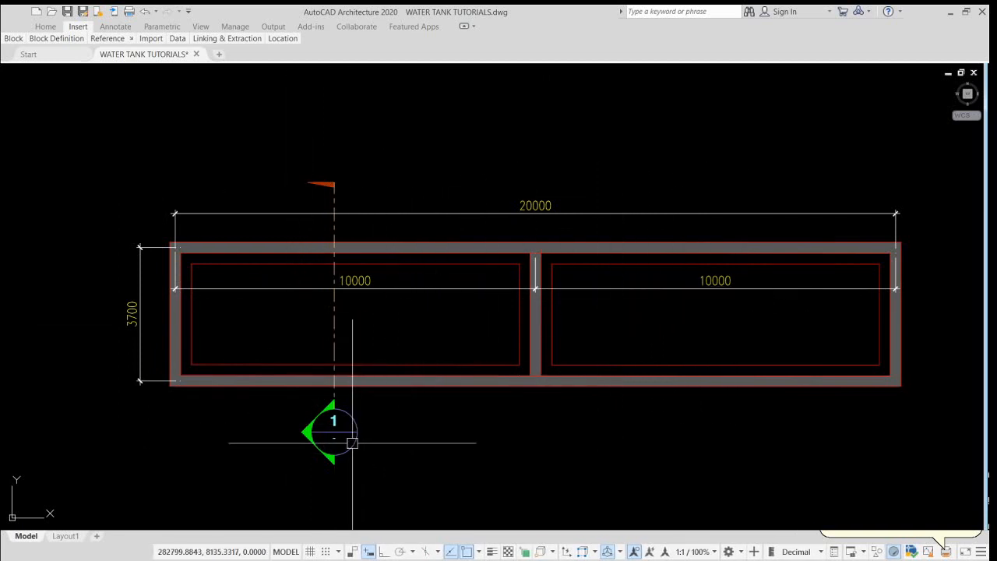
Step: Examine the water tank section drawing, its wall and slab details, and the two lateral pressure diagrams beside it
middle_click_drag(383, 499, 407, 285)
middle_click_drag(413, 506, 431, 269)
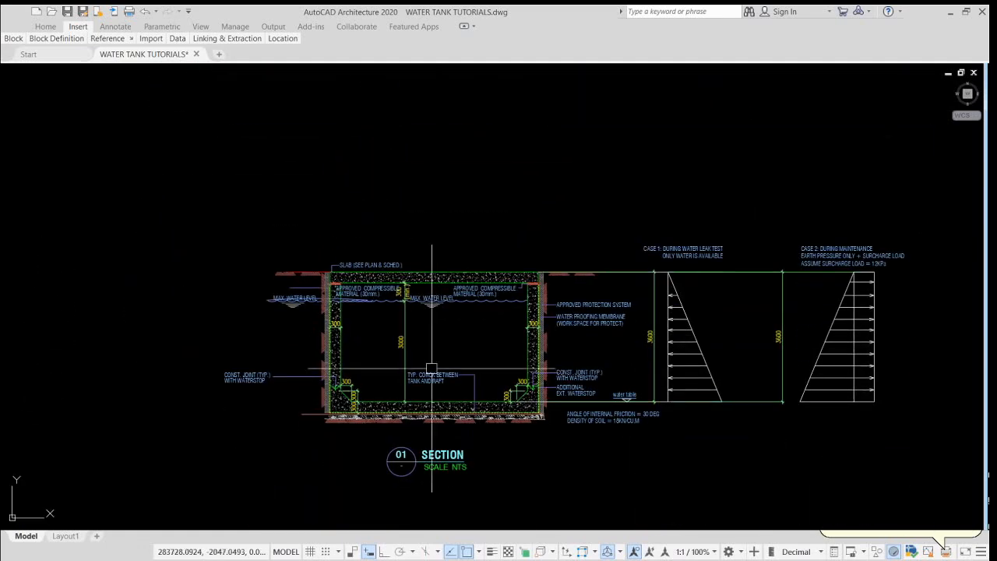
scroll(431, 367, "up", 2)
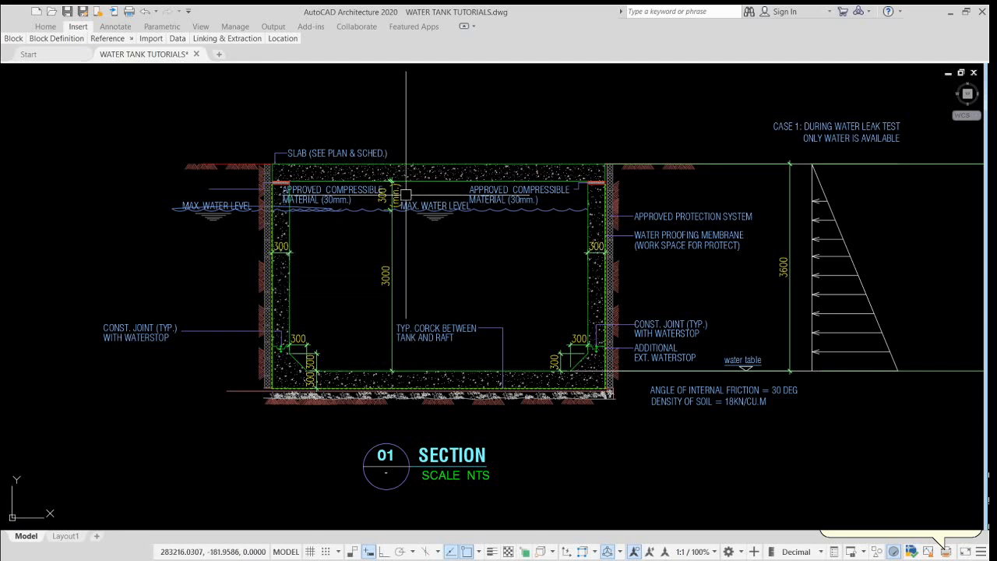
mouse_move(680, 258)
middle_mouse_down()
mouse_move(535, 274)
mouse_move(605, 276)
middle_mouse_up()
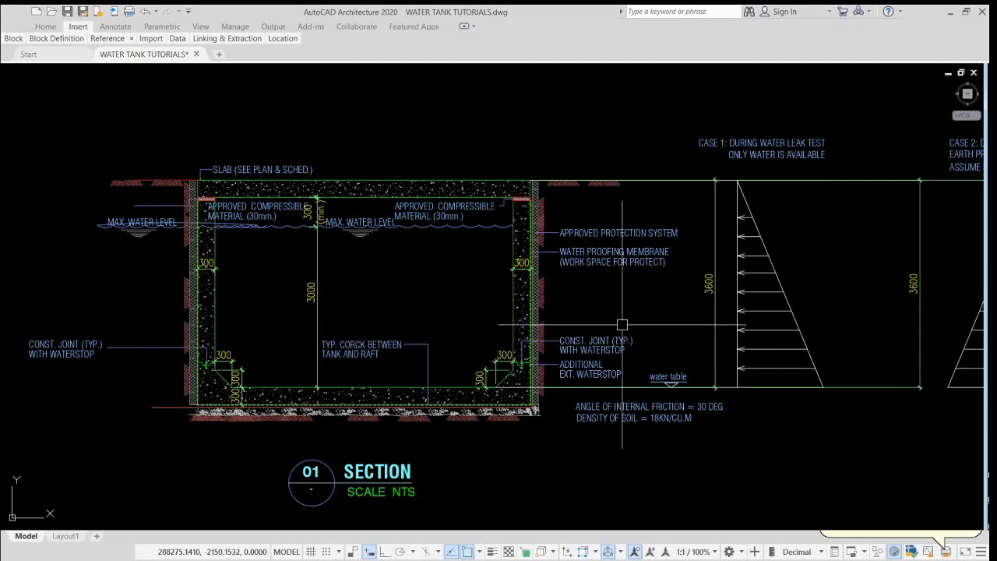
mouse_move(385, 295)
middle_mouse_down()
mouse_move(586, 285)
mouse_move(577, 276)
middle_mouse_up()
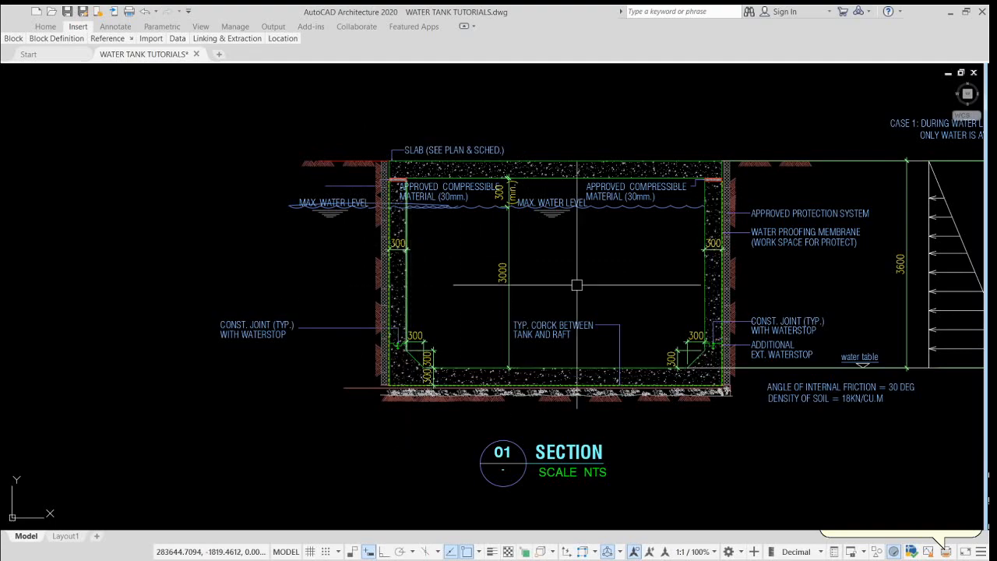
mouse_move(789, 300)
middle_mouse_down()
mouse_move(315, 304)
mouse_move(244, 326)
middle_mouse_up()
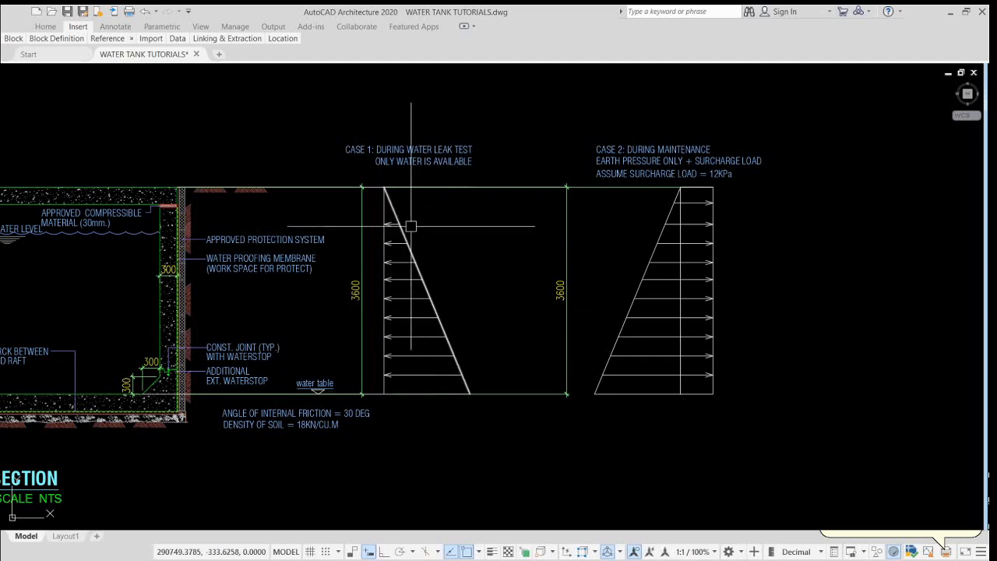
middle_click_drag(617, 384, 413, 384)
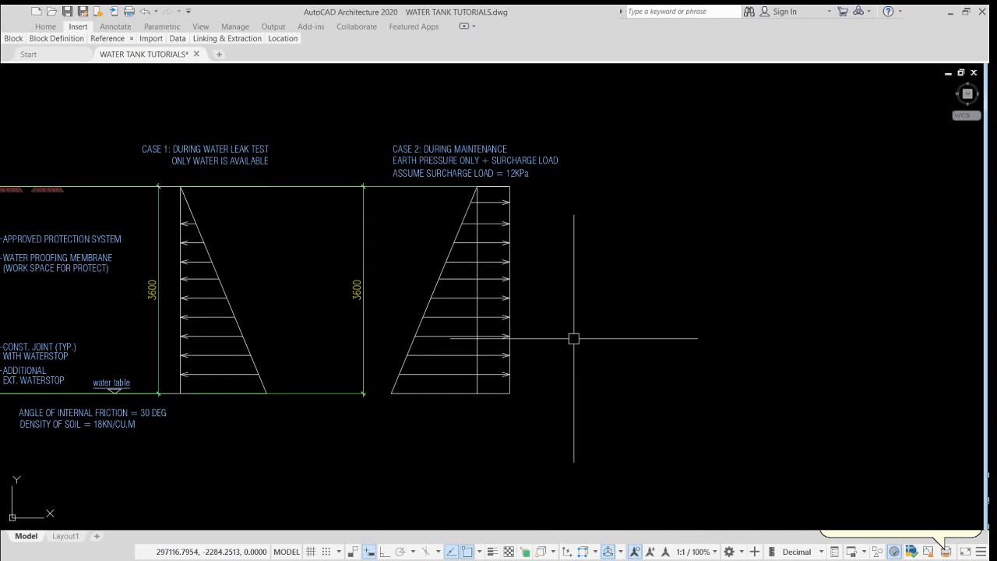
middle_click_drag(365, 302, 718, 292)
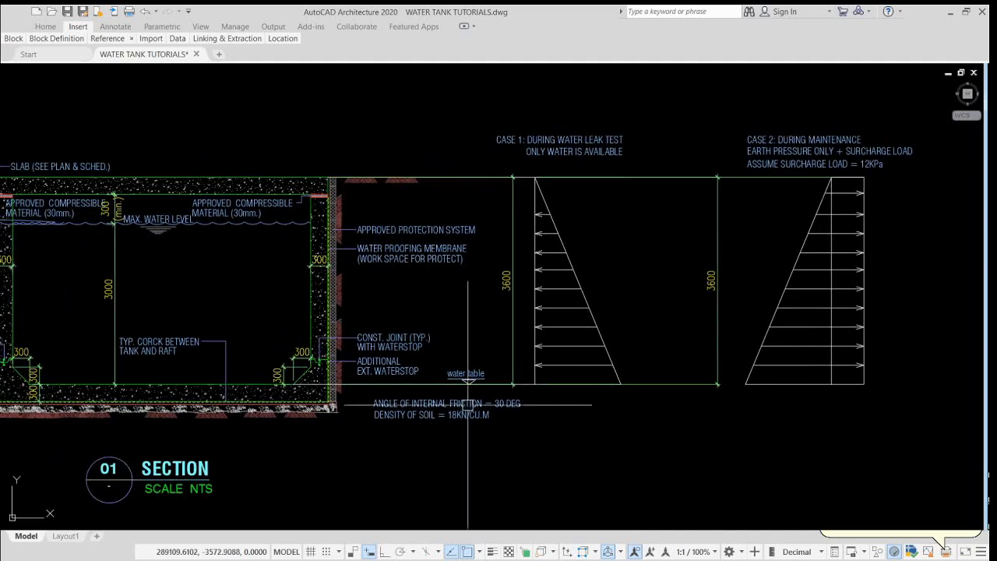
scroll(468, 405, "up", 2)
middle_click_drag(548, 387, 527, 451)
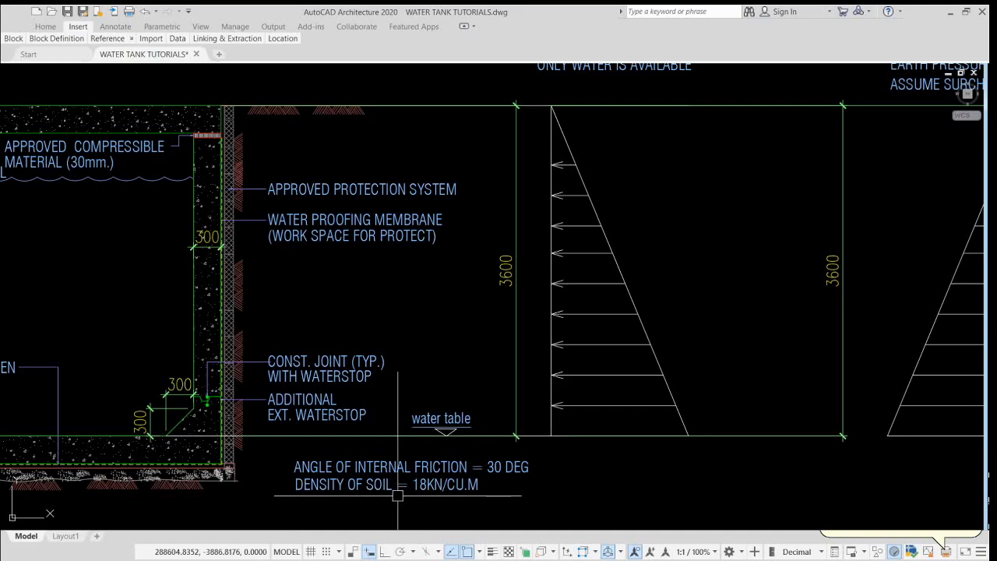
scroll(416, 393, "down", 4)
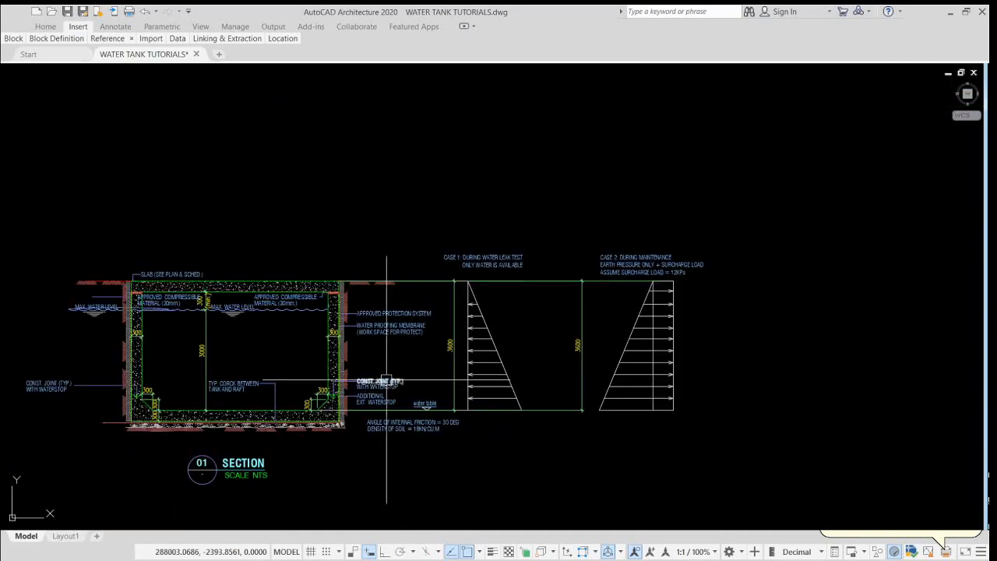
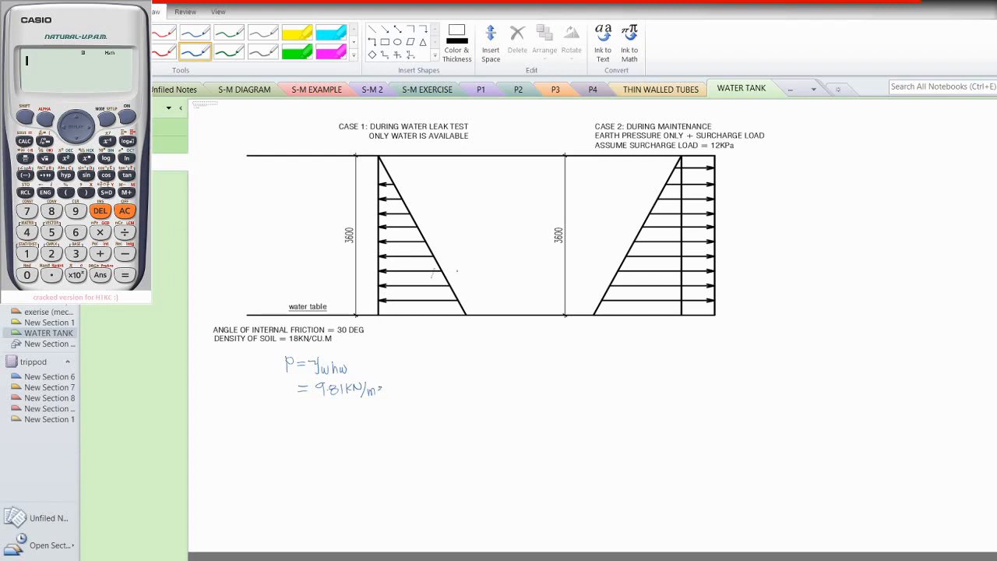
Step: Extend the handwritten water-pressure formula with "× 3.60 m" after 9.81 kN/m³
left_click_drag(390, 384, 400, 392)
mouse_move(399, 384)
left_mouse_down()
mouse_move(389, 393)
mouse_move(421, 388)
left_mouse_up()
left_click(417, 388)
left_click_drag(430, 387, 431, 386)
left_click_drag(437, 385, 445, 390)
Step: Multiply 9.81 by 3.6 on the calculator
left_click(75, 211)
left_click(52, 274)
left_click(51, 211)
left_click(28, 255)
left_click(100, 233)
left_click(75, 254)
left_click(53, 275)
left_click(76, 232)
left_click(124, 275)
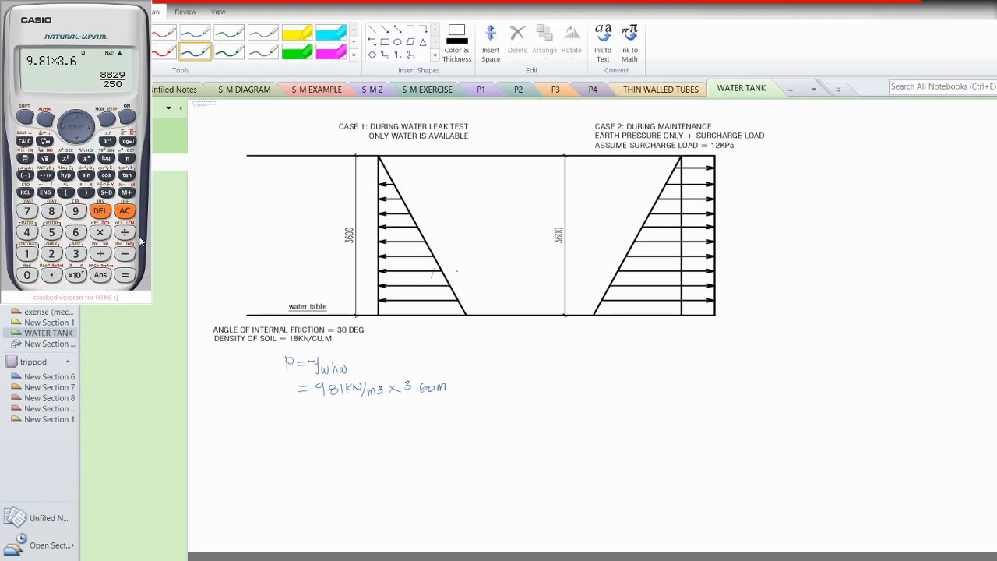
left_click(107, 193)
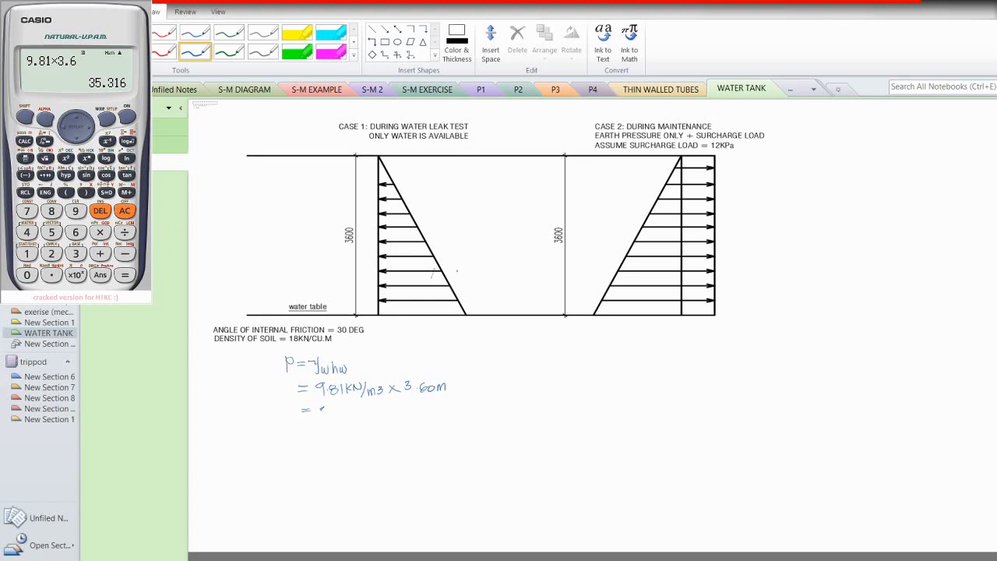
Step: Write "= 35.32 kPa" below the formula and strike out the cancelling units
left_click_drag(319, 407, 384, 415)
left_click_drag(388, 378, 374, 395)
left_click_drag(446, 379, 439, 395)
Step: Label the base of the Case 1 pressure diagram with "P = 35.32 kPa"
left_click_drag(394, 321, 394, 328)
mouse_move(421, 324)
left_mouse_down()
mouse_move(422, 333)
mouse_move(465, 335)
left_mouse_up()
left_click(442, 331)
left_click_drag(471, 326, 475, 335)
left_click_drag(474, 326, 490, 338)
Step: Switch to a red pen and label the two Case 2 pressure zones P1 and P2
left_click(165, 52)
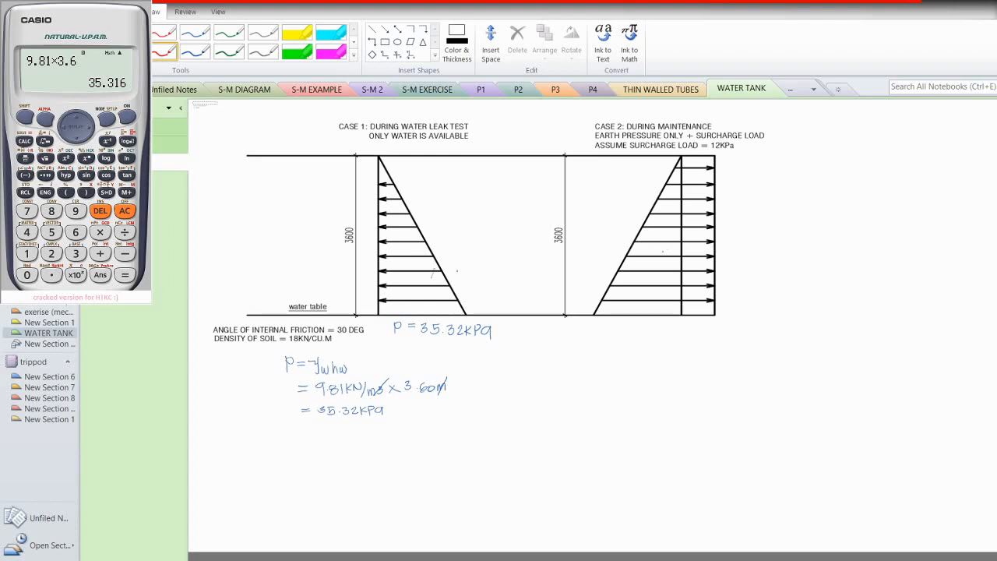
left_click_drag(629, 303, 628, 309)
left_click_drag(688, 302, 690, 307)
left_click_drag(696, 305, 703, 314)
Step: Write the soil pressure formula "P1 = γsoil hsoil" below the Case 2 diagram
left_click_drag(582, 334, 583, 346)
left_click_drag(583, 334, 616, 340)
left_click_drag(608, 344, 617, 344)
mouse_move(632, 333)
left_mouse_down()
mouse_move(638, 349)
mouse_move(666, 335)
mouse_move(669, 346)
left_mouse_up()
mouse_move(674, 335)
left_mouse_down()
mouse_move(677, 346)
mouse_move(698, 349)
left_mouse_up()
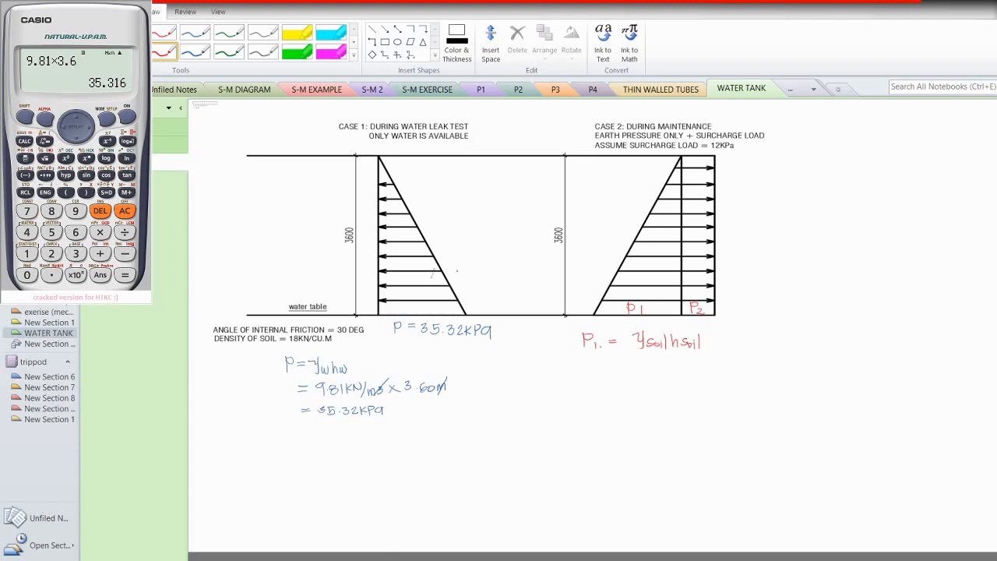
mouse_move(619, 335)
left_mouse_down()
mouse_move(619, 347)
mouse_move(638, 349)
left_mouse_up()
Step: Insert Ka into the P1 formula and write ka = (1 − sinφ)/(1 + sinφ)
left_click_drag(606, 363, 606, 377)
mouse_move(614, 367)
left_mouse_down()
mouse_move(615, 375)
mouse_move(685, 369)
mouse_move(650, 384)
left_mouse_up()
left_click_drag(657, 375, 661, 379)
mouse_move(671, 376)
left_mouse_down()
mouse_move(663, 382)
mouse_move(685, 384)
left_mouse_up()
left_click_drag(693, 375, 683, 388)
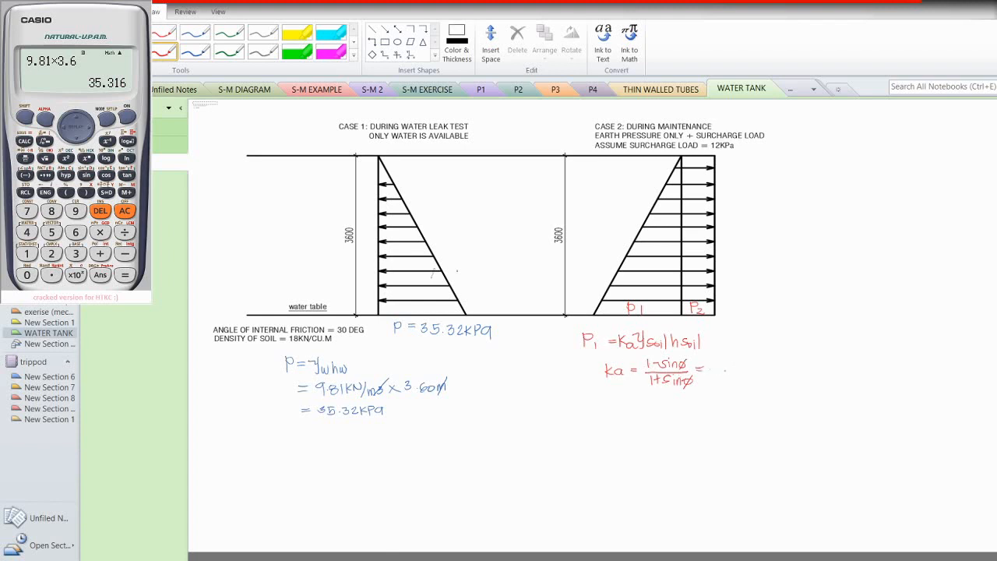
Step: Substitute 30° into the ka expression as (1 − sin30°)/(1 + sin30°) =
mouse_move(716, 359)
left_mouse_down()
mouse_move(716, 370)
mouse_move(725, 365)
left_mouse_up()
mouse_move(733, 359)
left_mouse_down()
mouse_move(728, 368)
mouse_move(756, 361)
left_mouse_up()
mouse_move(765, 356)
left_mouse_down()
mouse_move(765, 370)
mouse_move(720, 386)
left_mouse_up()
left_click_drag(723, 382, 729, 382)
left_click_drag(726, 378, 732, 385)
left_click_drag(740, 380, 753, 386)
left_click_drag(761, 378, 788, 369)
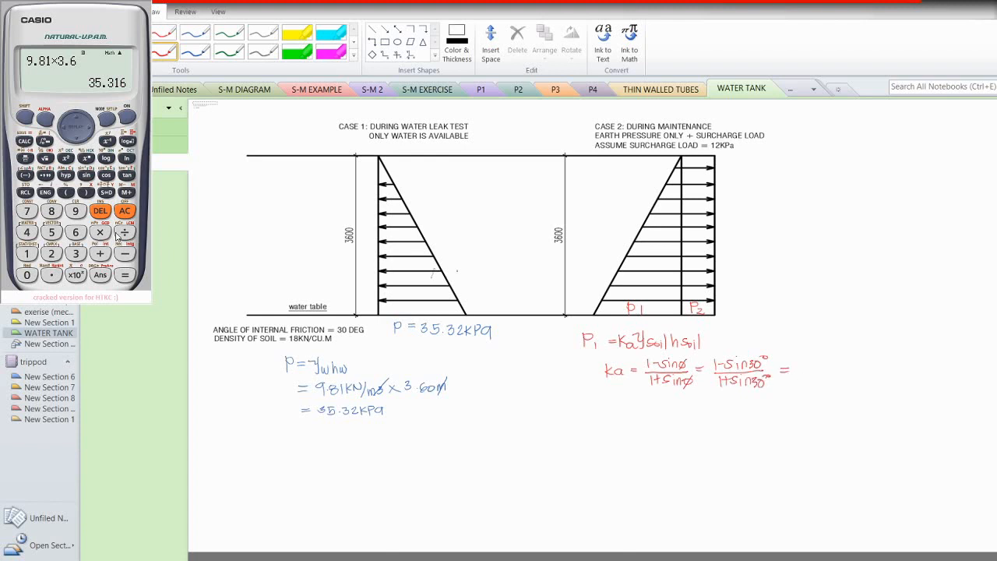
Step: Evaluate (1 − sin(30))/(1 + sin(30)) on the calculator and write "= 1/3" for ka
left_click(125, 211)
left_click(24, 158)
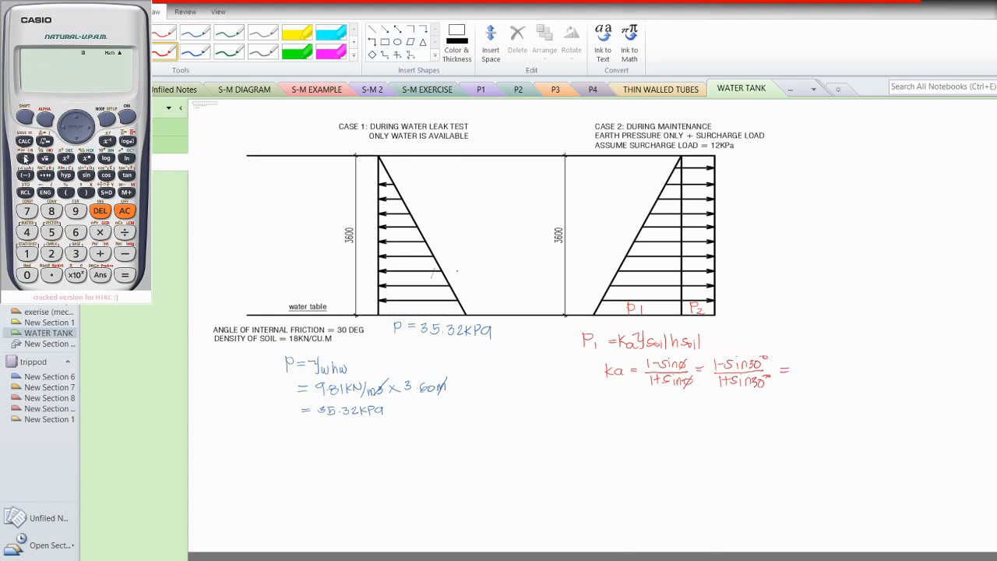
left_click(26, 254)
left_click(125, 254)
left_click(86, 176)
left_click(76, 253)
left_click(26, 275)
left_click(86, 192)
left_click(27, 255)
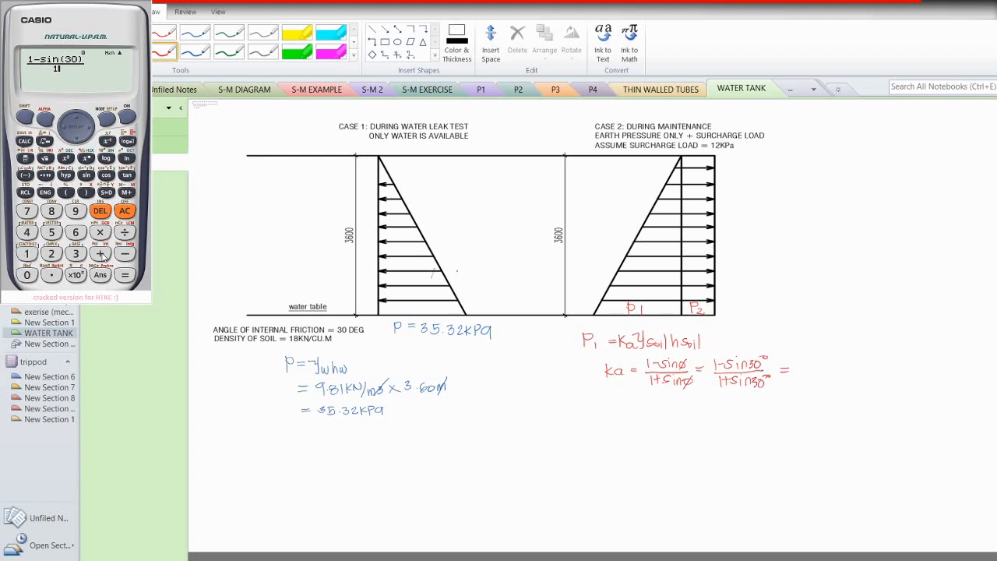
left_click(100, 254)
left_click(86, 176)
left_click(75, 256)
left_click(27, 275)
left_click(85, 192)
left_click(125, 275)
left_click_drag(805, 359, 811, 381)
Step: Write "P1 = 1/3 (18 kN/m³)(3.60 m) =" below the ka line
mouse_move(585, 394)
left_mouse_down()
mouse_move(585, 408)
mouse_move(585, 399)
left_mouse_up()
mouse_move(595, 395)
left_mouse_down()
mouse_move(646, 402)
mouse_move(635, 419)
left_mouse_up()
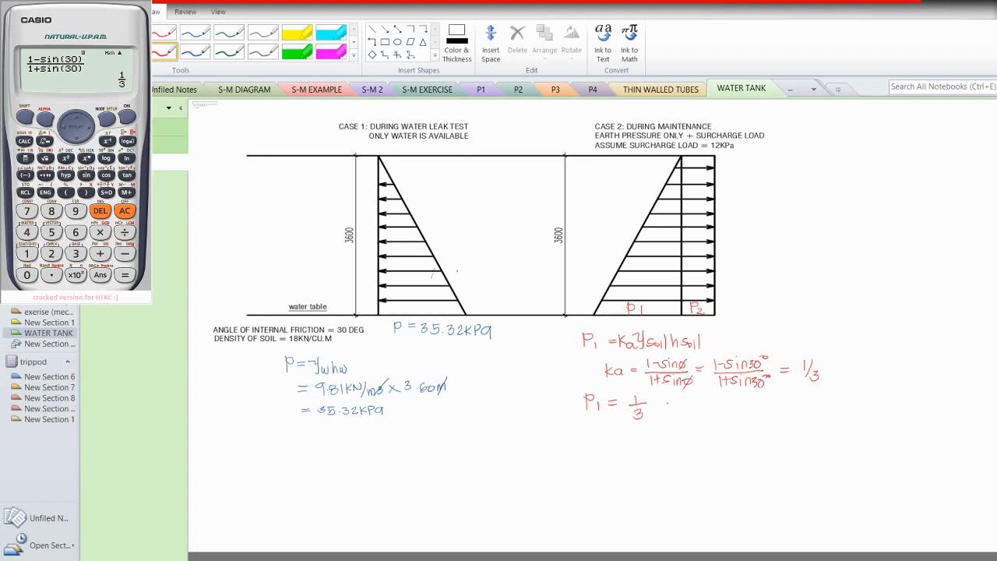
mouse_move(664, 399)
left_mouse_down()
mouse_move(683, 411)
mouse_move(688, 399)
left_mouse_up()
mouse_move(693, 398)
left_mouse_down()
mouse_move(687, 415)
mouse_move(703, 410)
left_mouse_up()
left_click_drag(706, 394, 706, 419)
left_click_drag(660, 394, 658, 418)
mouse_move(723, 399)
left_mouse_down()
mouse_move(721, 422)
mouse_move(748, 405)
left_mouse_up()
left_click(730, 411)
left_click_drag(754, 401, 762, 409)
mouse_move(764, 394)
left_mouse_down()
mouse_move(761, 412)
mouse_move(789, 402)
left_mouse_up()
left_click_drag(781, 408, 789, 407)
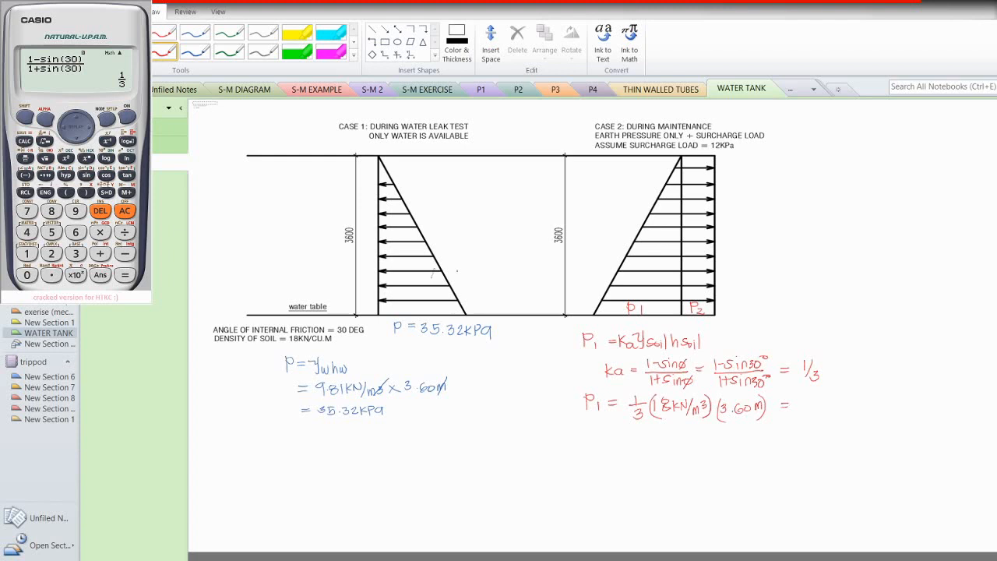
Step: Multiply the answer by 18 and 3.60 on the calculator and write "= 21.60 kPa" for P1
left_click(99, 233)
left_click(27, 254)
left_click(52, 212)
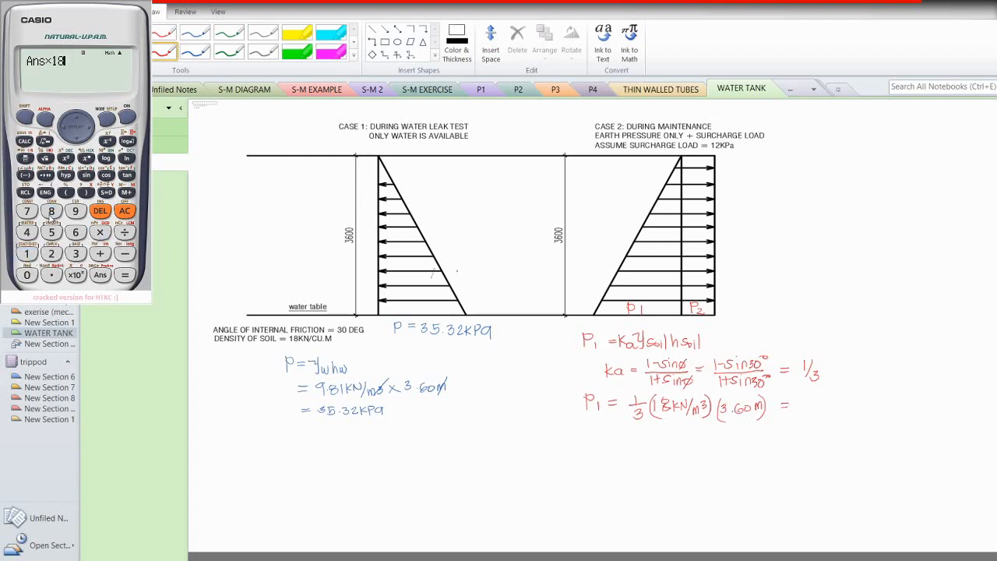
left_click(100, 233)
left_click(76, 257)
left_click(52, 275)
left_click(76, 232)
left_click(26, 275)
left_click(124, 274)
left_click(107, 193)
mouse_move(799, 401)
left_mouse_down()
mouse_move(808, 411)
mouse_move(826, 407)
left_mouse_up()
left_click_drag(835, 403, 849, 411)
left_click_drag(853, 402, 854, 407)
left_click_drag(866, 404, 865, 414)
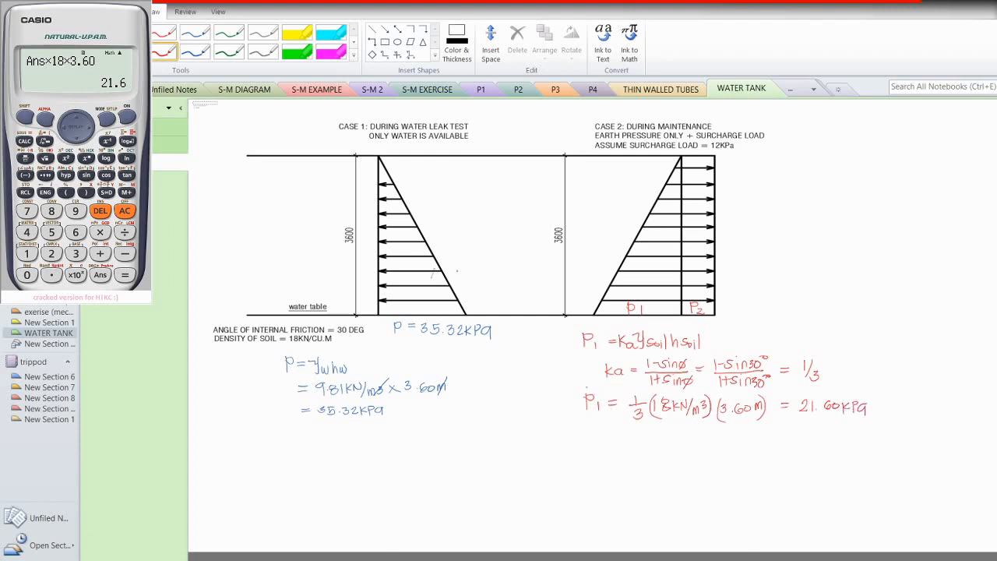
Step: Write "P2 = ko qa =" and "ko = 1 − sinφ = 1 − sin30°" below P1
left_click_drag(591, 429, 591, 443)
mouse_move(591, 427)
left_mouse_down()
mouse_move(606, 443)
mouse_move(619, 434)
left_mouse_up()
left_click_drag(611, 438, 647, 444)
left_click_drag(653, 440, 684, 447)
left_click_drag(691, 439, 700, 438)
left_click_drag(616, 454, 617, 472)
mouse_move(627, 459)
left_mouse_down()
mouse_move(628, 470)
mouse_move(649, 462)
left_mouse_up()
left_click_drag(640, 466, 672, 467)
mouse_move(681, 463)
left_mouse_down()
mouse_move(675, 471)
mouse_move(700, 472)
left_mouse_up()
left_click_drag(705, 465, 699, 476)
left_click_drag(712, 468, 746, 472)
mouse_move(757, 466)
left_mouse_down()
mouse_move(780, 474)
mouse_move(785, 464)
left_mouse_up()
left_click_drag(792, 460, 789, 460)
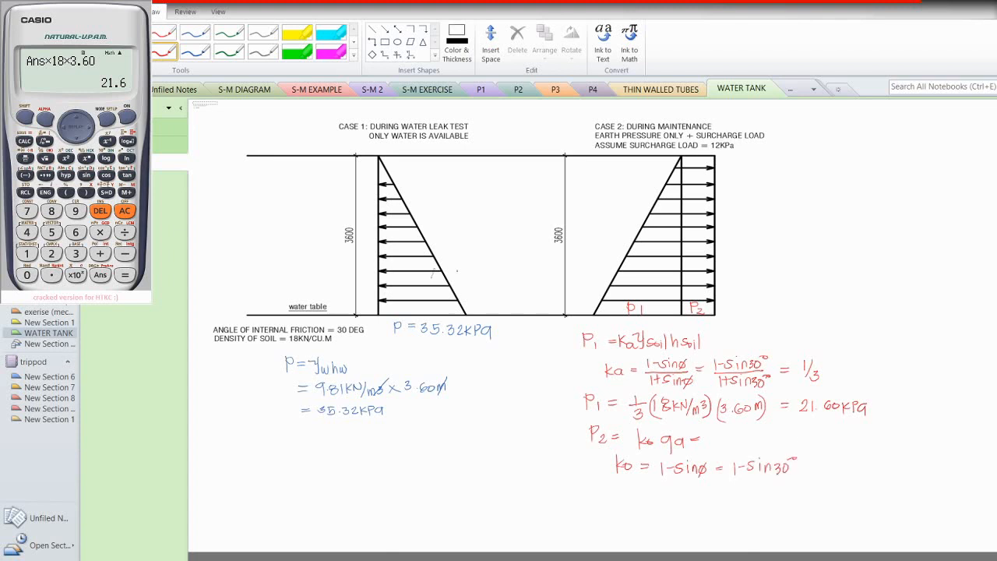
Step: Evaluate 1 − sin(30) on the calculator and write "= 1/2" for ko
left_click(124, 210)
left_click(27, 253)
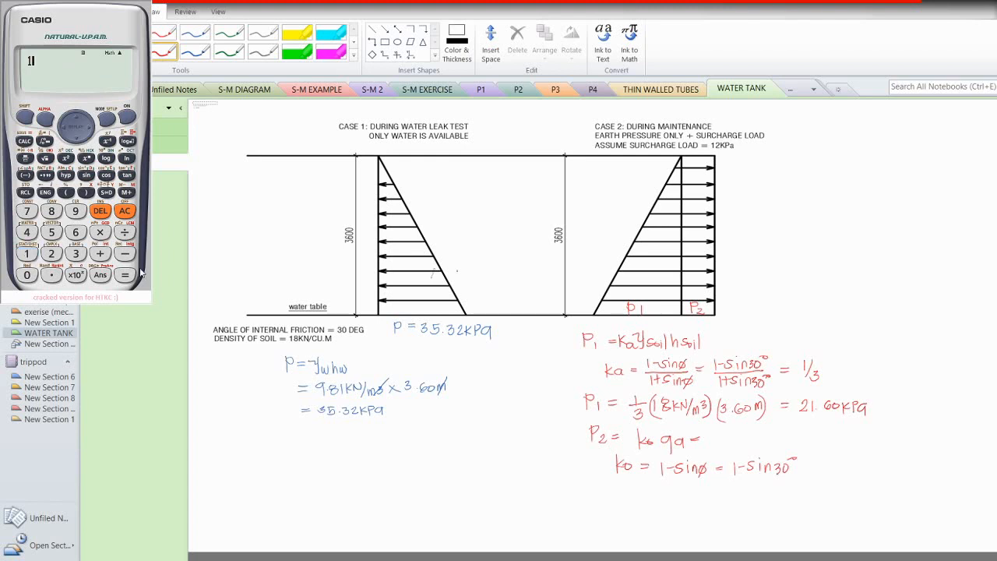
left_click(125, 254)
left_click(86, 174)
left_click(76, 254)
left_click(28, 275)
left_click(85, 195)
left_click(126, 275)
left_click_drag(829, 461, 824, 478)
left_click_drag(830, 468, 831, 478)
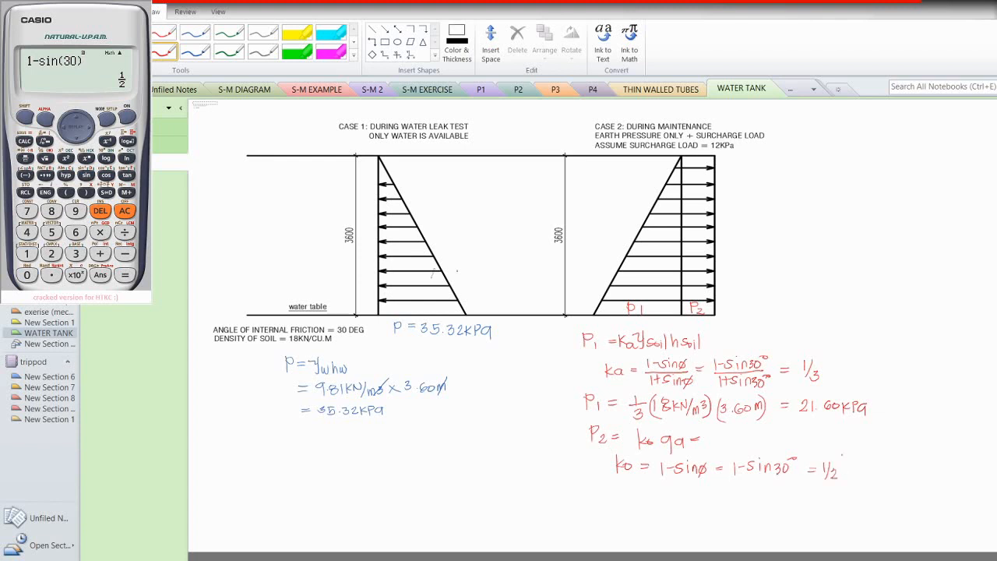
Step: Write "P2 = 1/2 (12) = 6 kPa" below the ko line
left_click_drag(597, 486, 597, 502)
left_click_drag(597, 486, 610, 503)
left_click_drag(645, 486, 643, 504)
mouse_move(646, 496)
left_mouse_down()
mouse_move(653, 506)
mouse_move(666, 500)
left_mouse_up()
mouse_move(669, 491)
left_mouse_down()
mouse_move(671, 503)
mouse_move(721, 501)
left_mouse_up()
mouse_move(727, 491)
left_mouse_down()
mouse_move(727, 500)
mouse_move(738, 495)
left_mouse_up()
left_click_drag(744, 493, 741, 499)
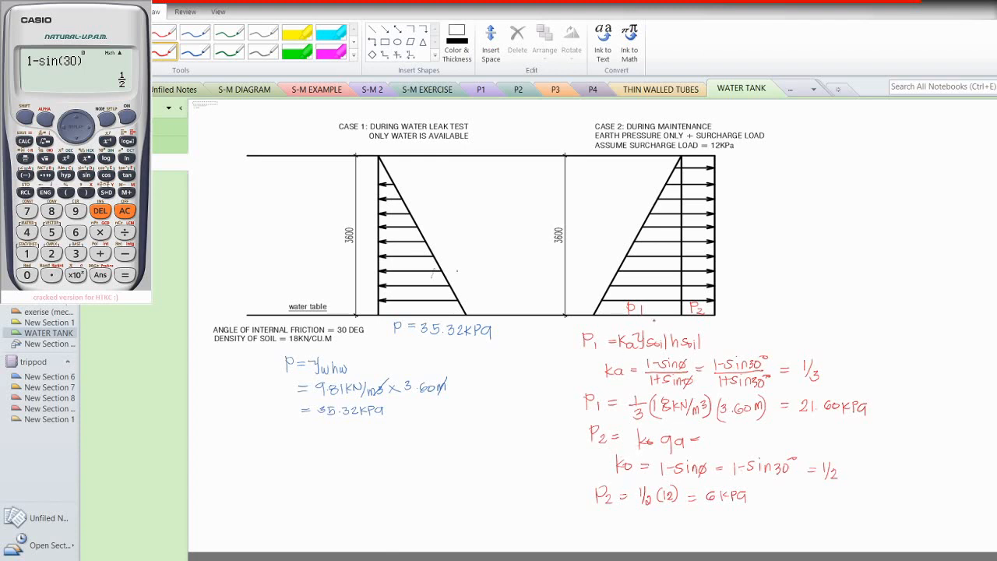
Step: Write "P = P1 + P2" above the working and "P = 21.60 kPa + 6 kPa =" at the bottom
mouse_move(654, 318)
left_mouse_down()
mouse_move(655, 327)
mouse_move(689, 328)
left_mouse_up()
left_click_drag(699, 324, 711, 327)
mouse_move(707, 323)
left_mouse_down()
mouse_move(707, 333)
mouse_move(729, 331)
left_mouse_up()
left_click_drag(576, 515, 577, 528)
left_click_drag(577, 515, 584, 521)
mouse_move(610, 517)
left_mouse_down()
mouse_move(615, 526)
mouse_move(632, 521)
left_mouse_up()
mouse_move(643, 517)
left_mouse_down()
mouse_move(664, 528)
mouse_move(748, 526)
left_mouse_up()
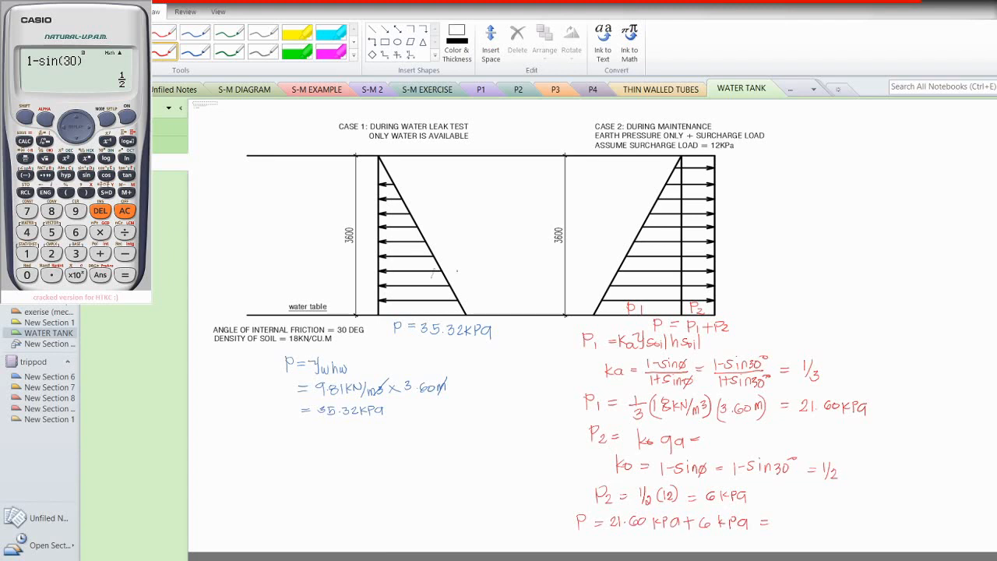
Step: Add 21.6 and 6 on the calculator and write the total pressure after the equals sign
left_click(124, 211)
left_click(49, 254)
left_click(32, 254)
left_click(50, 277)
left_click(76, 232)
left_click(99, 253)
left_click(76, 232)
left_click(124, 276)
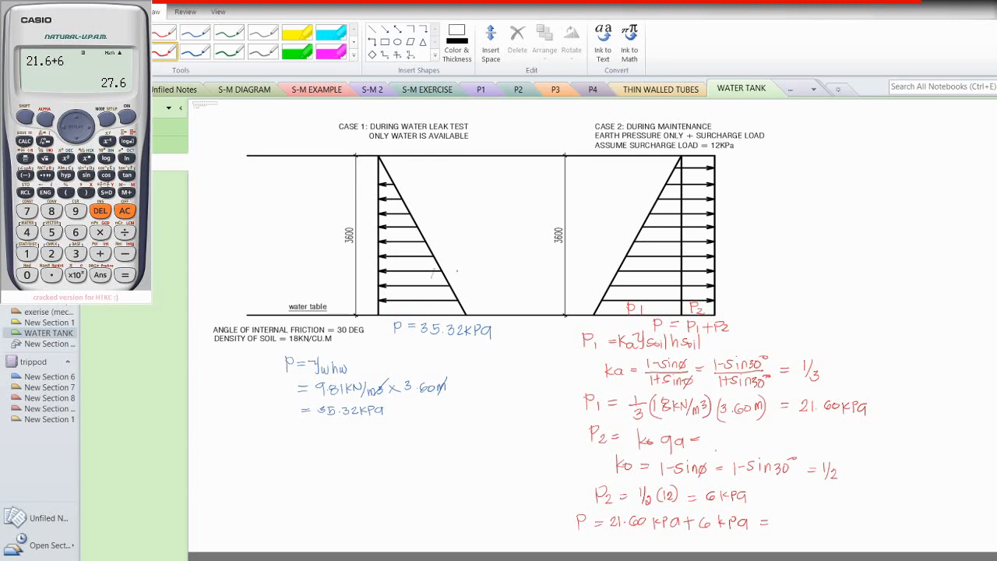
left_click_drag(773, 517, 829, 525)
left_click(796, 525)
left_click_drag(832, 515, 831, 525)
left_click_drag(831, 516, 845, 528)
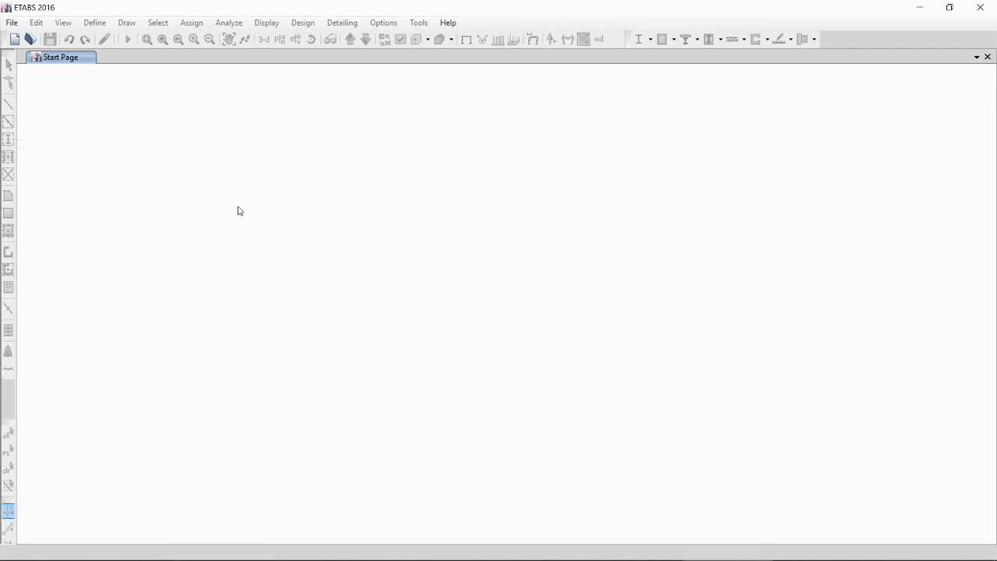
Step: Switch to ETABS and start a new model with built-in settings: Metric SI, AISC14, AISC 360-10, ACI 318-14
left_click(11, 23)
left_click(35, 39)
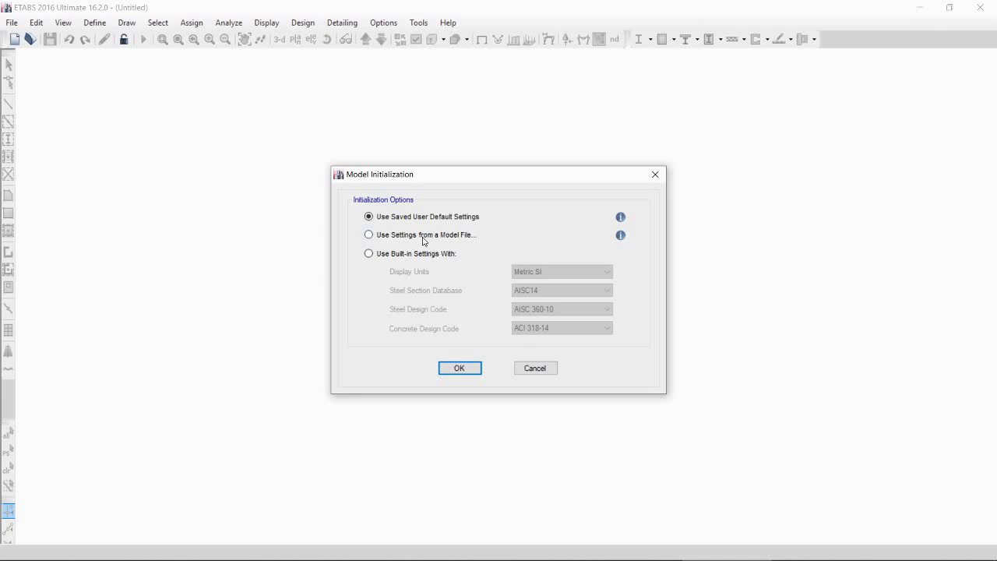
left_click(423, 238)
left_click(422, 257)
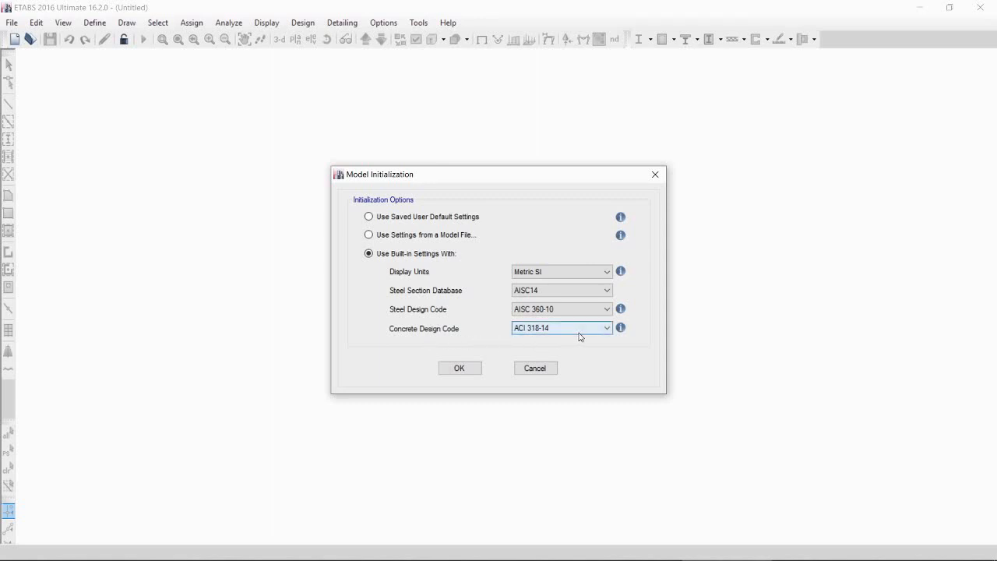
left_click(468, 368)
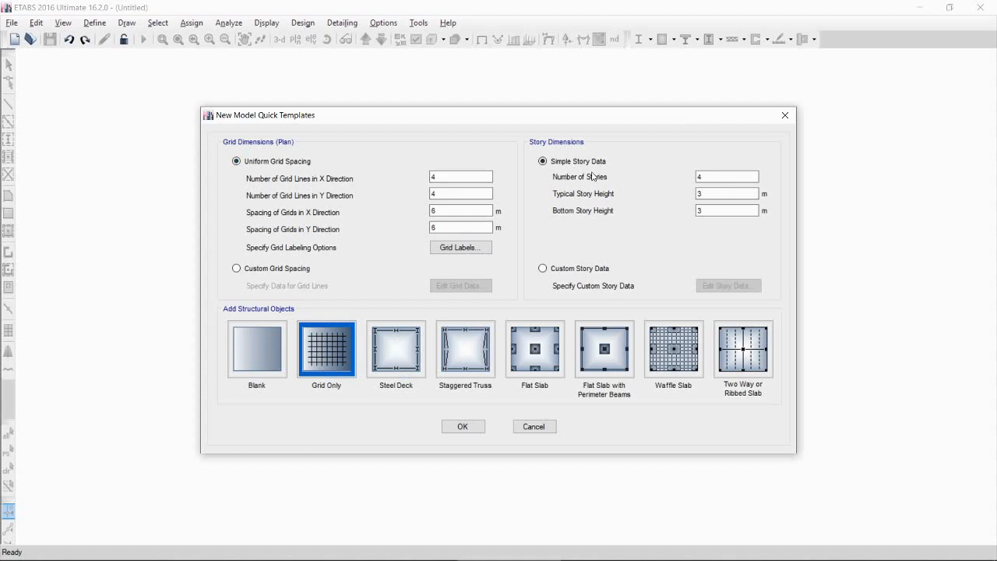
Step: Choose custom grid spacing and custom story data, and open the story data for editing
left_click(276, 269)
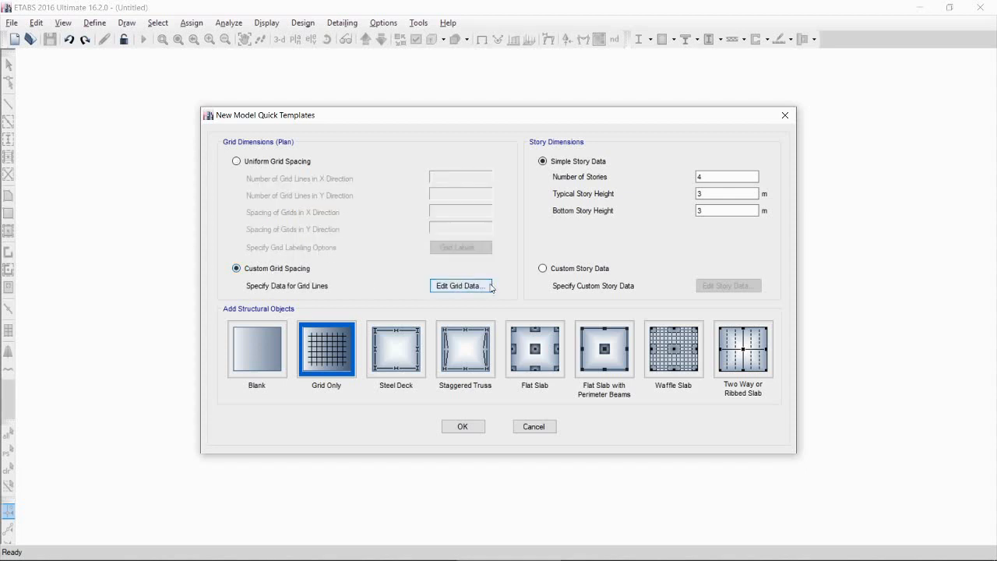
left_click(569, 269)
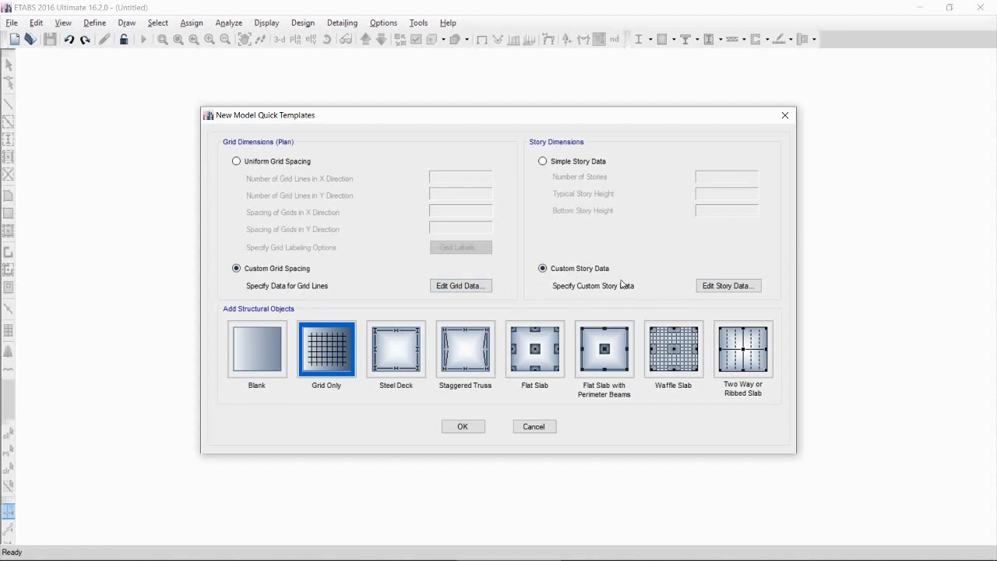
left_click(721, 287)
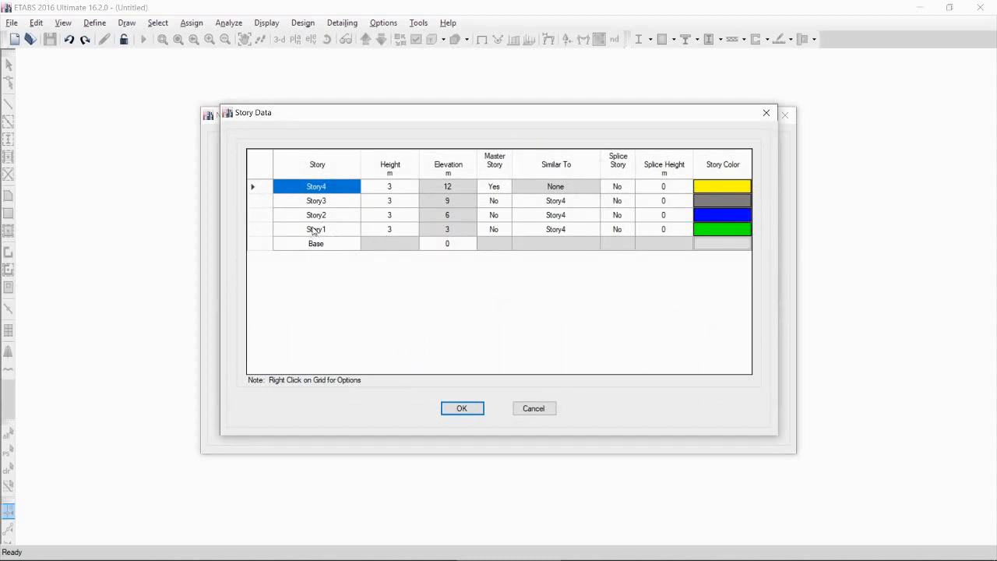
Step: Select Story2 to Story4 and delete them along with any existing structure
left_click(267, 216)
left_click(264, 201, "shift")
left_click(263, 187, "shift")
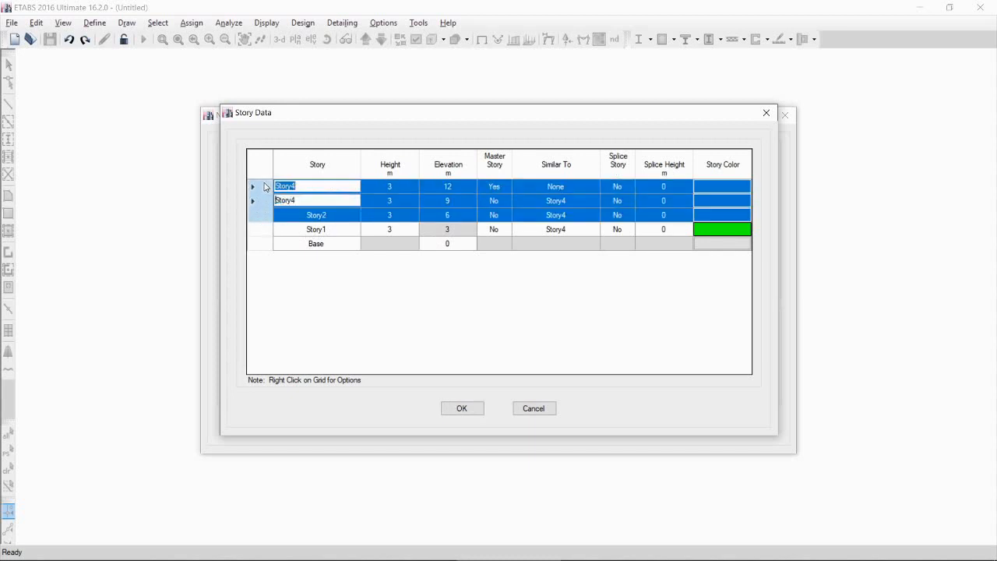
right_click(263, 204)
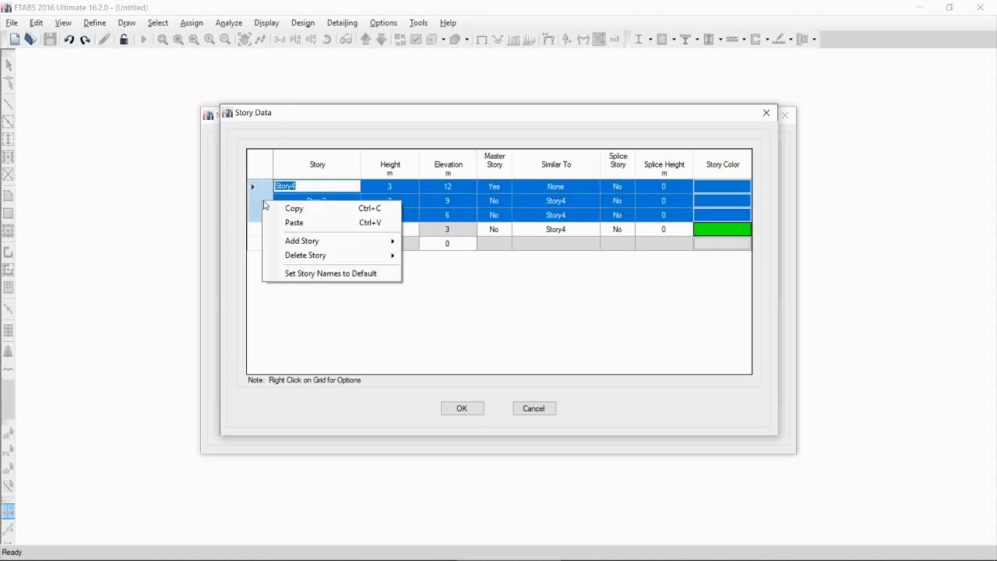
mouse_move(326, 255)
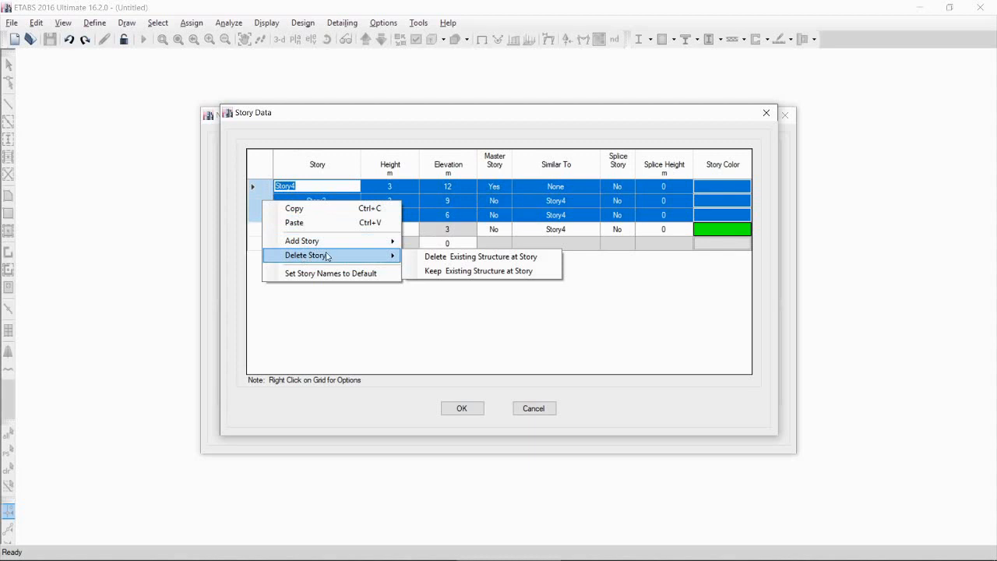
left_click(441, 258)
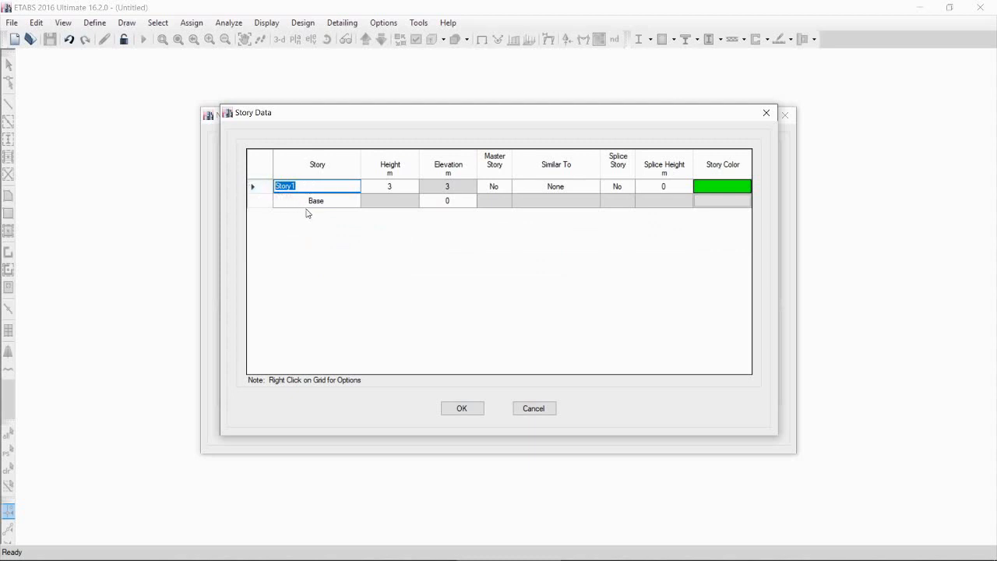
Step: Rename the remaining story "ground level" with a height of 3.6 m and confirm
type("ground level")
left_click(395, 184)
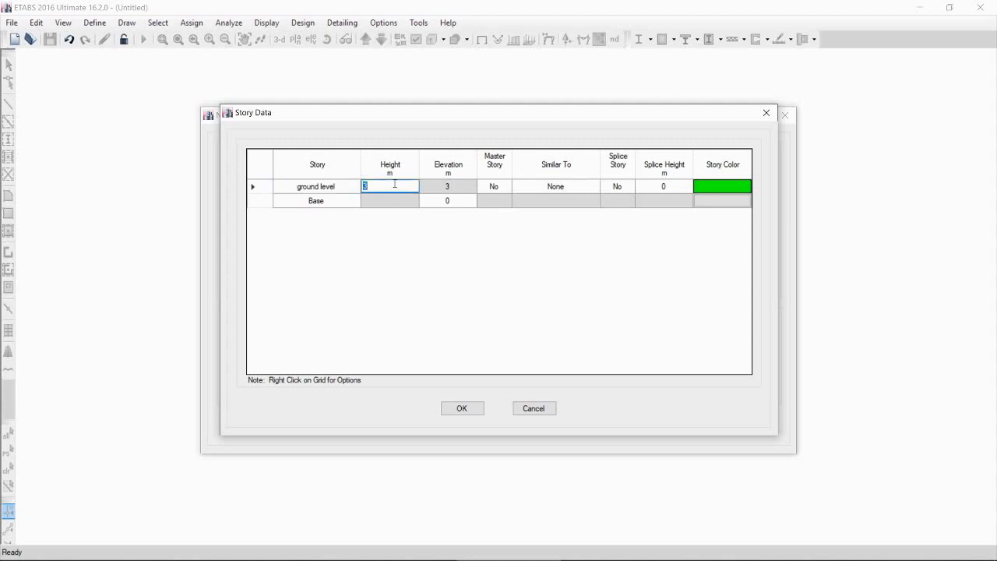
type("3.60")
left_click(473, 409)
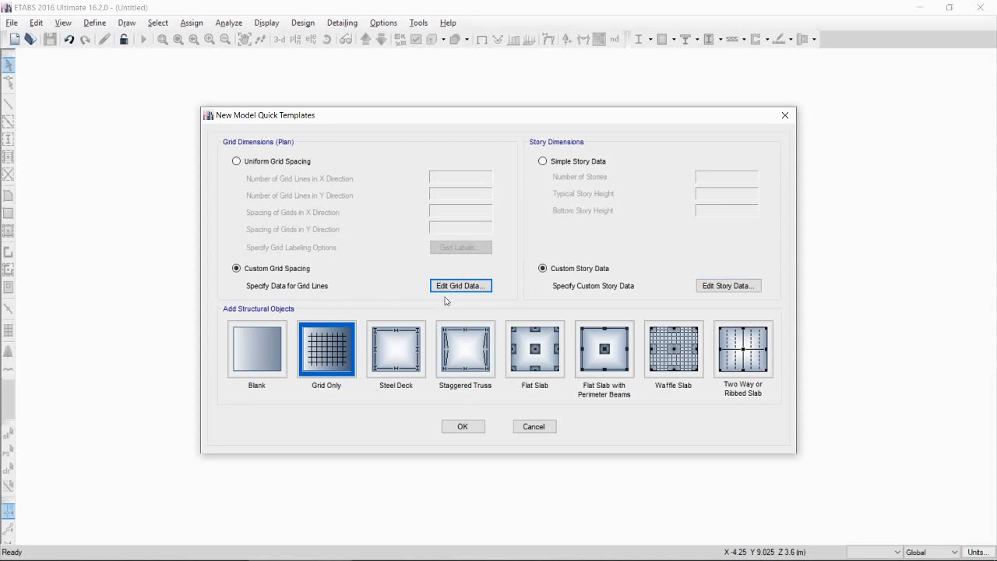
Step: Open the grid data and switch it to display grid spacing instead of ordinates
left_click(456, 290)
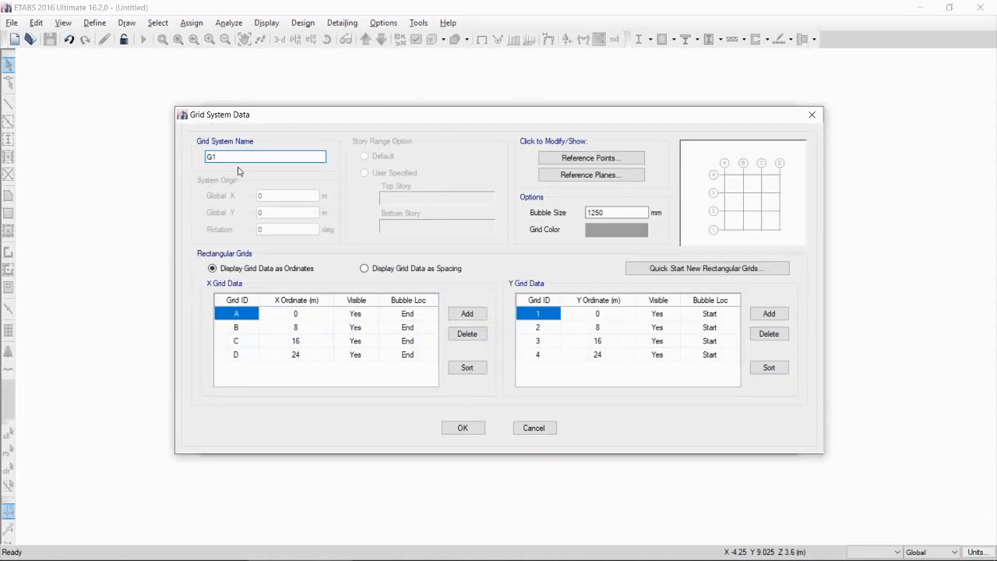
left_click(397, 270)
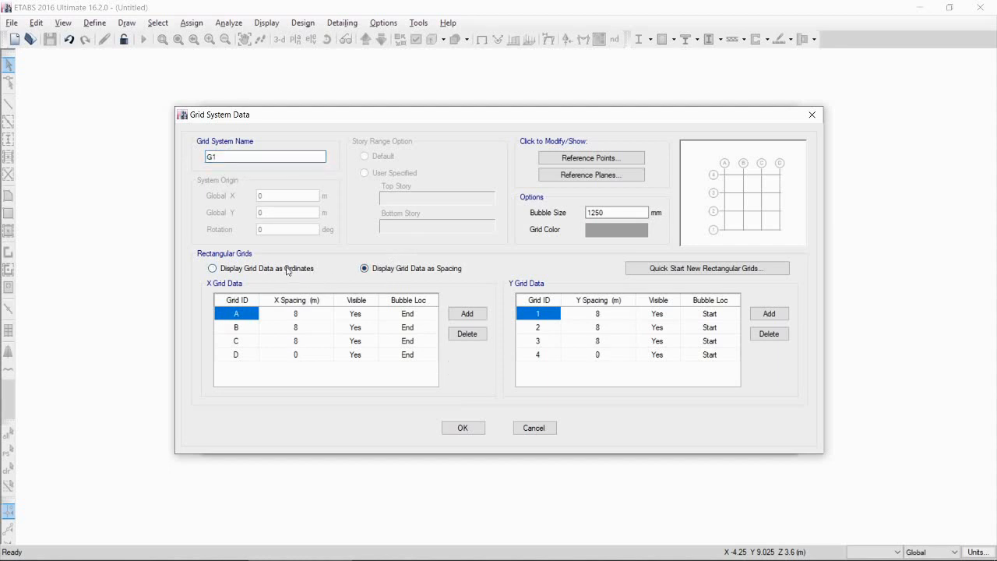
key("alt+Tab")
Step: Delete X grid line D and set the X spacing of grids A and B to 10 m each
left_click(236, 355)
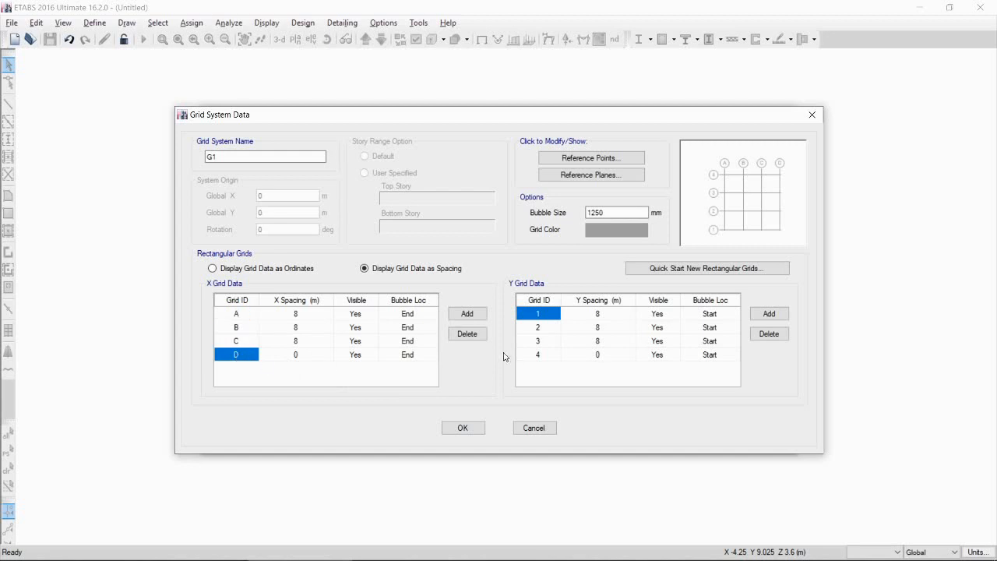
left_click(460, 332)
left_click(316, 313)
type("10")
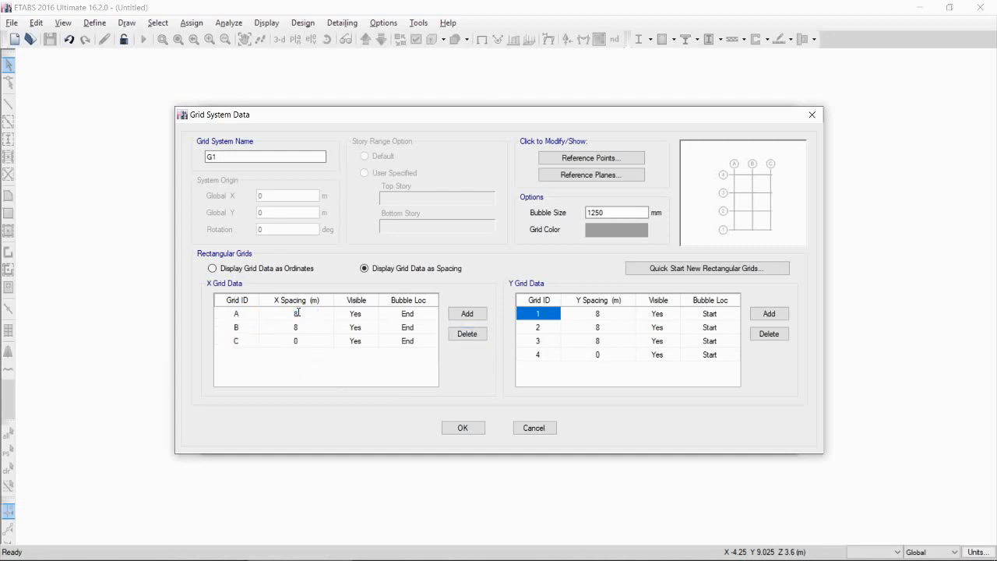
left_click(308, 333)
left_click(309, 331)
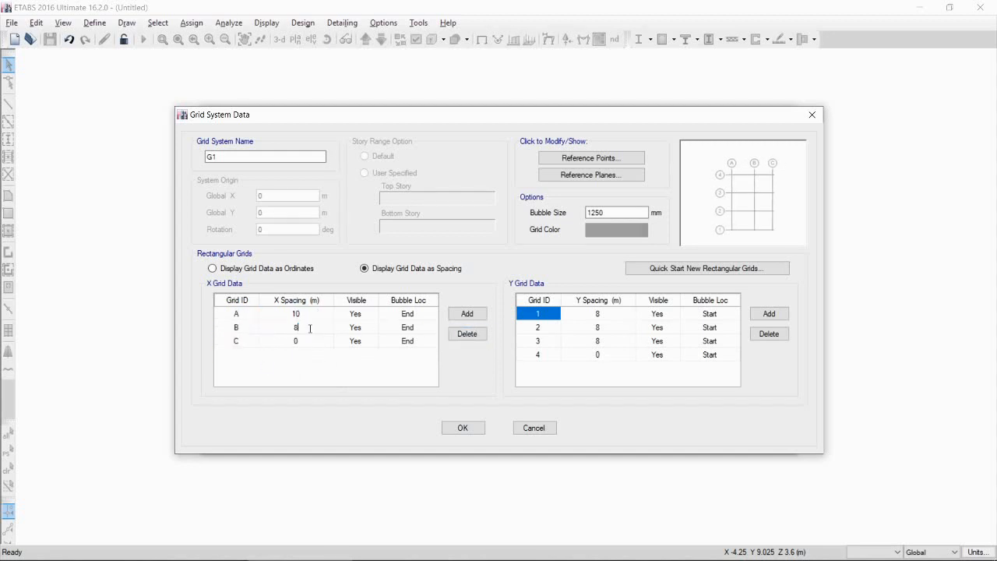
type("10")
Step: Delete Y grid lines 3 and 4, set the remaining Y spacing to 3.70 m, and confirm the grid data
left_click(545, 341)
left_click(769, 333)
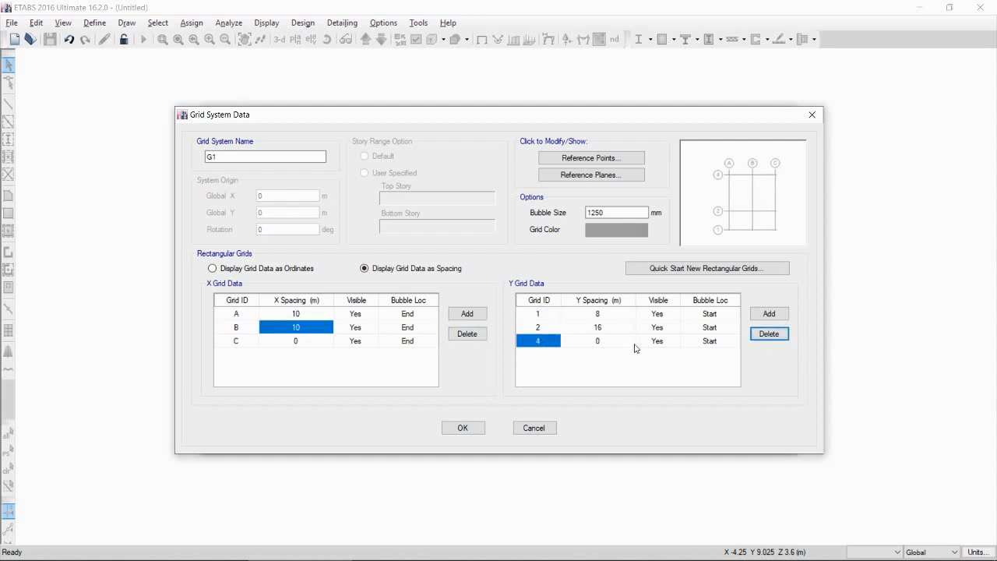
left_click(780, 339)
double_click(609, 313)
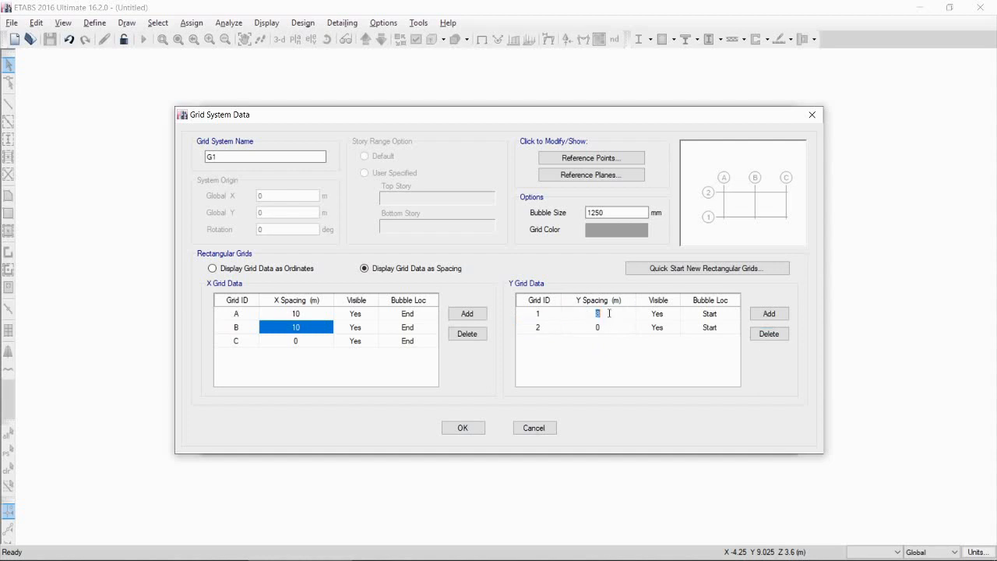
type("3.70")
left_click(474, 429)
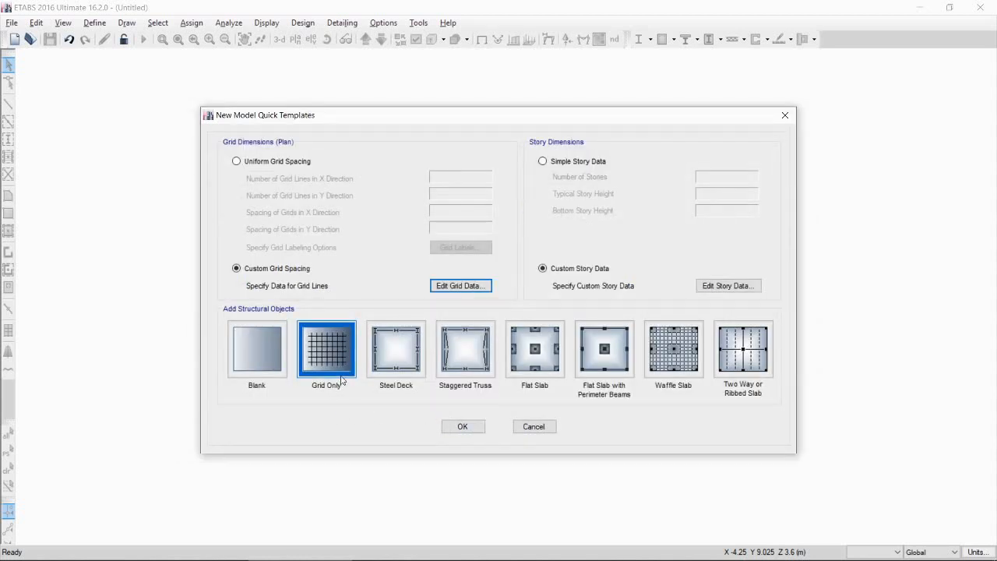
Step: Create the model with the Grid Only template and close the 3-D view window
left_click(460, 426)
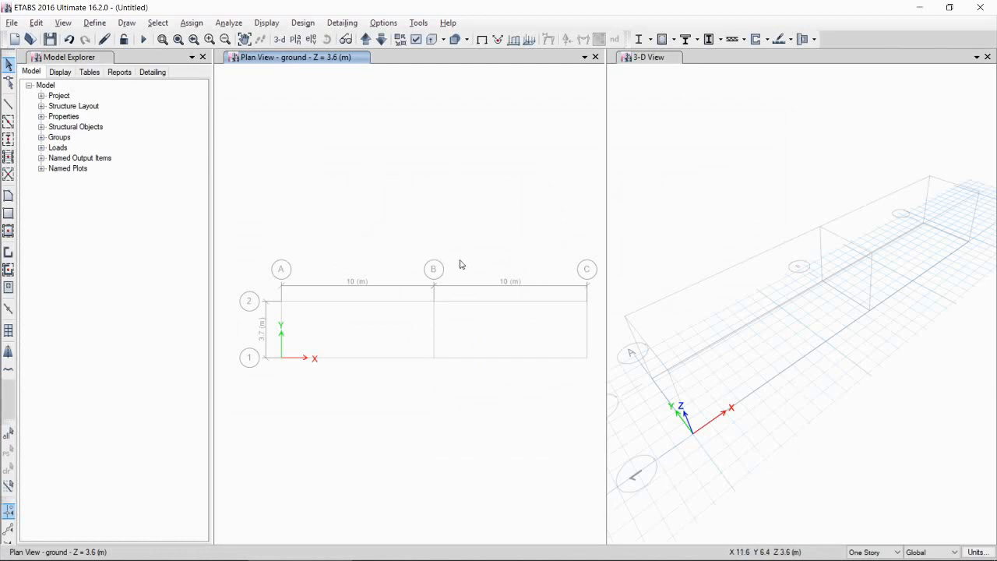
left_click(986, 57)
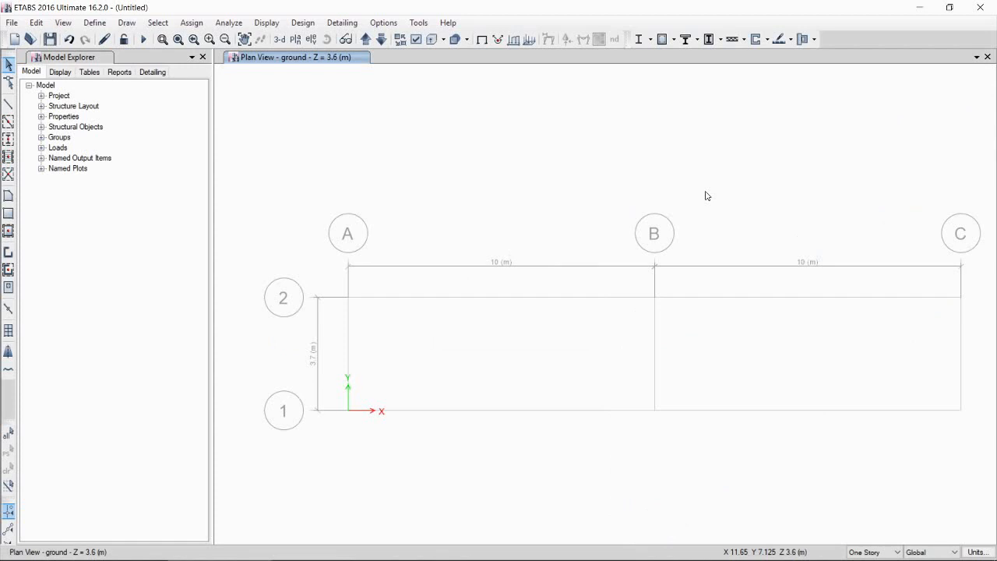
Step: Save the model as "water tank" in the ETABS TEMPLATE folder
left_click(12, 21)
left_click(45, 109)
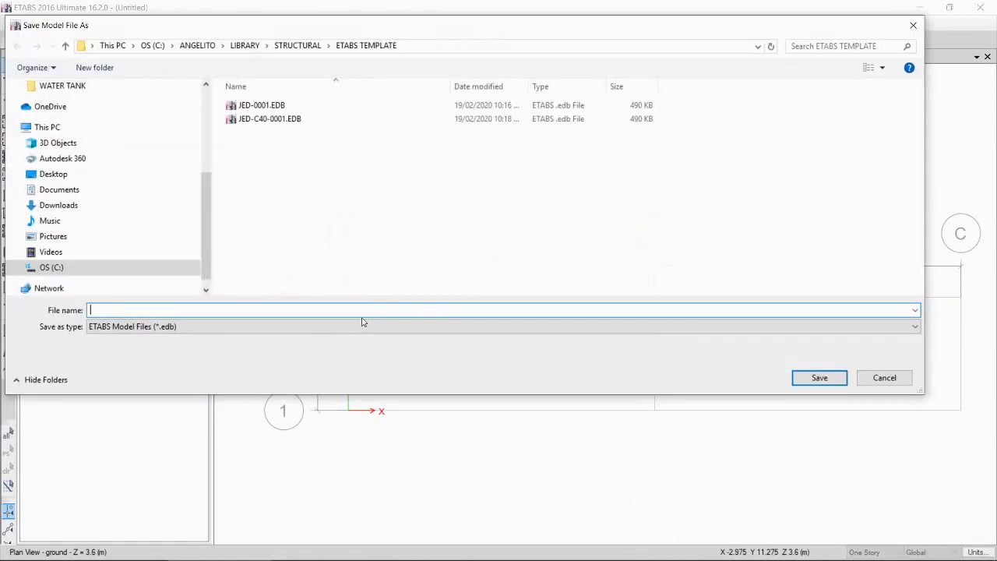
type("wate")
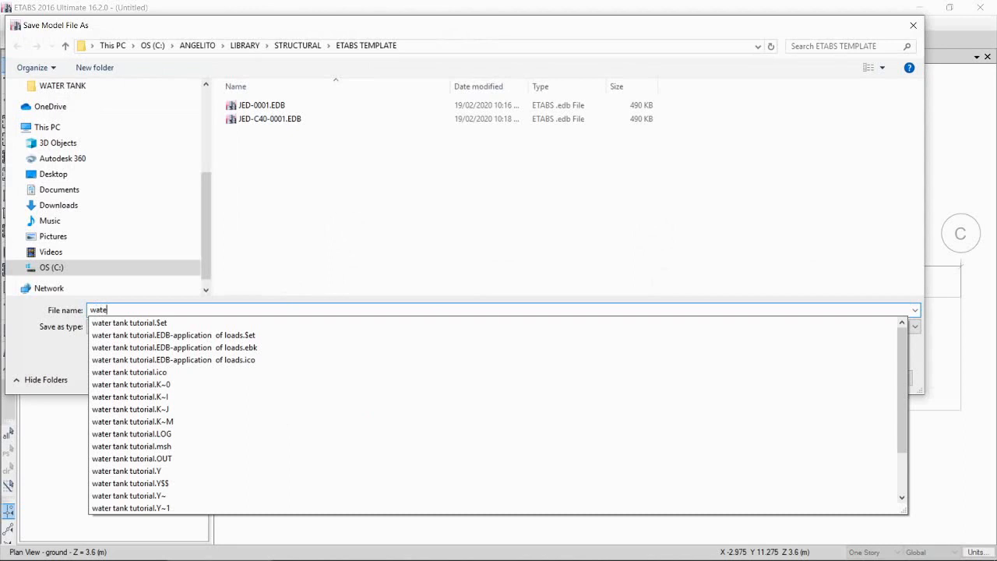
type("r tank")
left_click(499, 257)
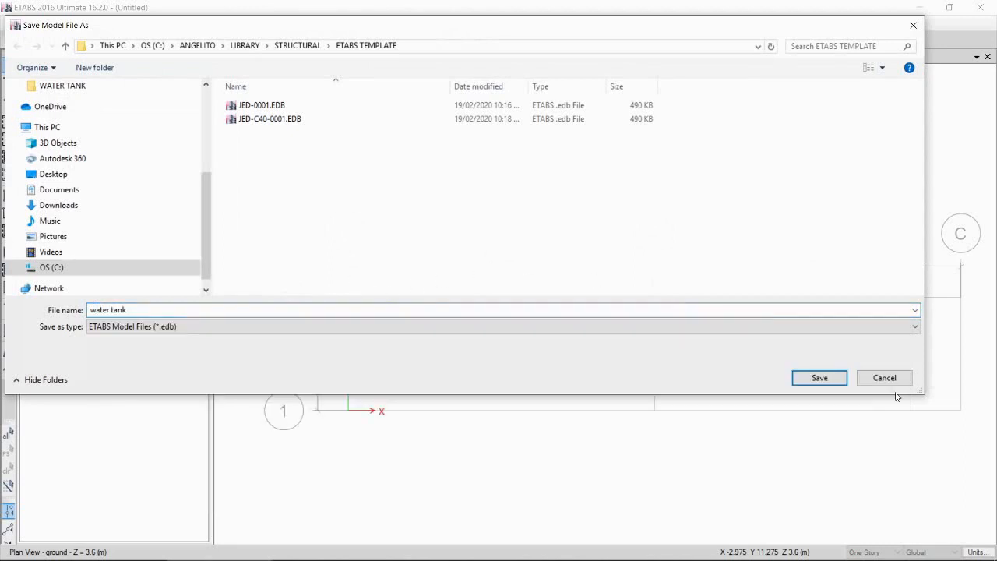
left_click(828, 377)
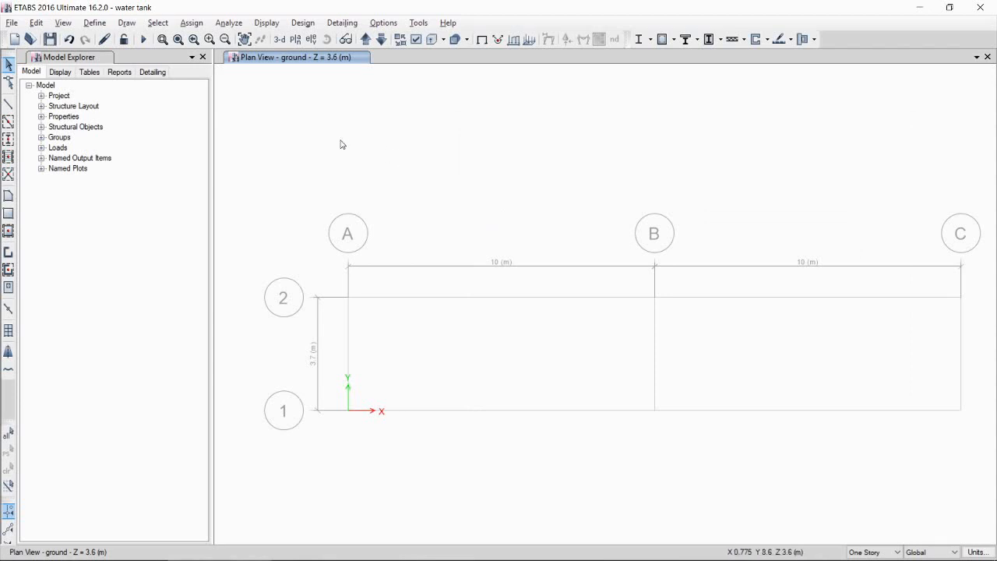
Step: Open the 4000Psi concrete material for modification and rename it C30
left_click(105, 25)
left_click(94, 23)
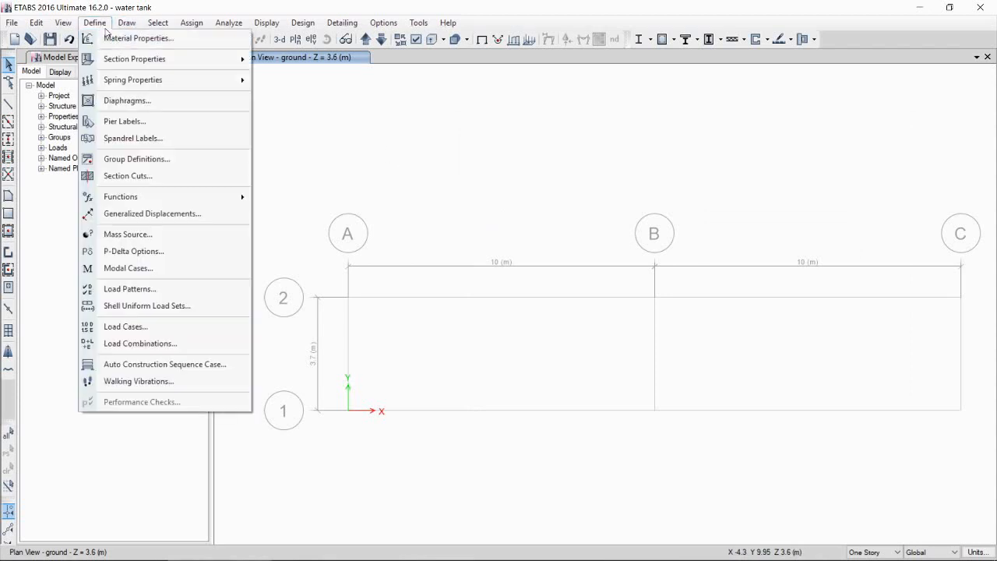
left_click(128, 37)
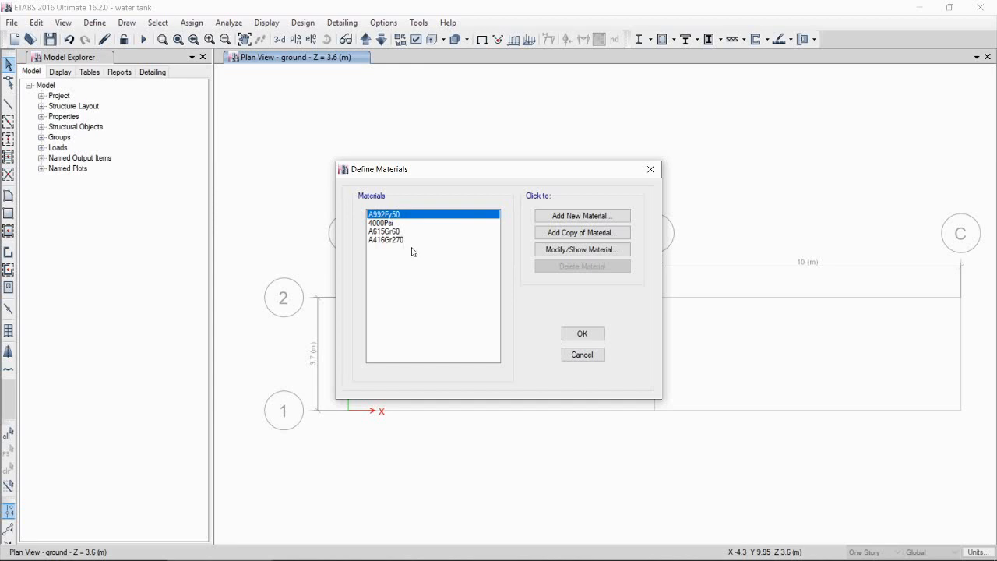
left_click(393, 225)
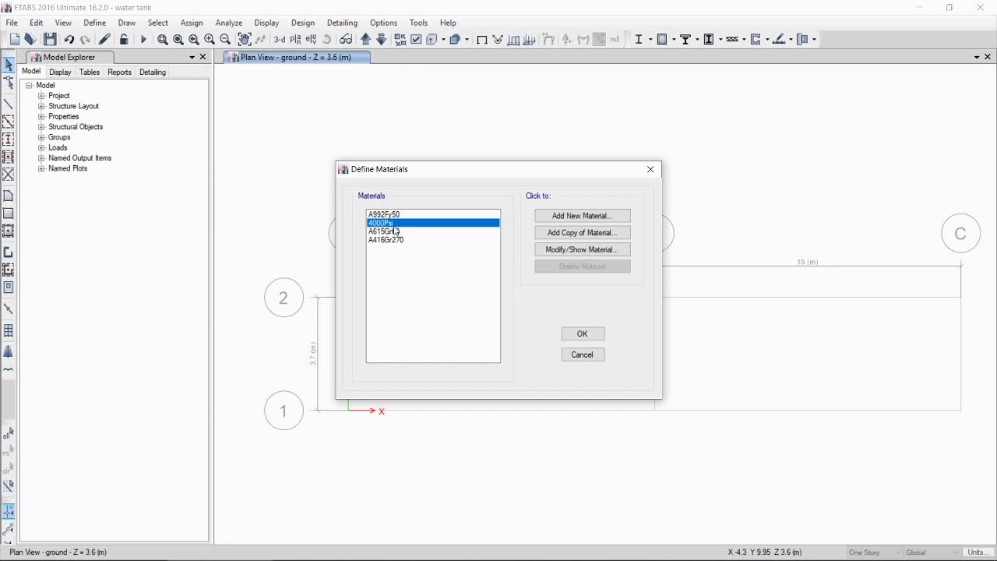
left_click(595, 250)
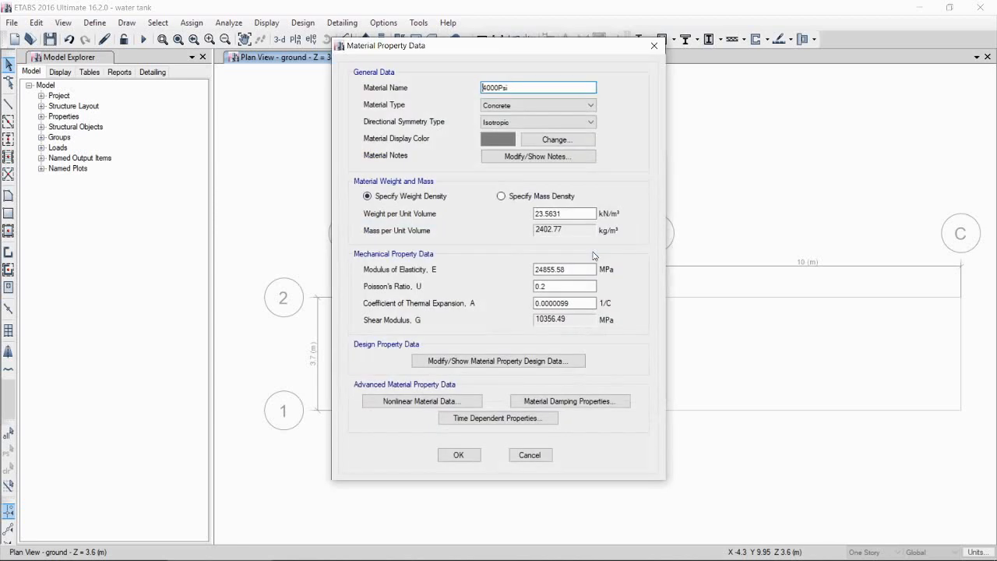
left_click_drag(508, 88, 472, 88)
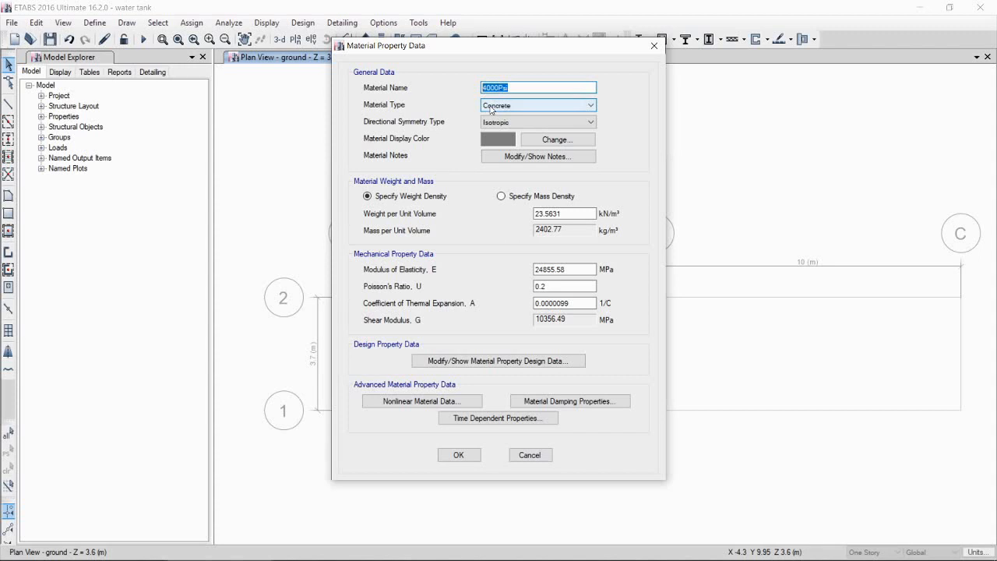
type("c")
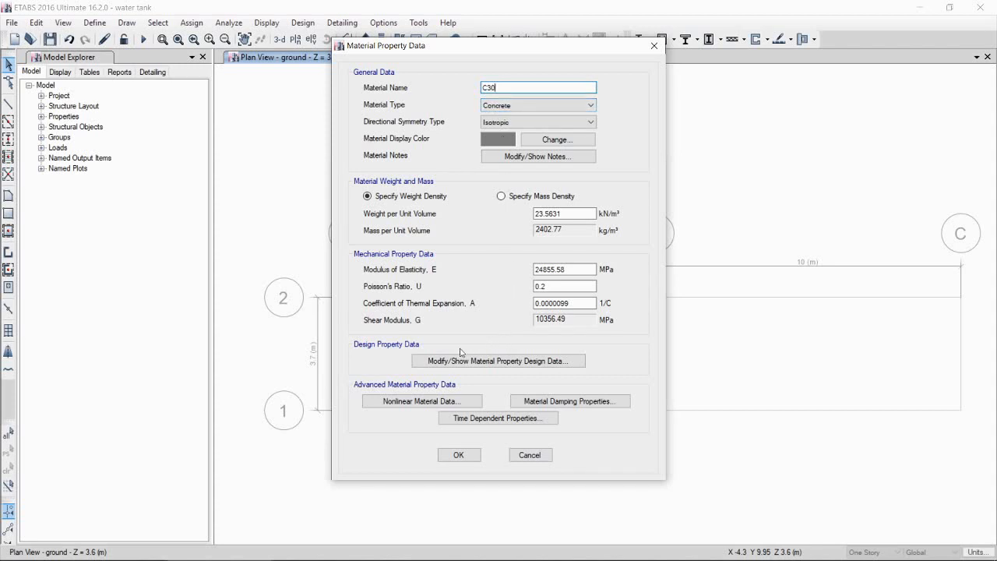
Step: Set the material's specified concrete compressive strength f'c to 30 MPa
left_click(537, 365)
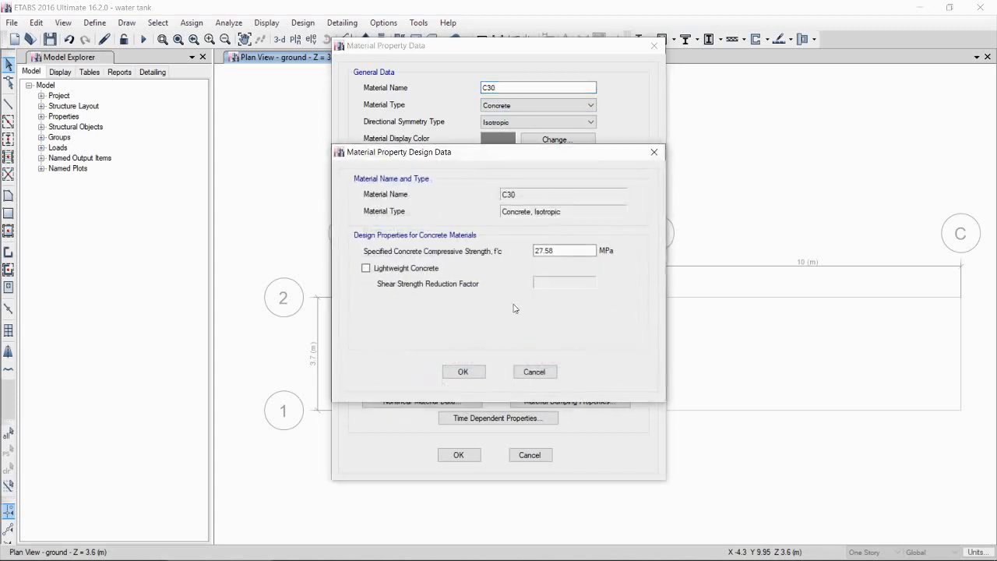
left_click_drag(560, 253, 517, 262)
type("30")
left_click(463, 371)
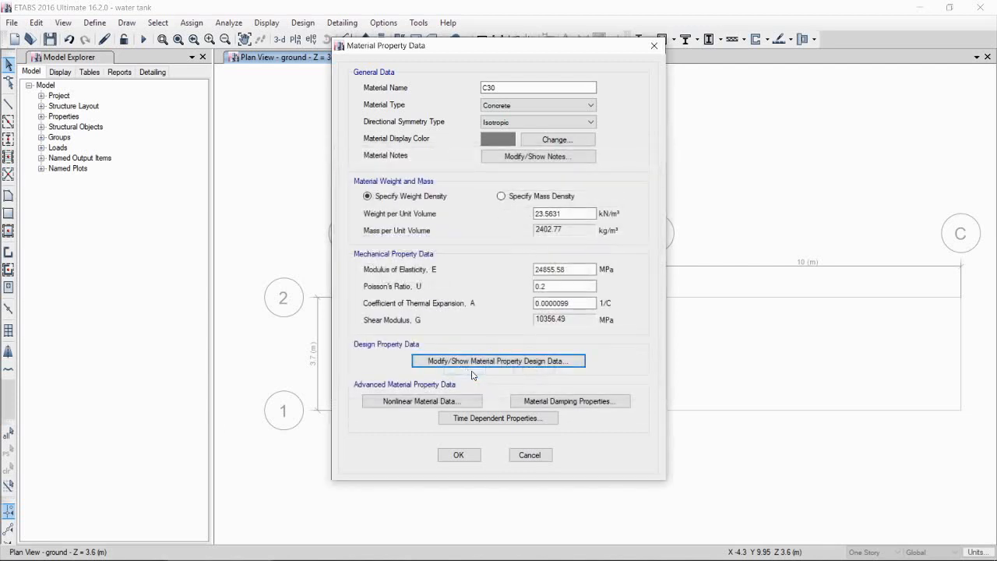
Step: Switch to the calculator and compute the modulus of elasticity as 2400^1.5 × 0.043 × √30
double_click(569, 267)
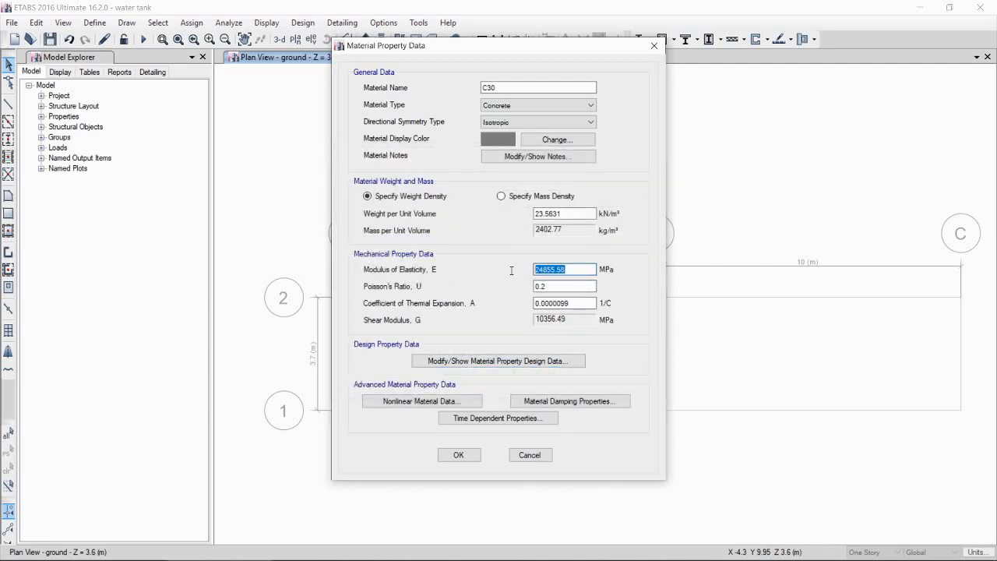
mouse_move(662, 554)
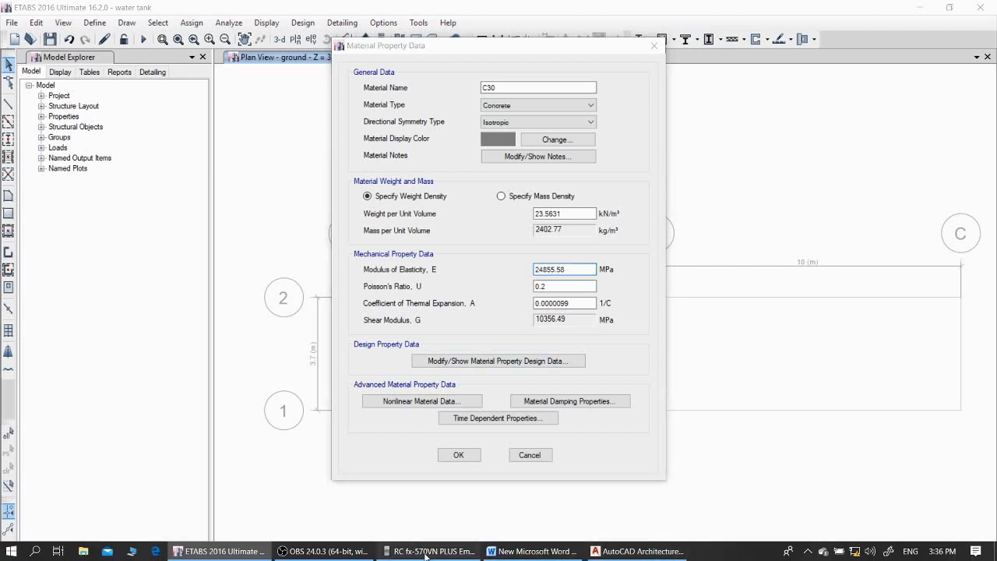
left_click(433, 550)
left_click(133, 315)
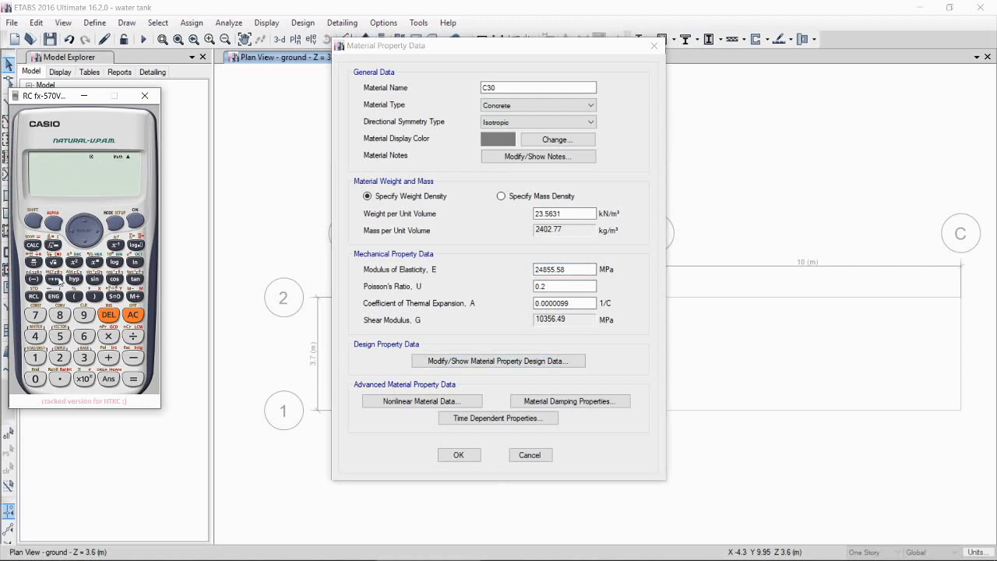
left_click(59, 358)
left_click(35, 335)
left_click(35, 379)
left_click(35, 379)
left_click(94, 261)
left_click(35, 358)
left_click(60, 379)
left_click(60, 335)
left_click(96, 233)
left_click(108, 335)
left_click(35, 379)
left_click(60, 379)
left_click(35, 379)
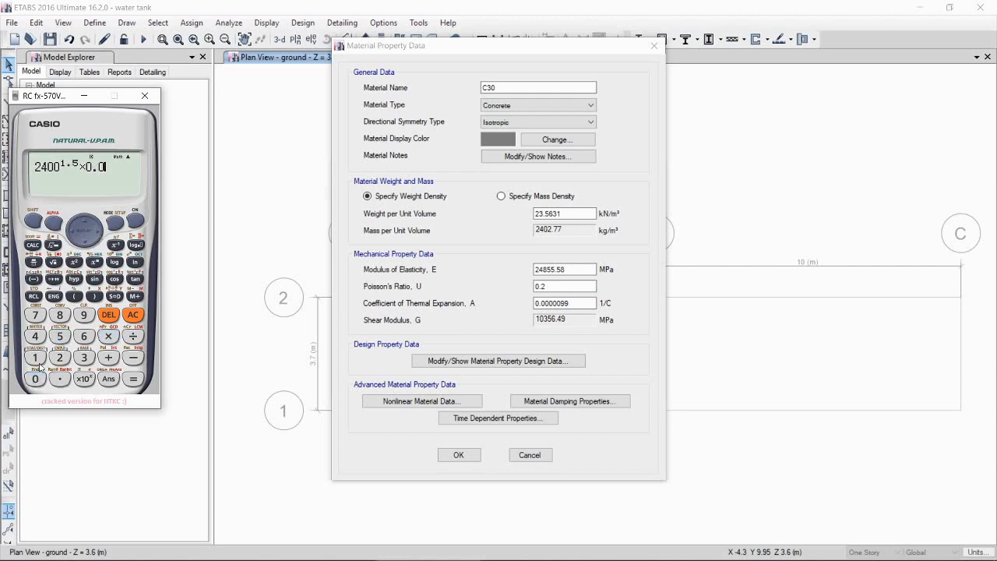
left_click(37, 336)
left_click(84, 357)
left_click(52, 261)
left_click(84, 358)
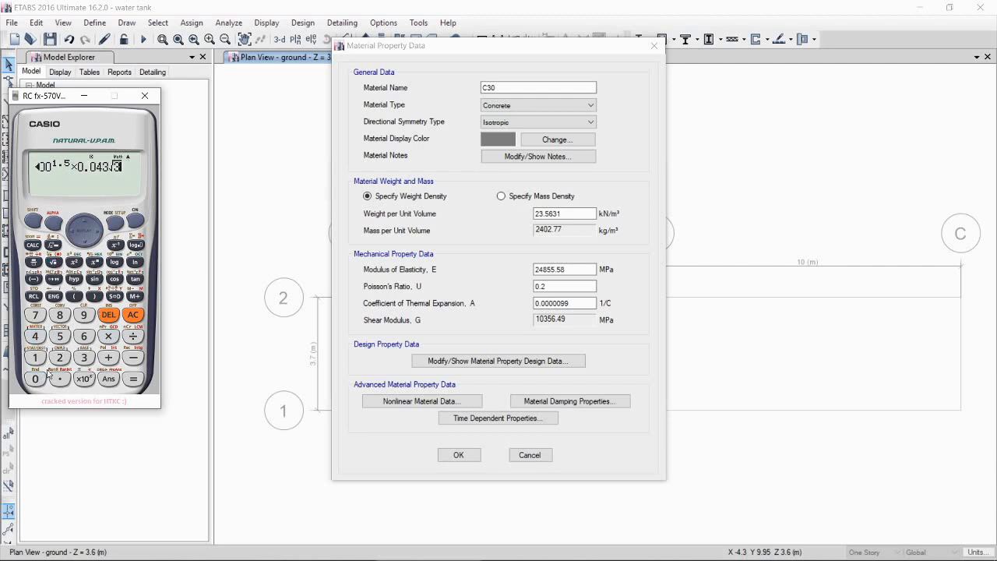
left_click(37, 378)
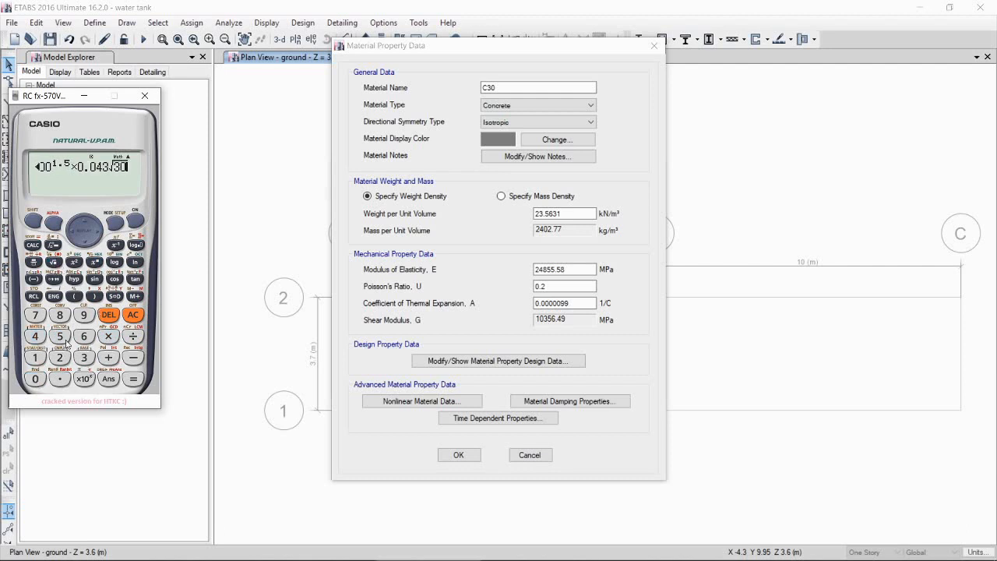
left_click(135, 378)
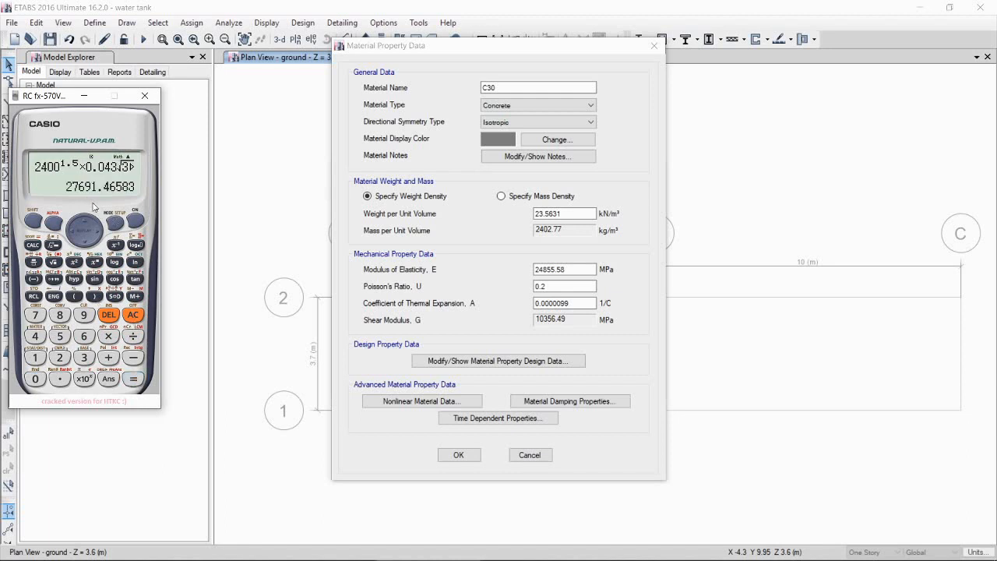
Step: Set the C30 modulus of elasticity to 27692 MPa and confirm the material definitions
double_click(557, 269)
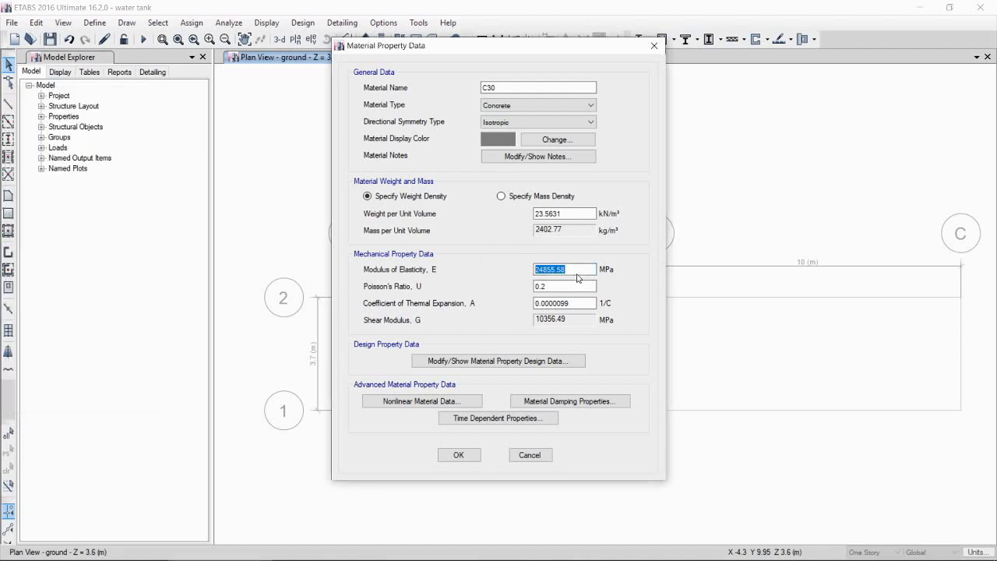
type("27692")
left_click(459, 455)
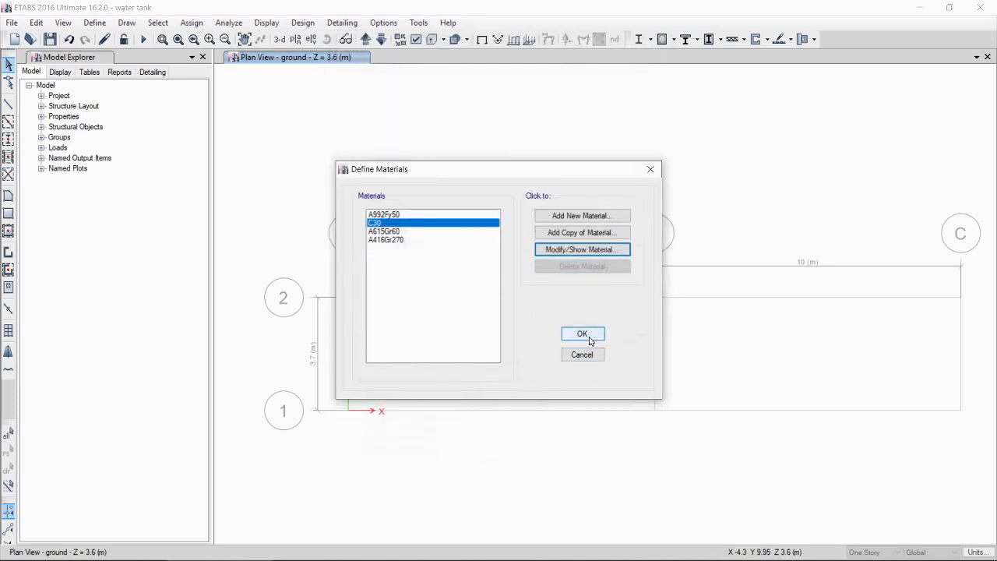
left_click(589, 336)
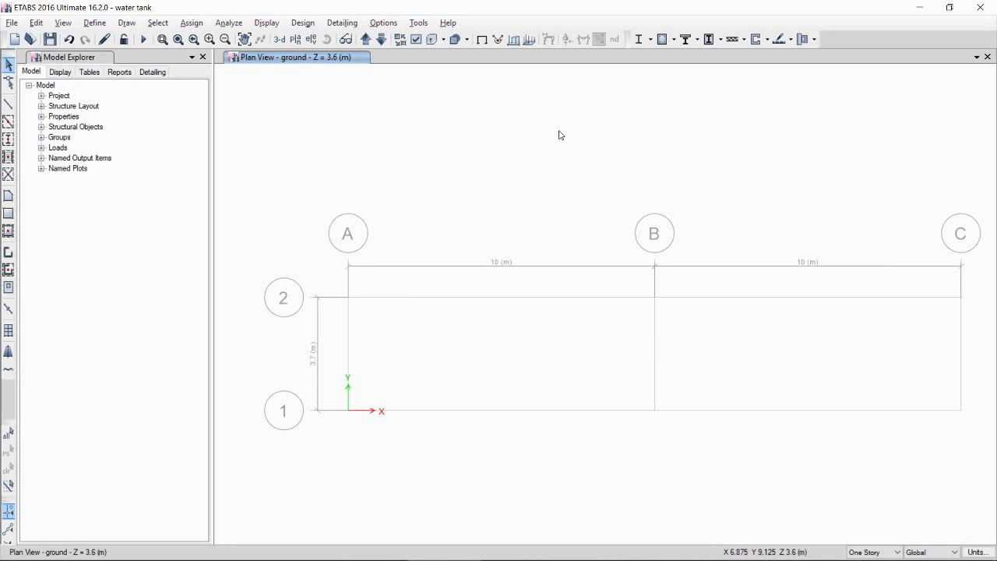
Step: Open the Slab1 slab section for modification and rename it S200
left_click(97, 23)
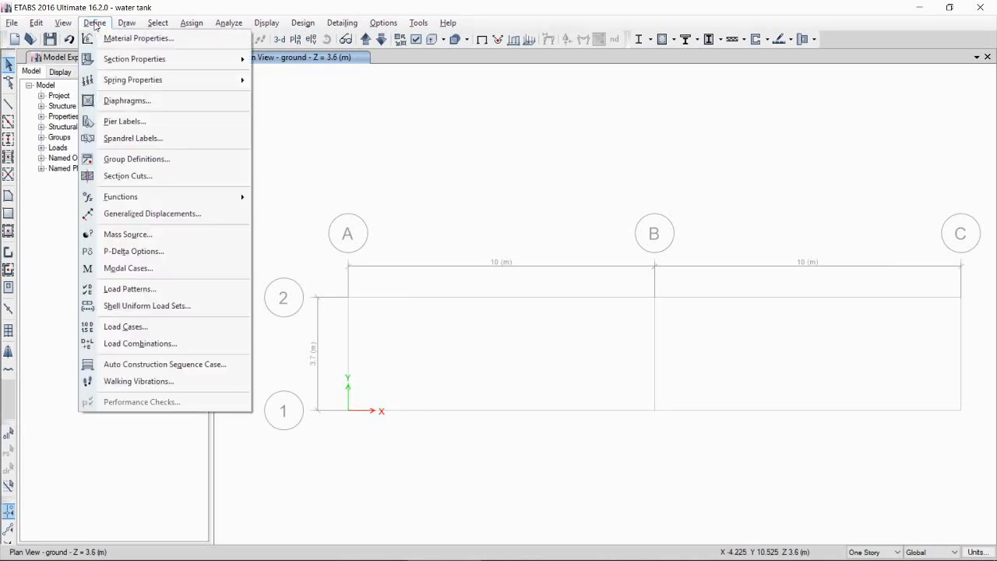
mouse_move(232, 56)
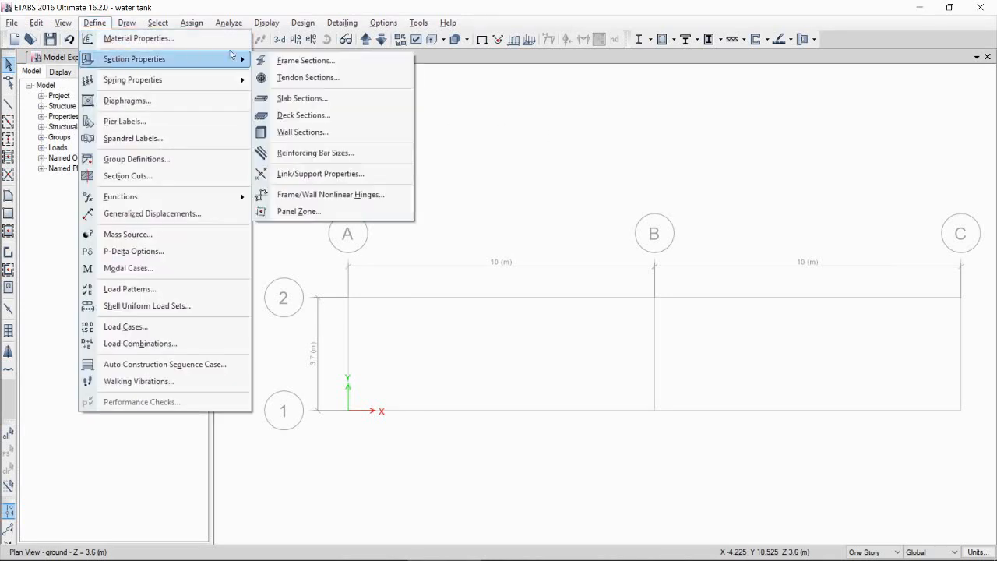
left_click(310, 104)
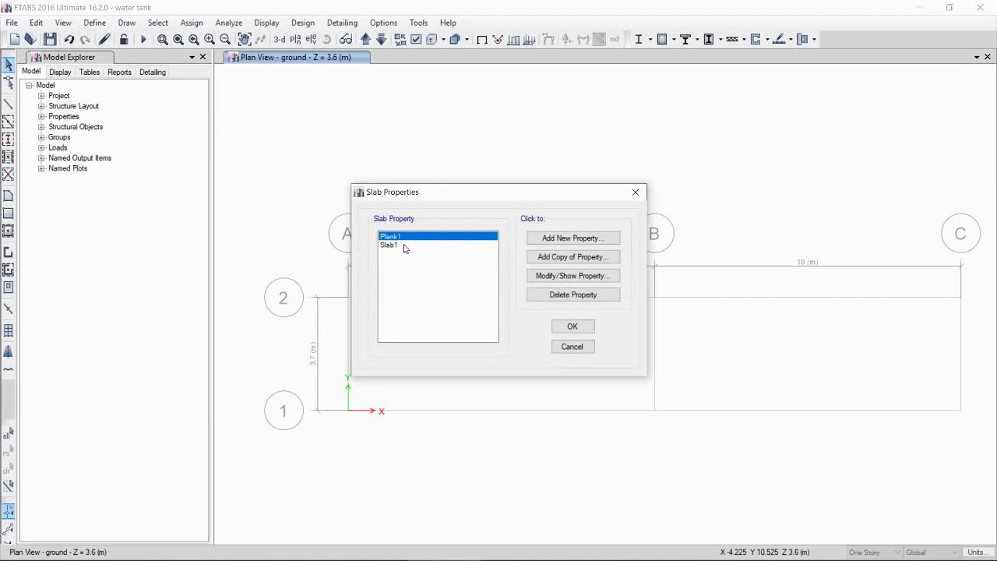
left_click(404, 246)
left_click(559, 277)
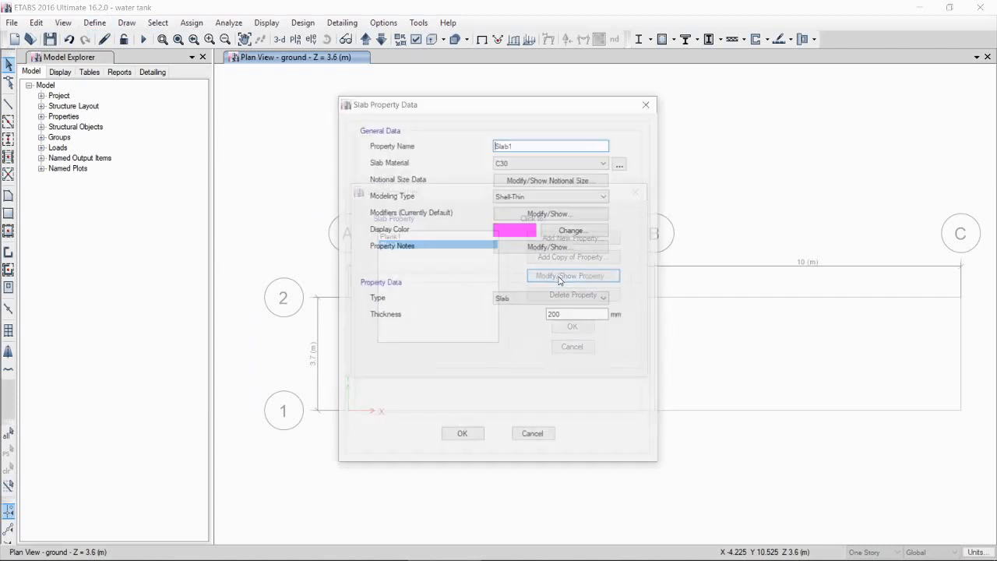
double_click(520, 145)
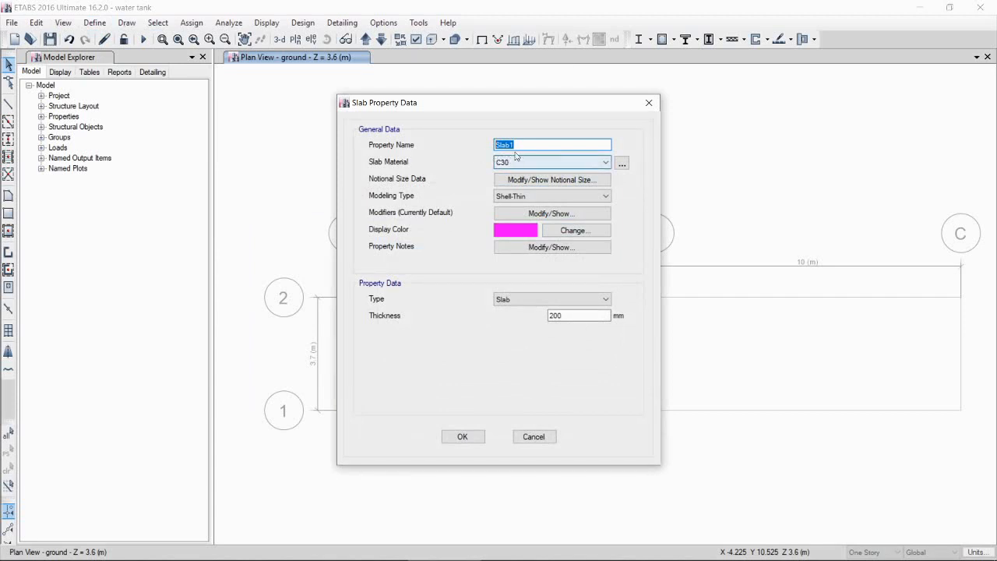
type("S200")
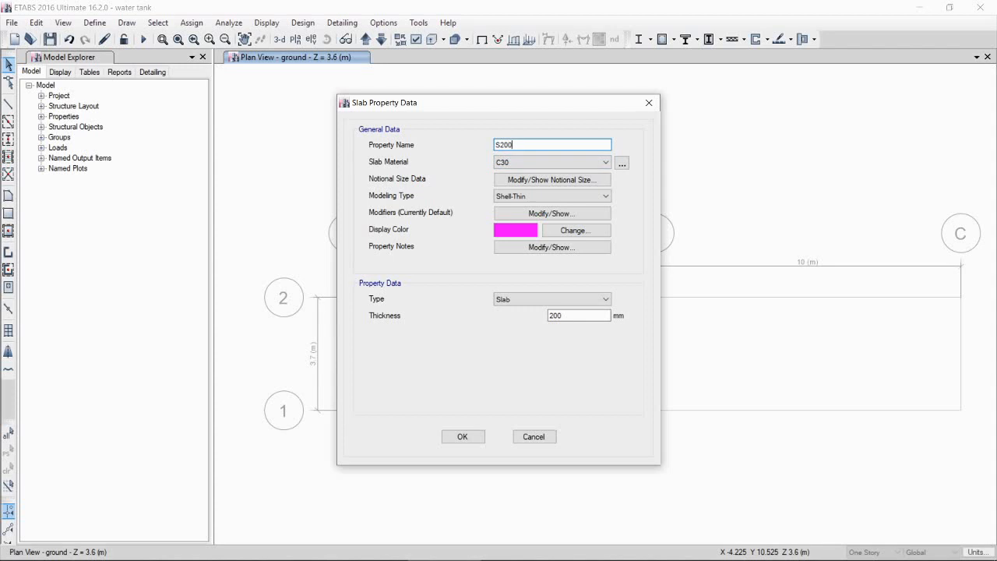
Step: Set the slab material to C30 and the modeling type to Membrane
left_click(520, 160)
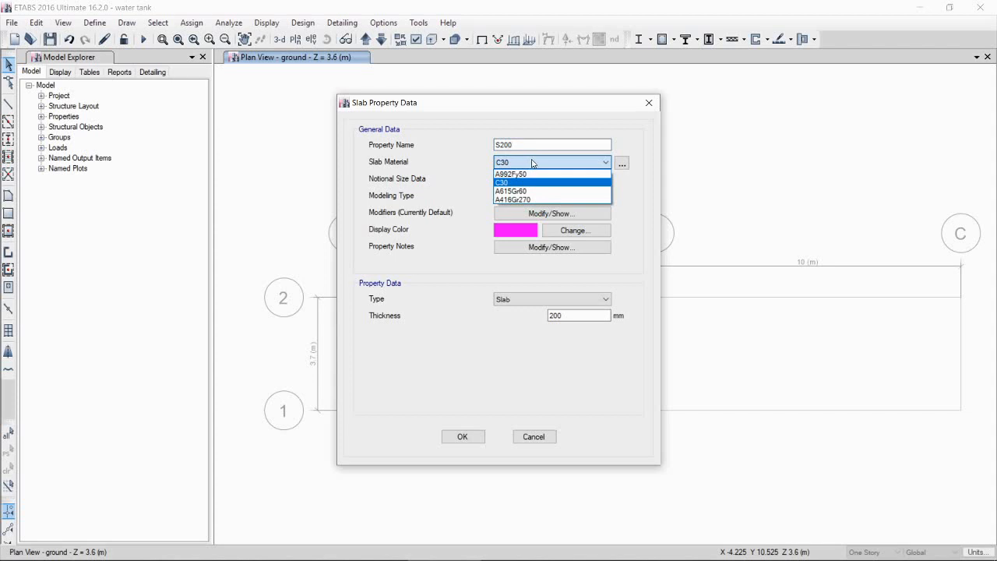
left_click(532, 163)
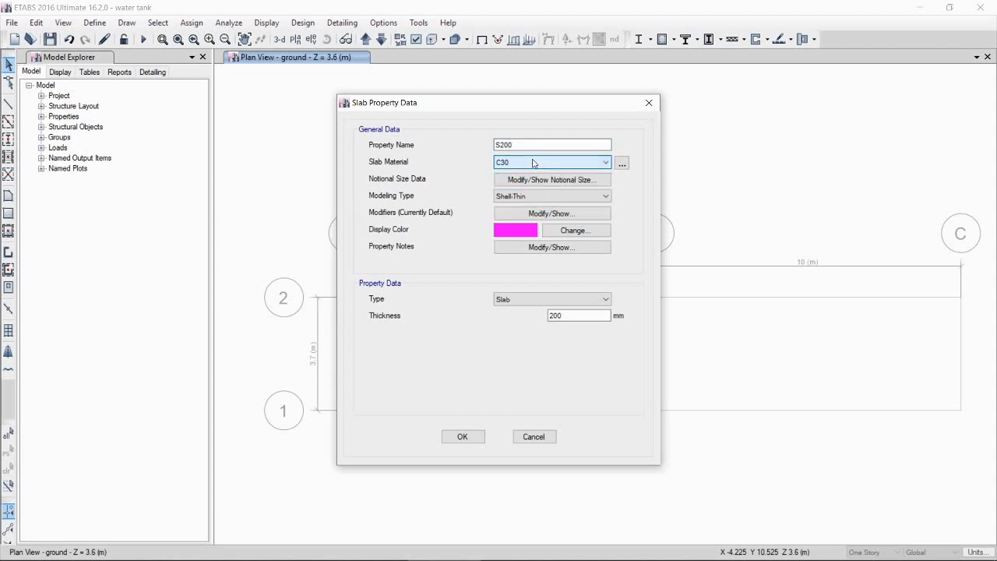
left_click(545, 197)
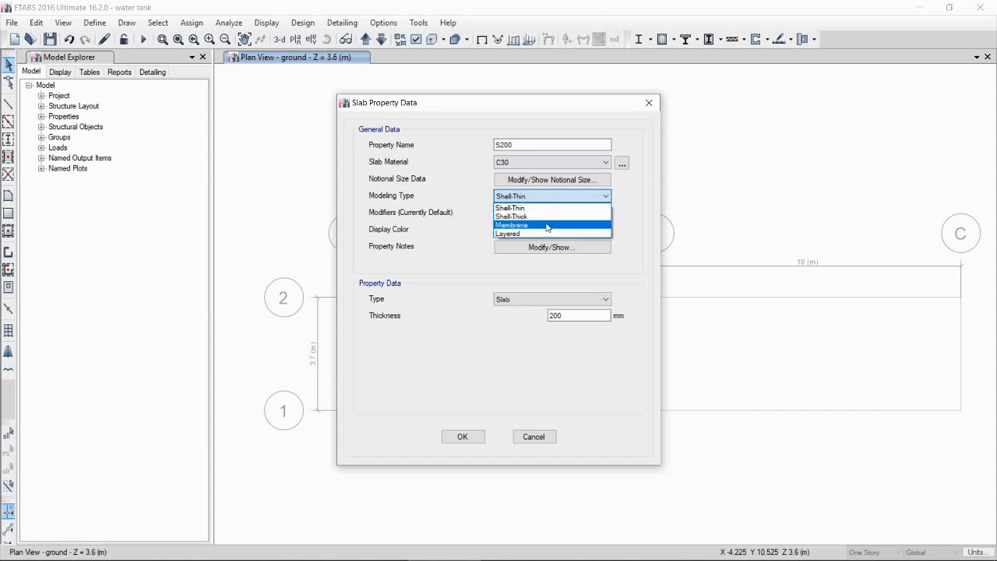
left_click(547, 226)
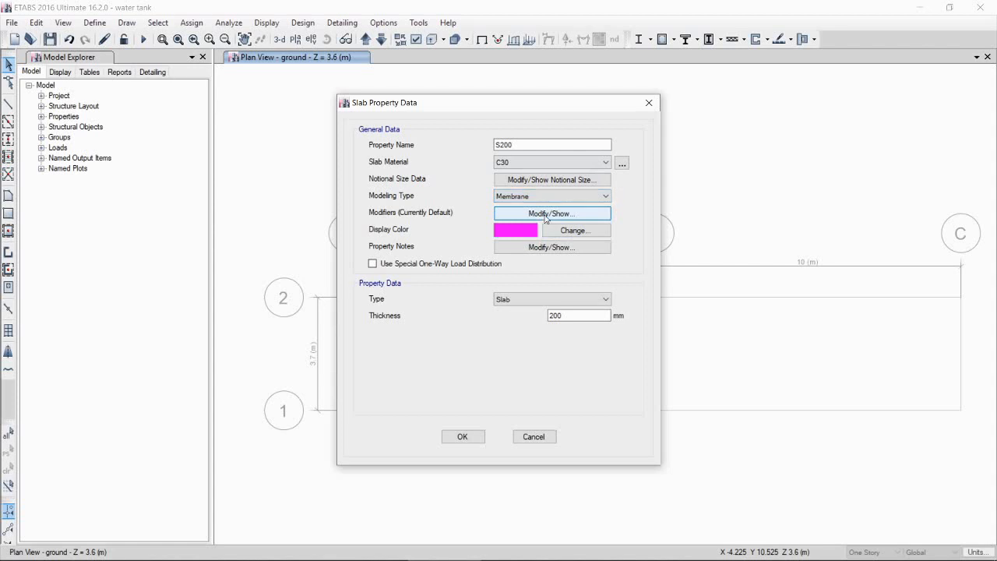
Step: Set the slab's bending m11, m22 and m12 stiffness modifiers to 0.25 and confirm the slab section
left_click(545, 214)
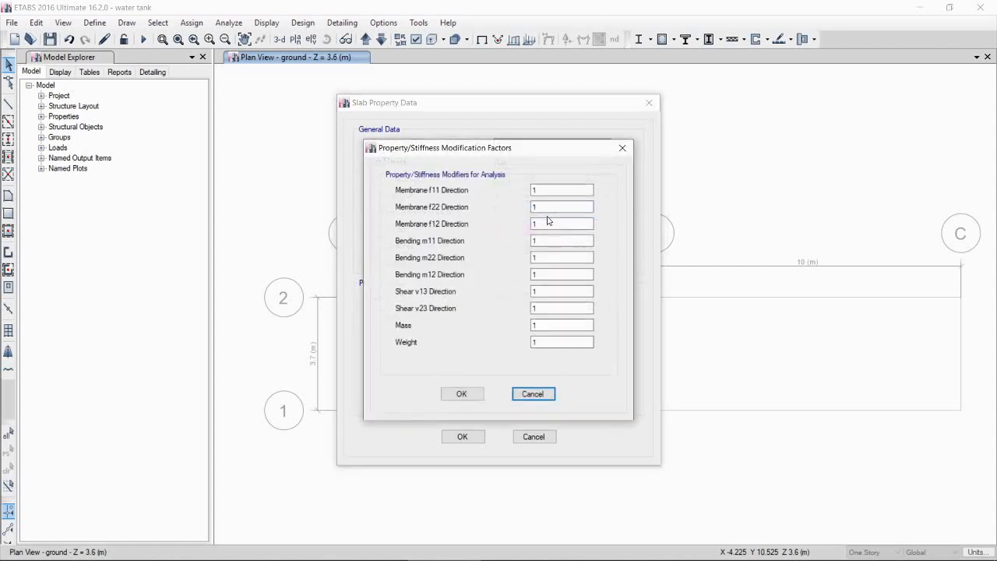
double_click(547, 276)
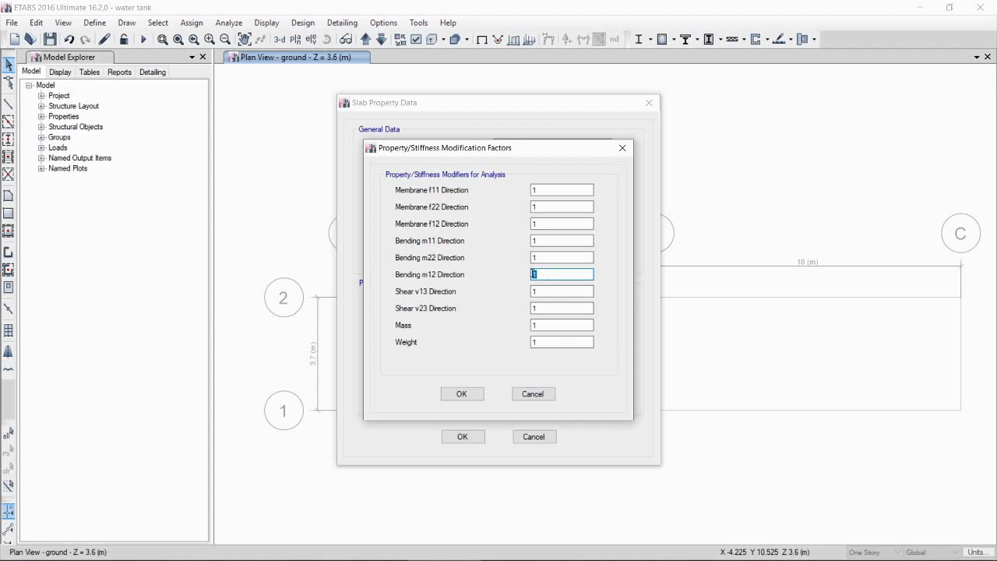
type("0.25")
left_click(576, 257)
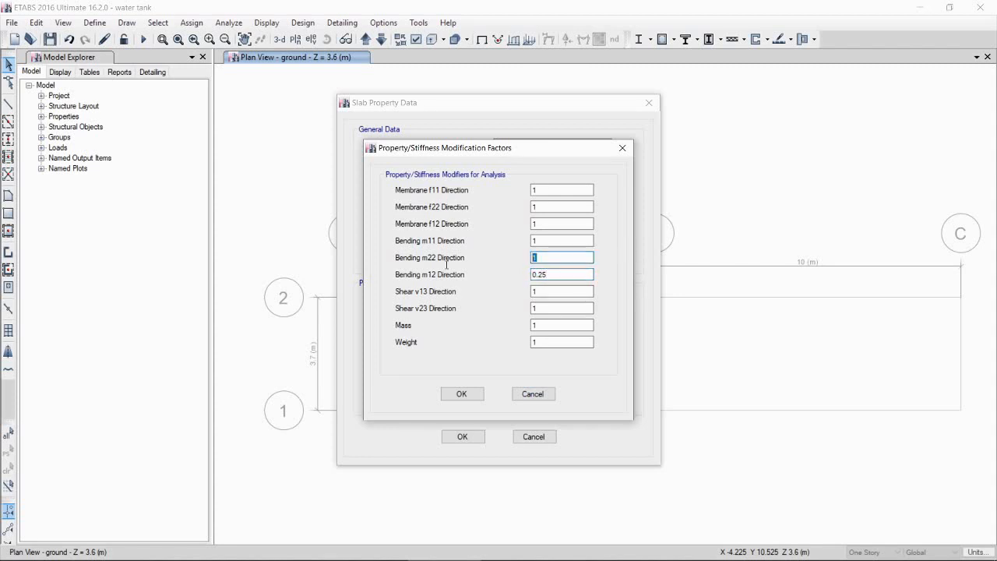
type("0.25")
key("shift+Tab")
type("0.25")
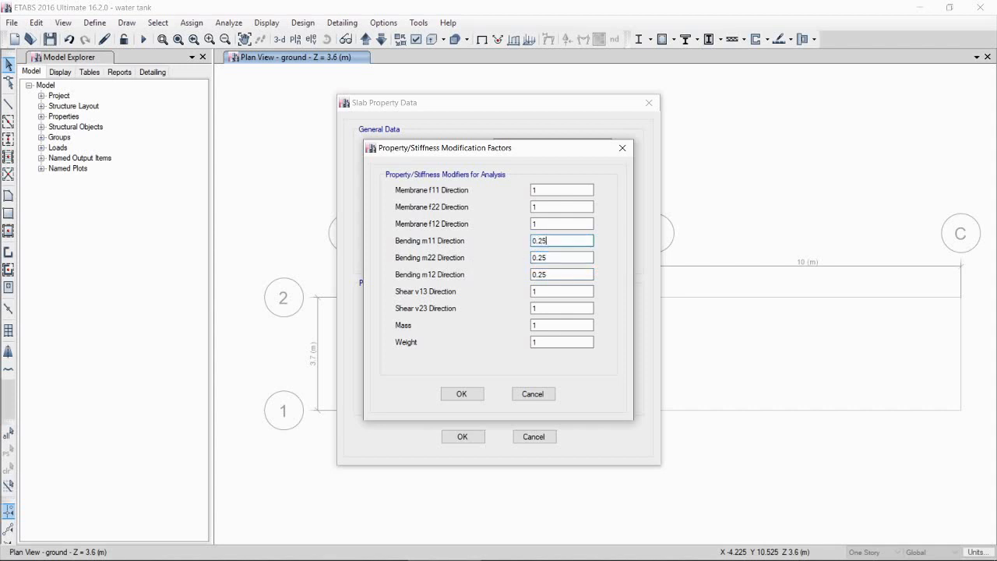
left_click(476, 395)
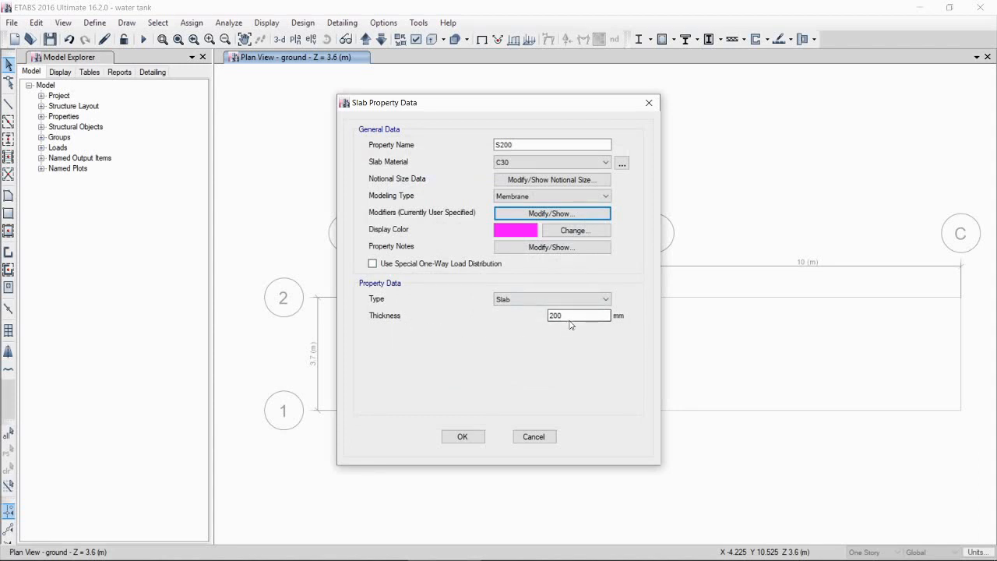
left_click(467, 437)
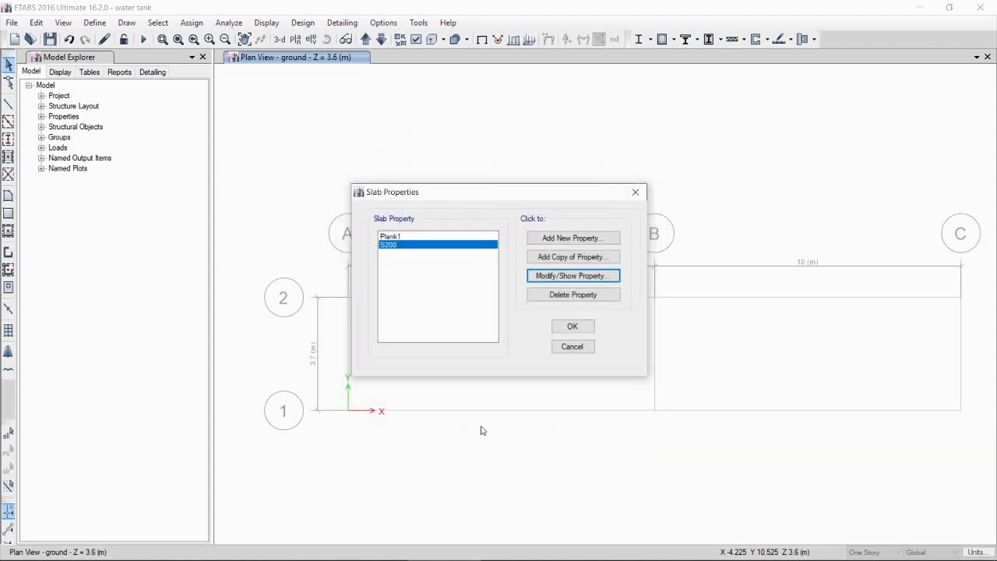
left_click(572, 331)
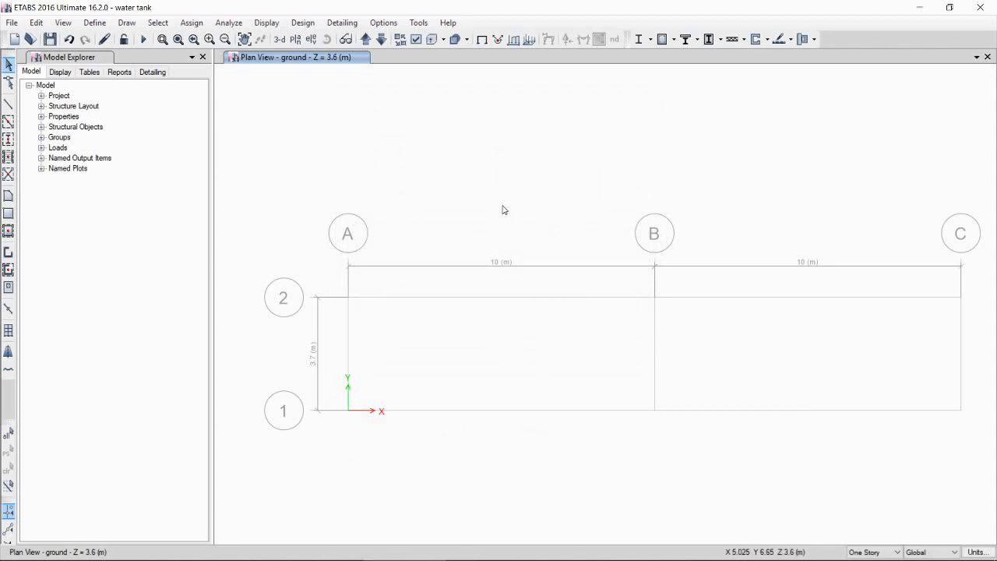
Step: Open the Wall1 wall section for modification, rename it W300 and keep the Shell-Thin modeling type
left_click(103, 25)
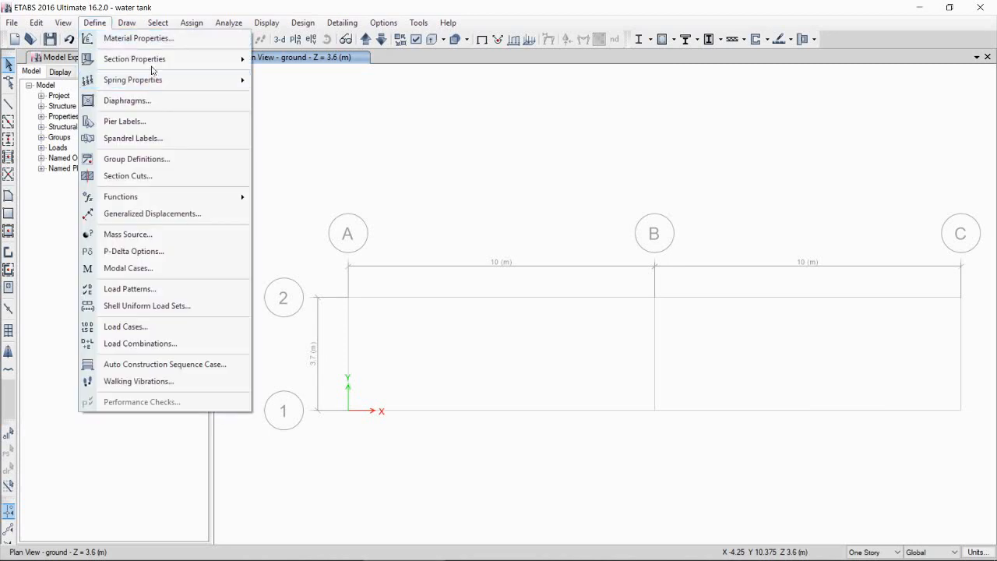
mouse_move(167, 60)
left_click(302, 132)
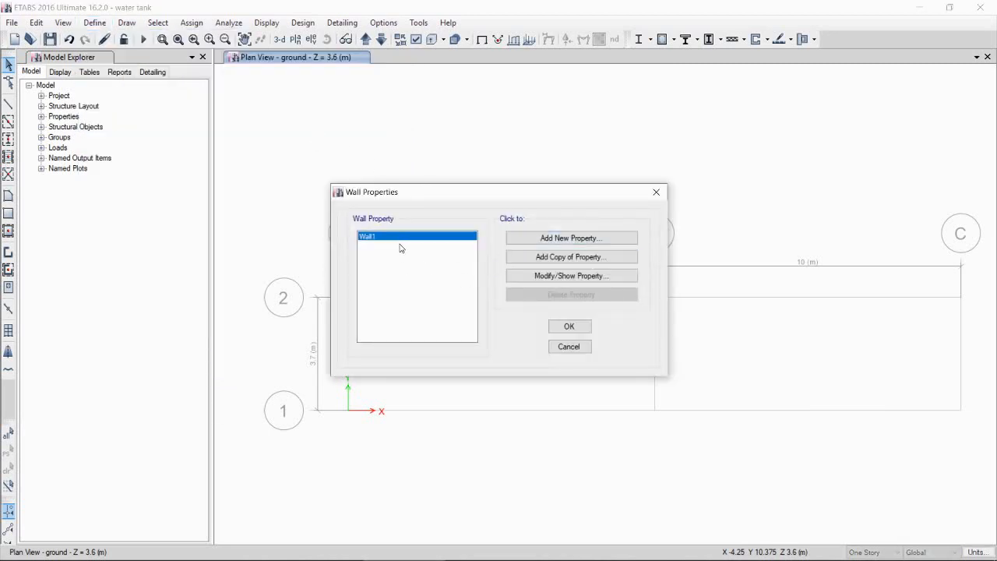
left_click(551, 276)
double_click(497, 188)
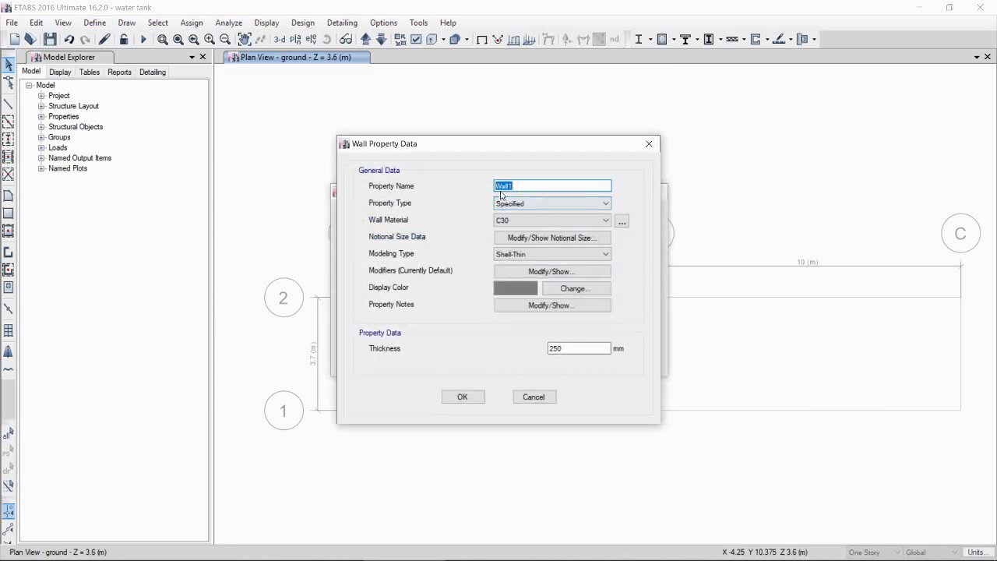
type("W300")
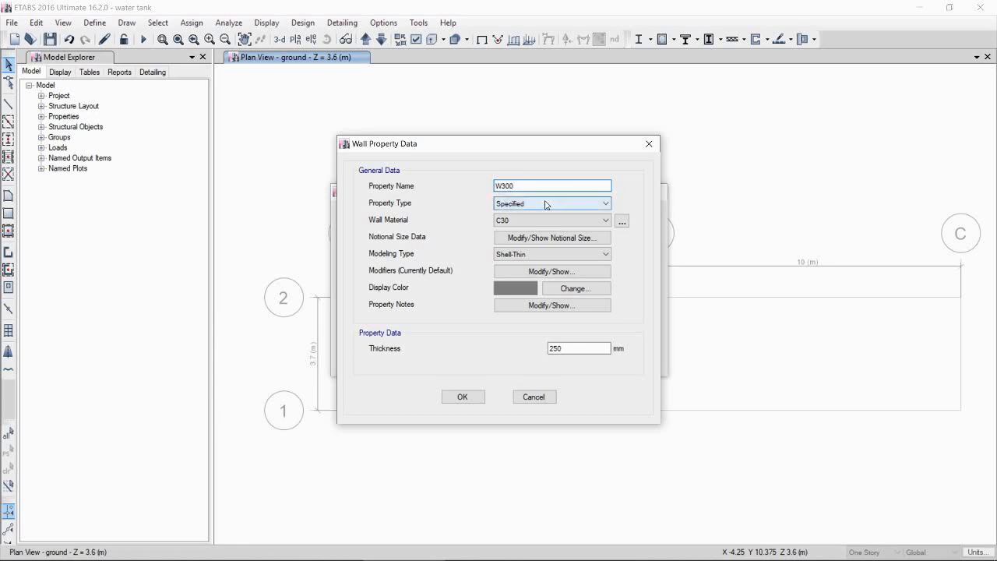
left_click(553, 254)
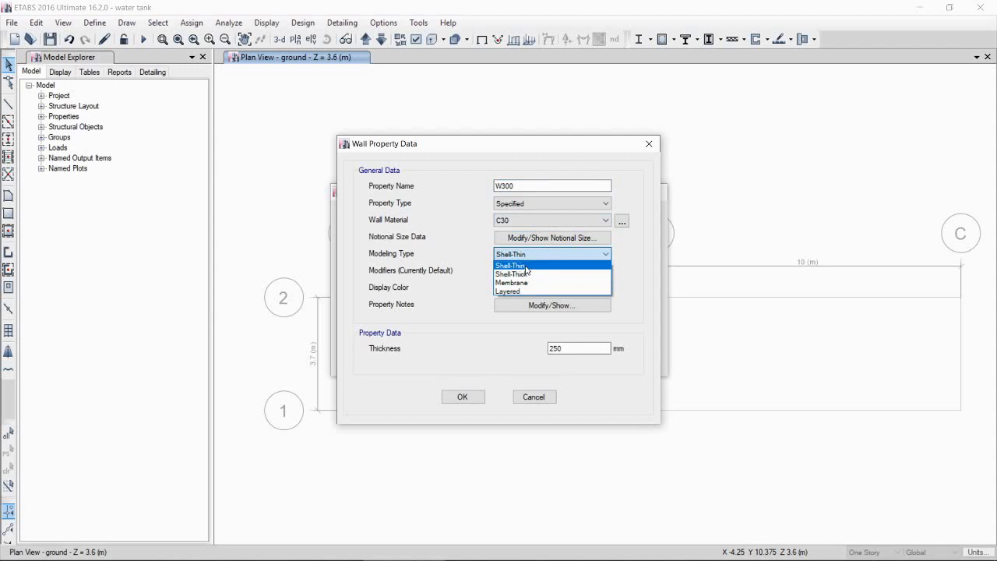
left_click(527, 267)
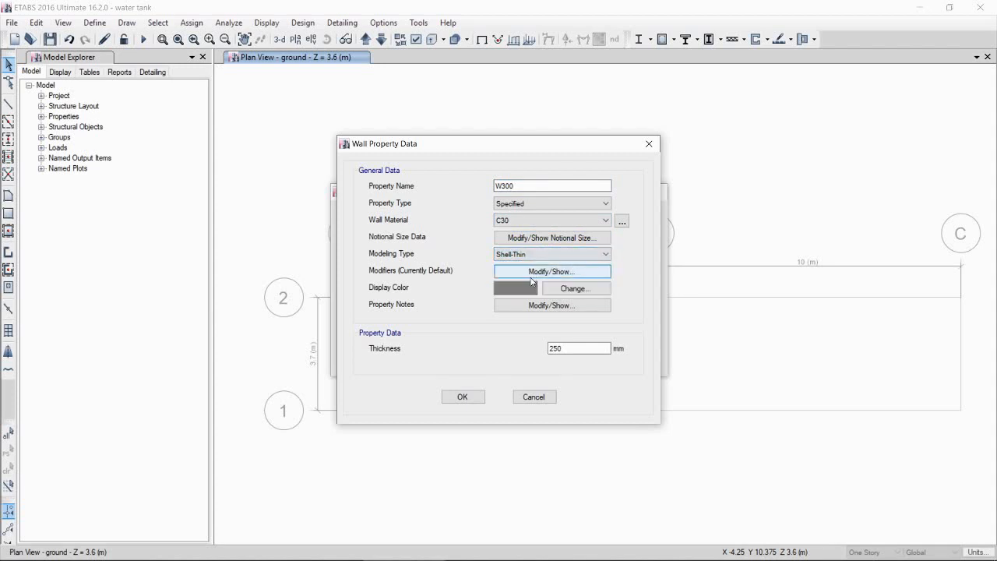
Step: Set the wall's membrane f11, f22, f12 and bending m11, m22, m12 stiffness modifiers to 0.70
left_click(532, 272)
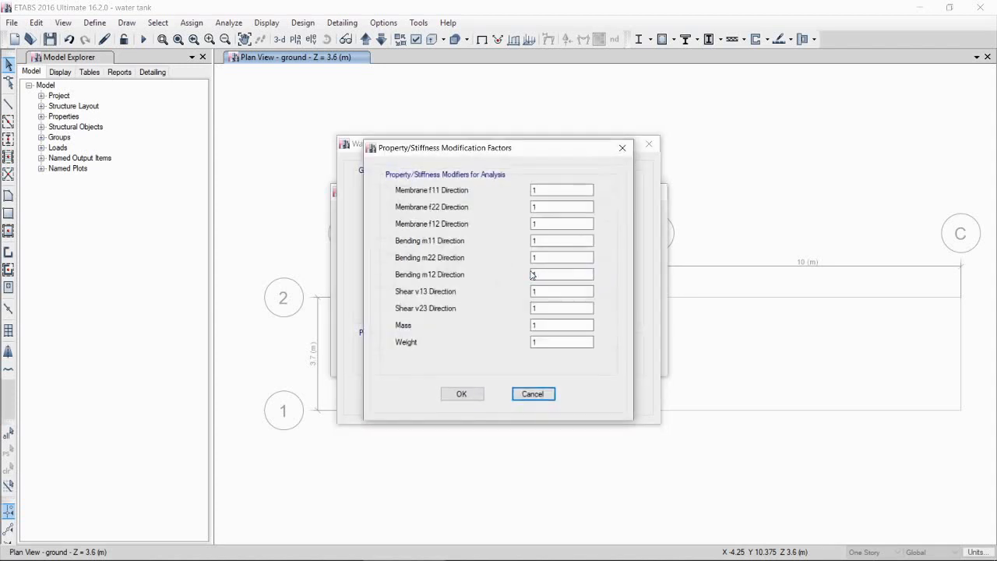
left_click(539, 257)
left_click(547, 273)
left_click(548, 272)
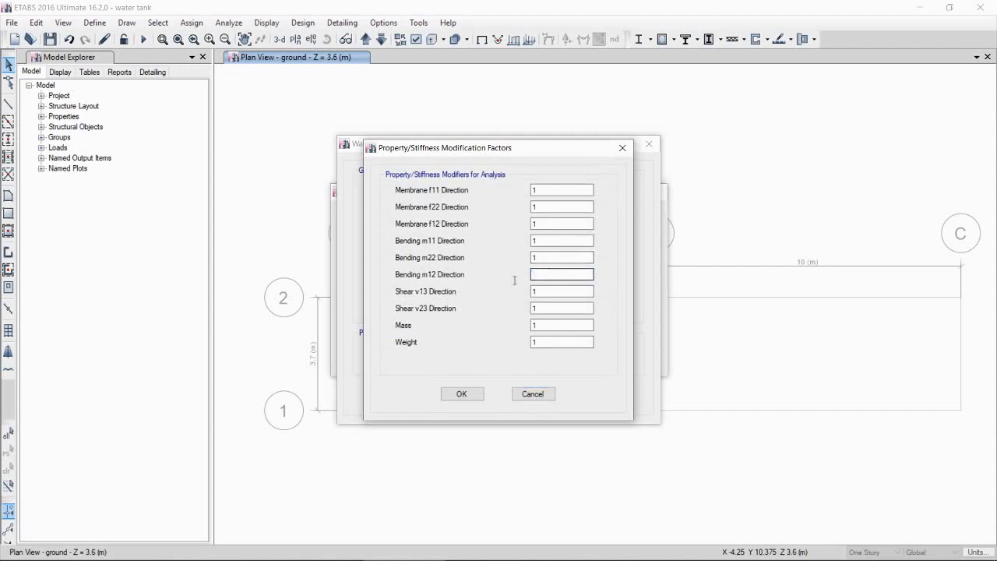
type("0.70")
left_click(544, 258)
type("0.70")
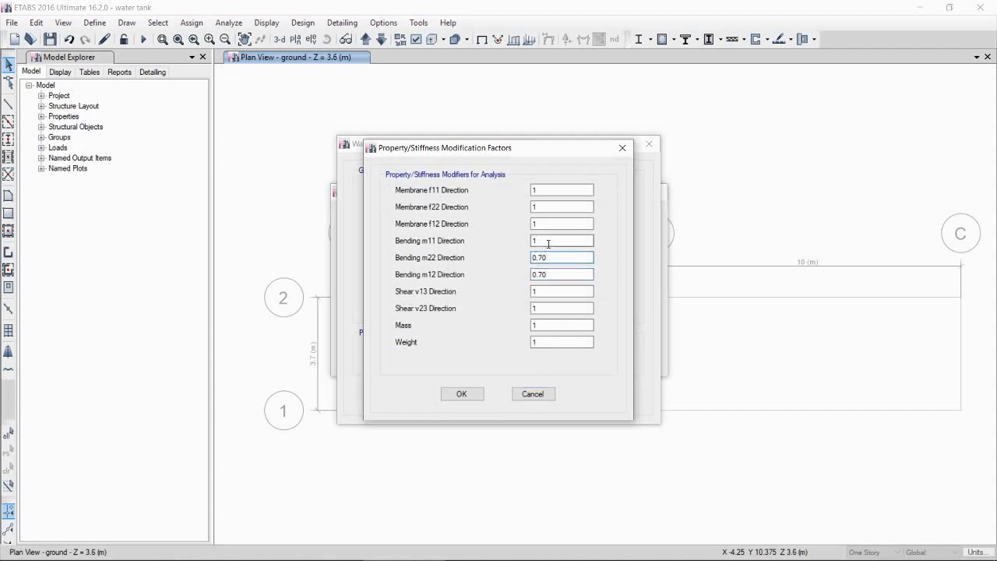
left_click(548, 244)
type("0.370")
key("Tab")
key("shift+Tab")
type("0.70")
left_click(534, 224)
type("0.70")
key("shift+Tab")
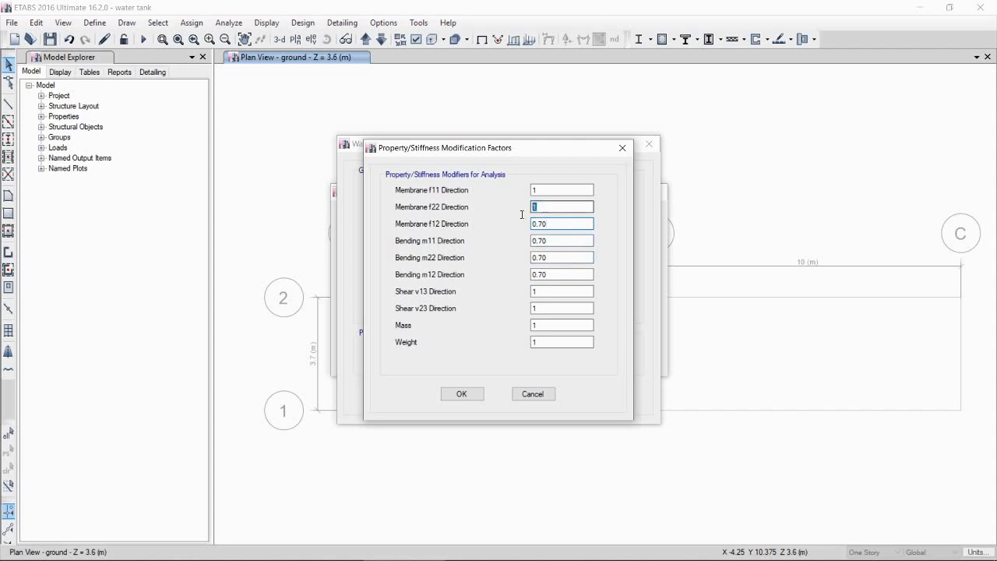
type("0.70")
key("shift+Tab")
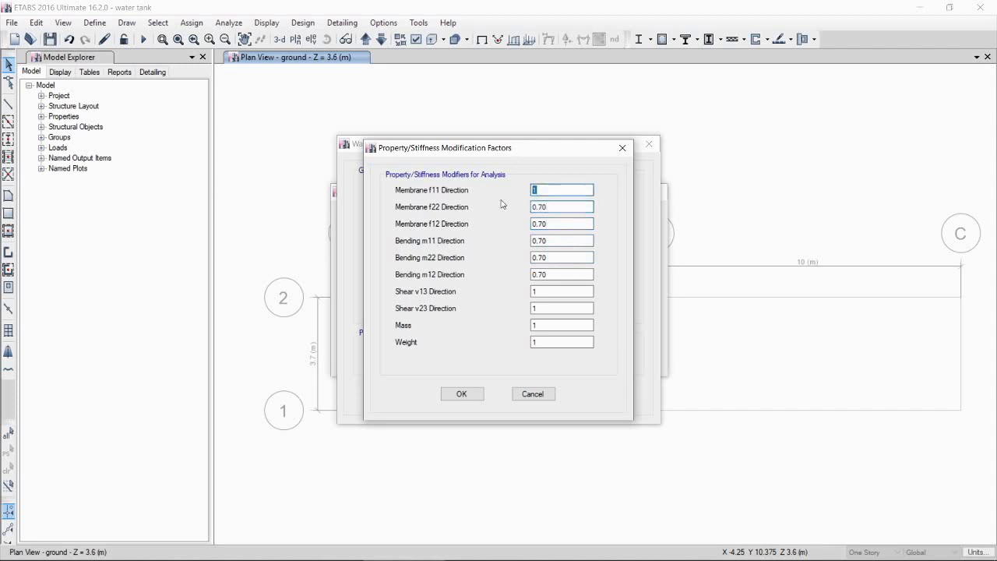
type("0.70")
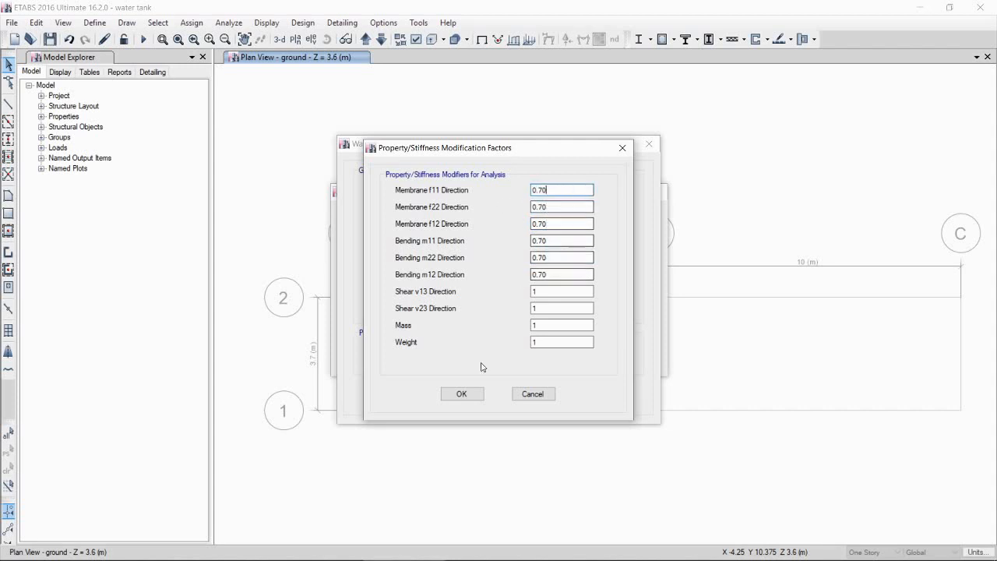
left_click(467, 394)
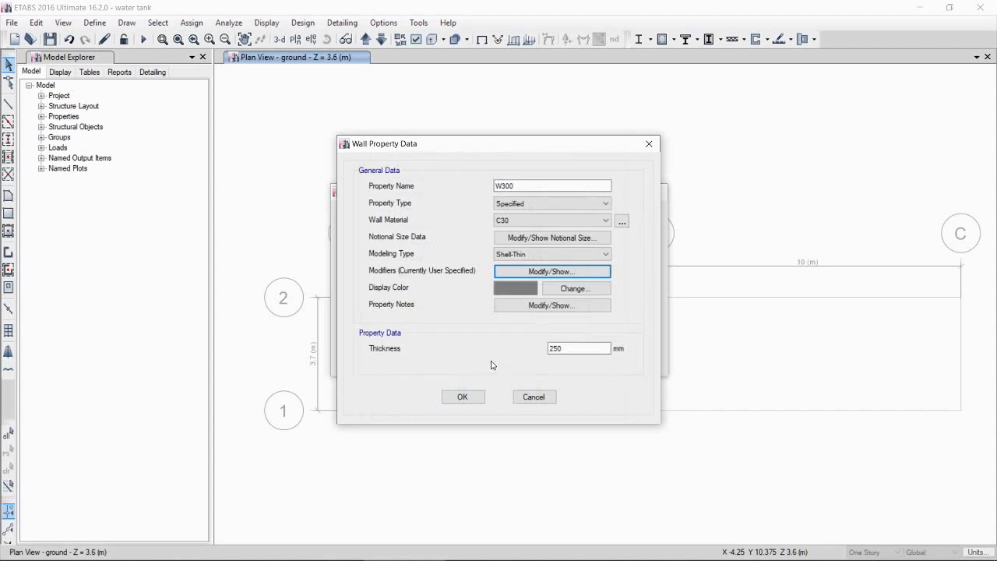
Step: Set the wall thickness to 300 mm and confirm the wall section definitions
left_click_drag(568, 348, 494, 349)
type("3")
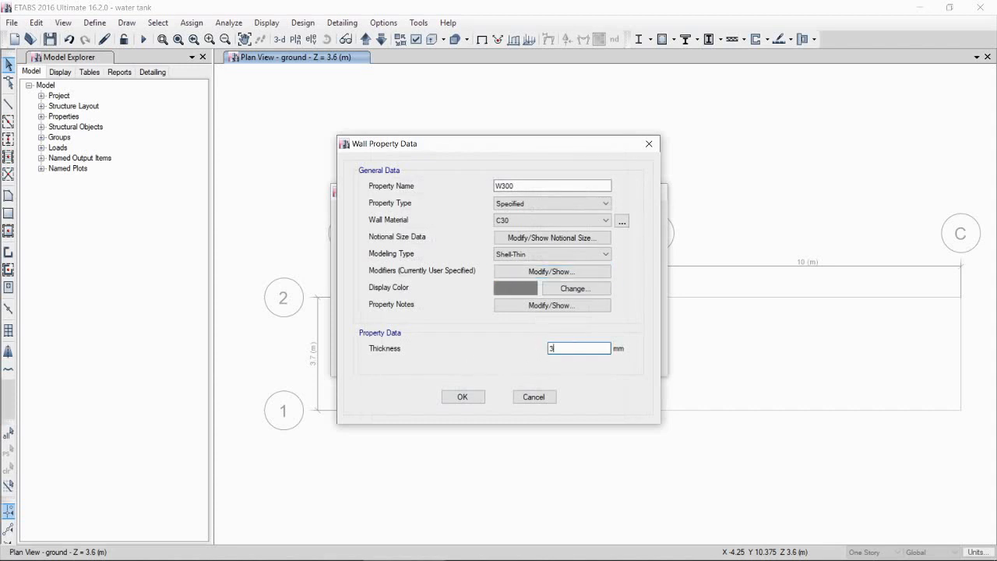
type("00")
left_click(462, 396)
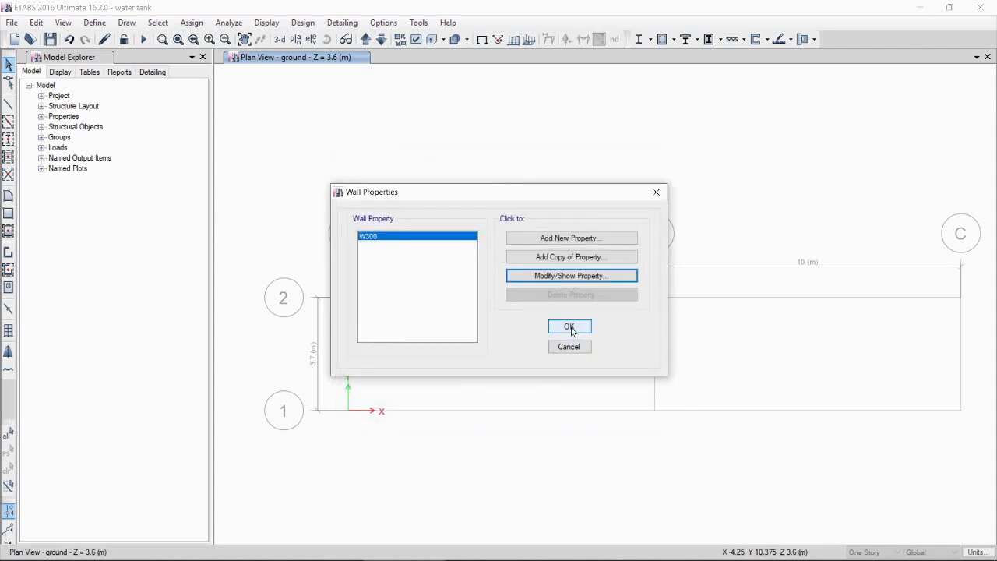
left_click(568, 327)
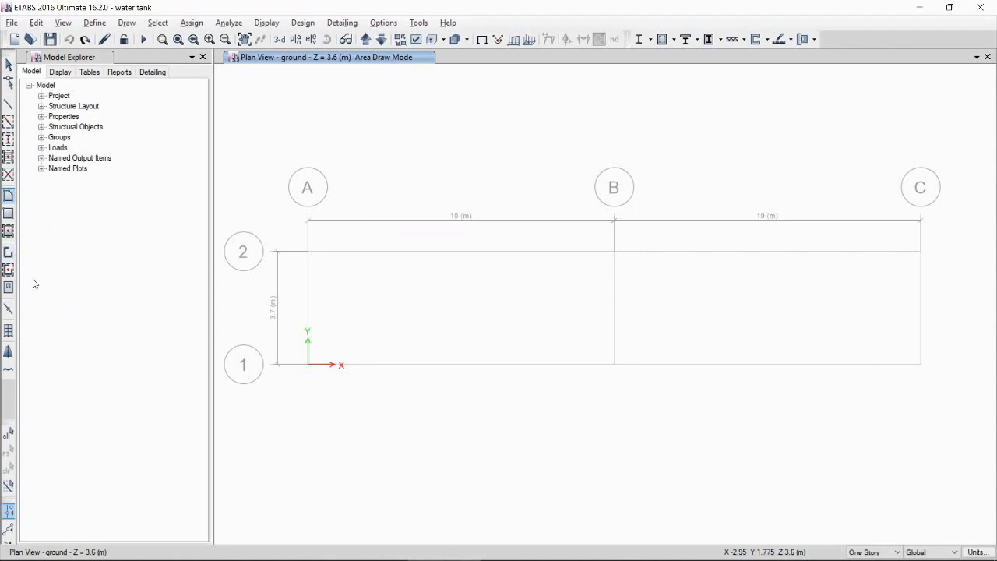
Step: Draw W300 walls around the tank perimeter along grids A, 1, C and 2
left_click(10, 253)
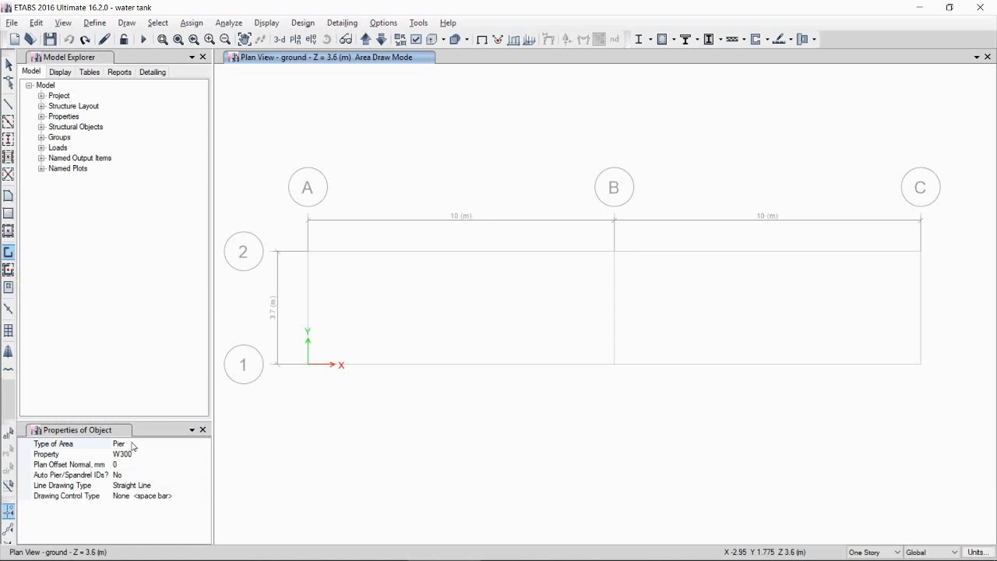
left_click(160, 455)
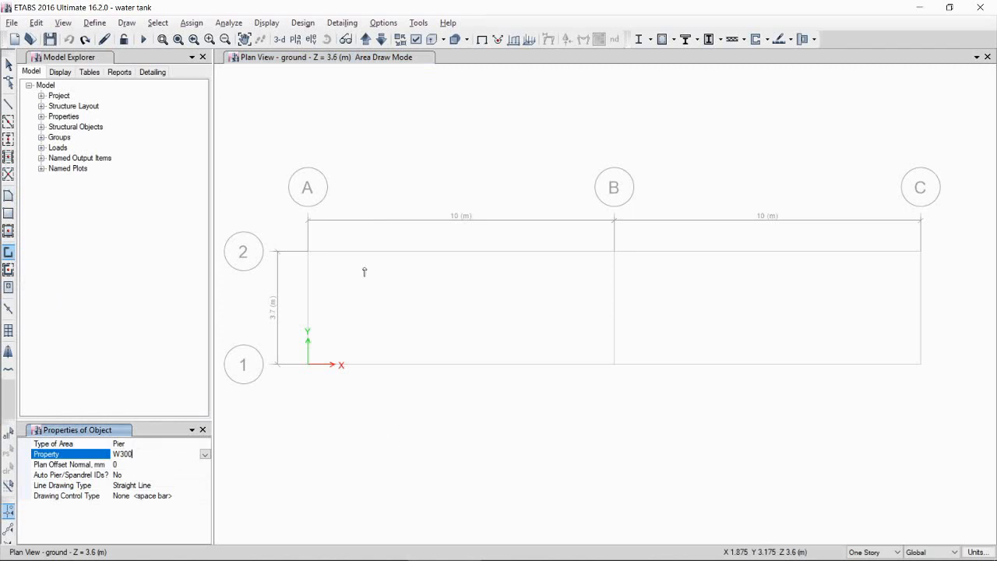
left_click(308, 251)
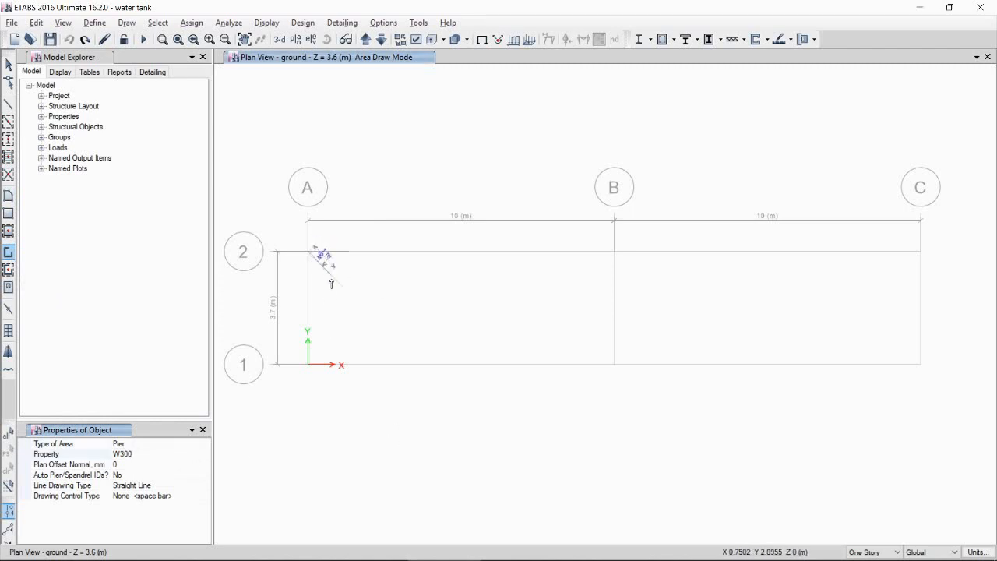
left_click(308, 364)
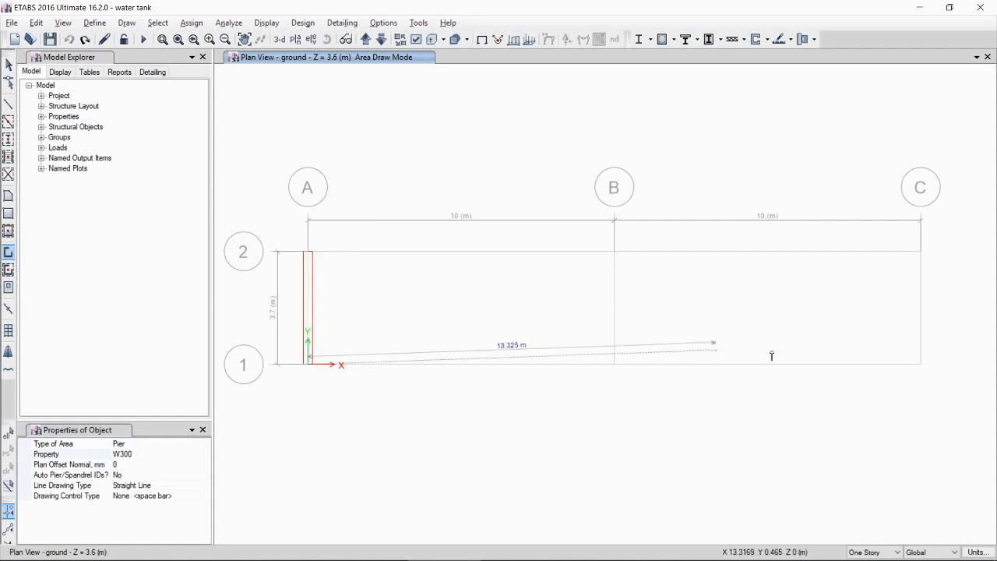
left_click(922, 364)
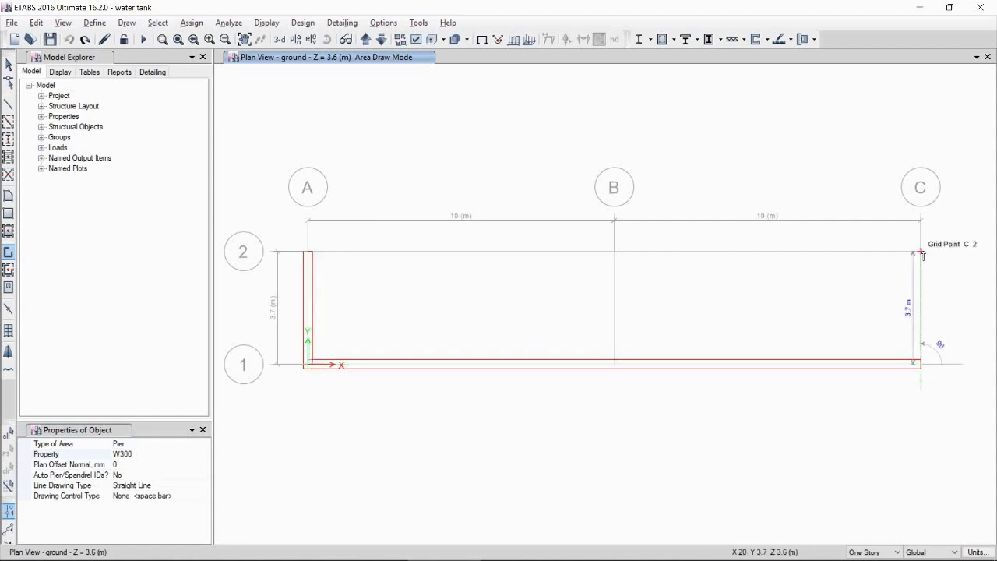
left_click(922, 252)
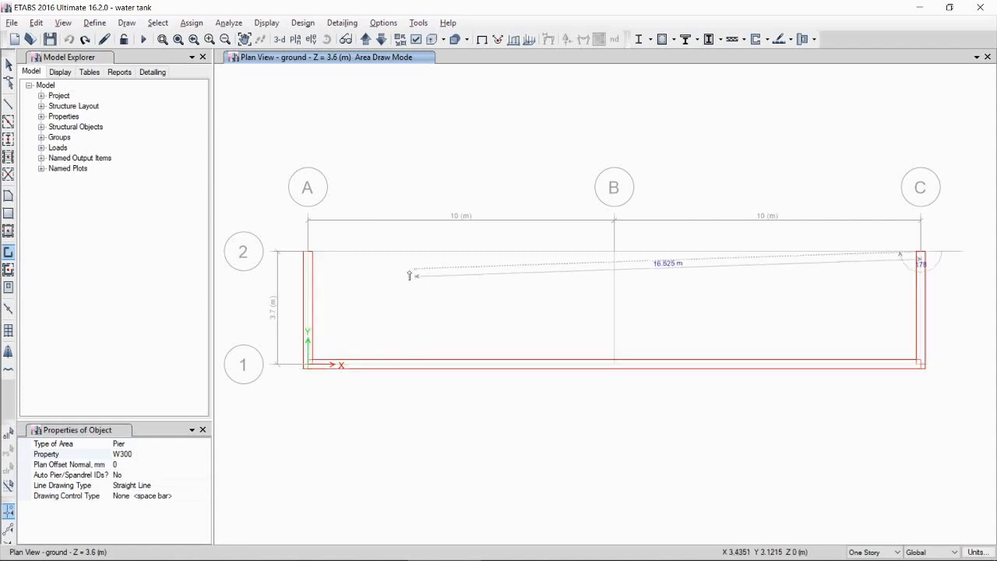
double_click(308, 252)
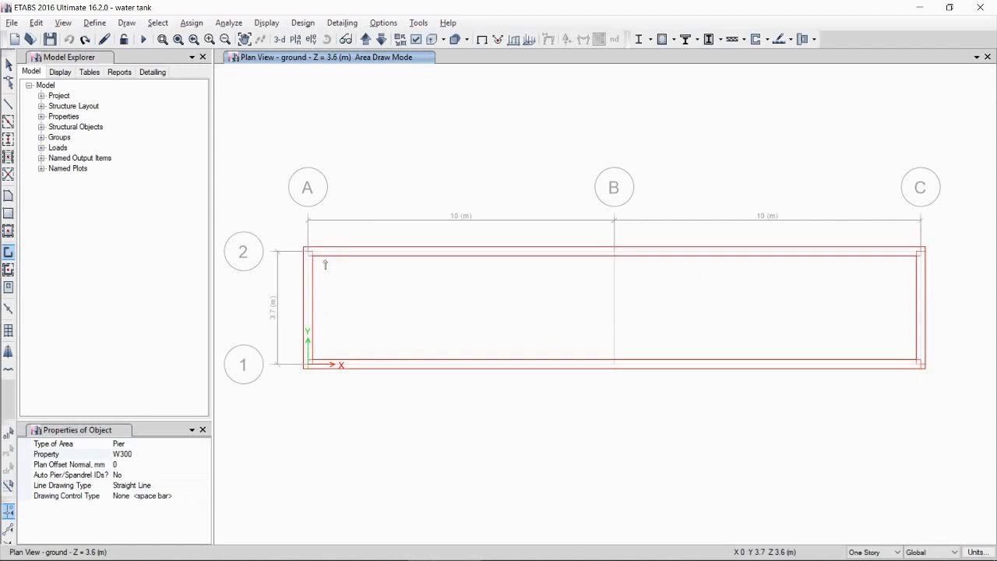
Step: Draw a W300 partition wall along grid B between grids 2 and 1
left_click(614, 251)
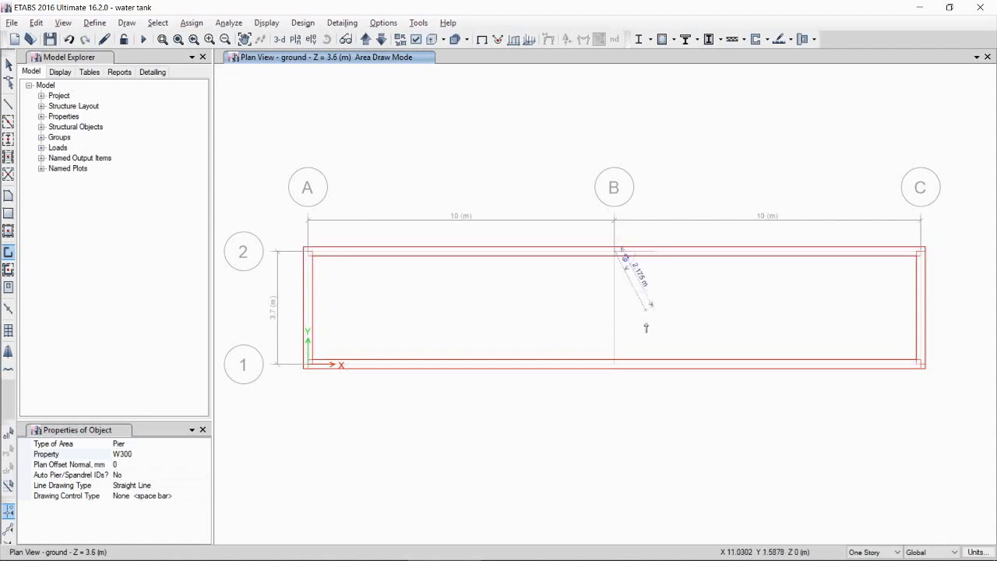
left_click(615, 365)
right_click(690, 421)
middle_click_drag(695, 329, 690, 332)
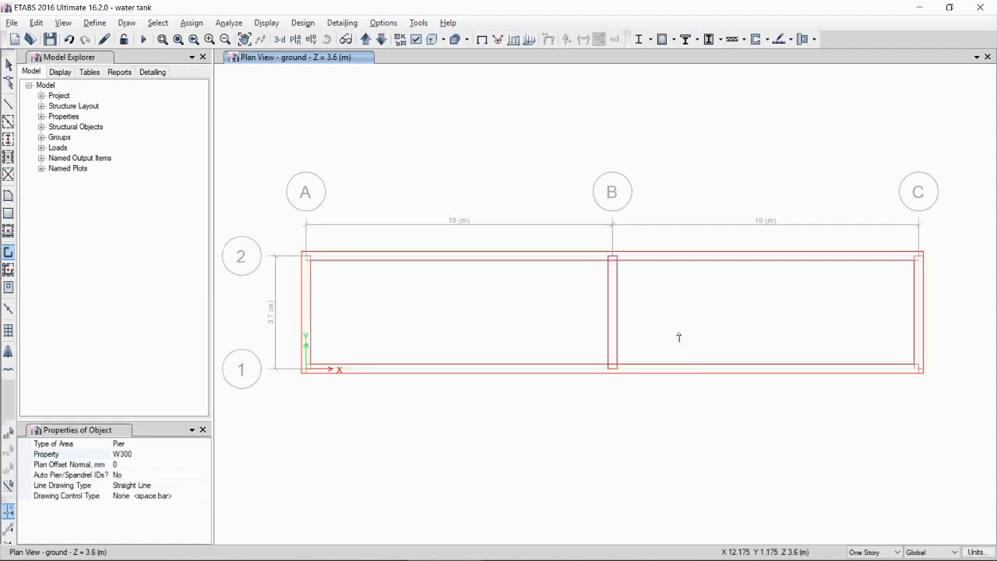
Step: Draw an S200 slab covering the whole tank area between grids A–C and 1–2
left_click(9, 197)
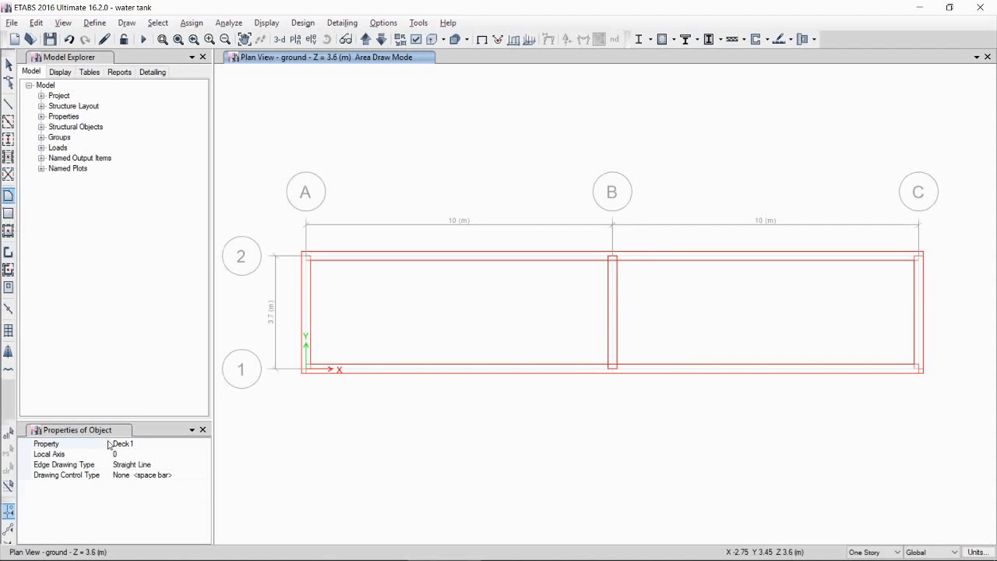
left_click(165, 446)
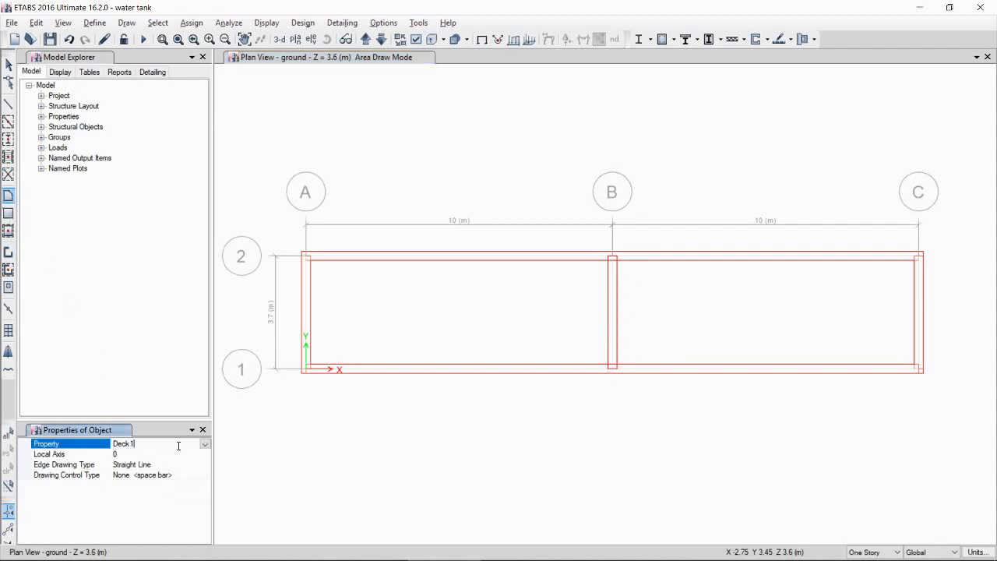
left_click(204, 444)
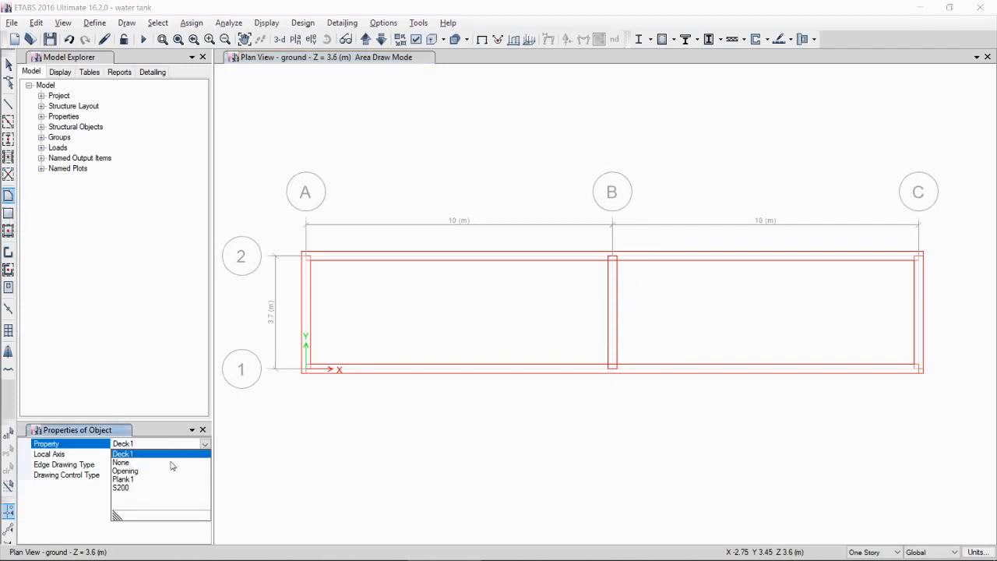
left_click(124, 487)
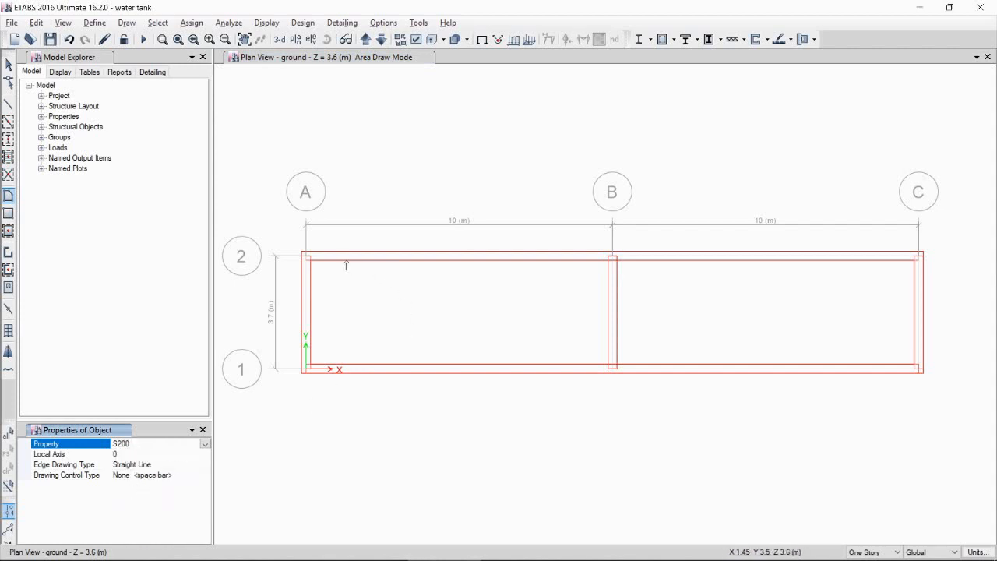
left_click(305, 257)
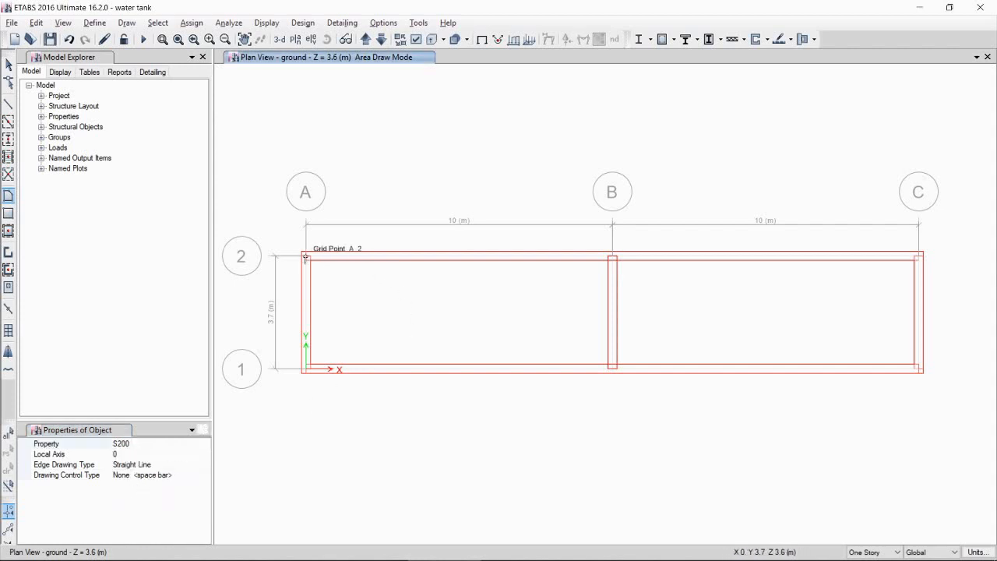
left_click(305, 369)
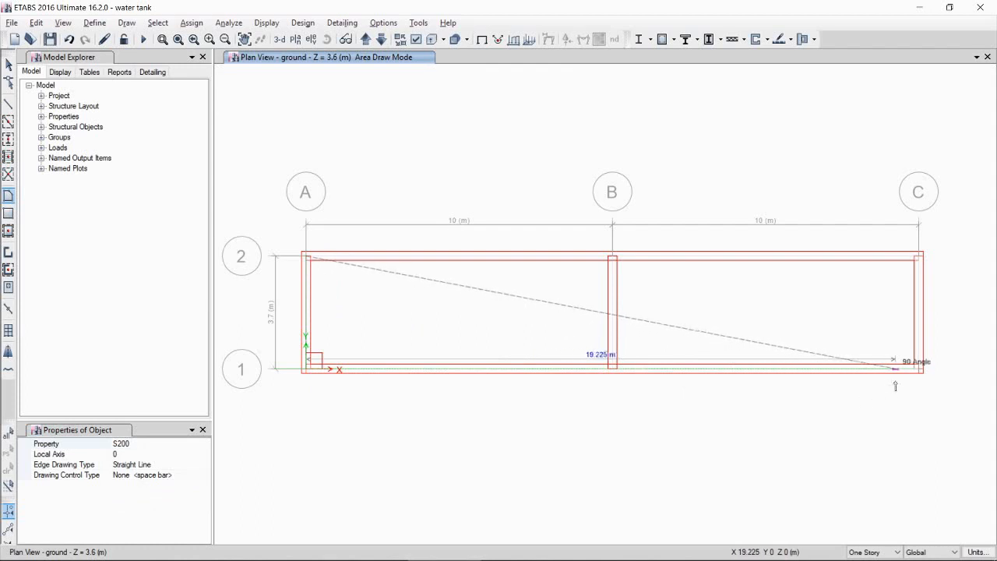
left_click(918, 369)
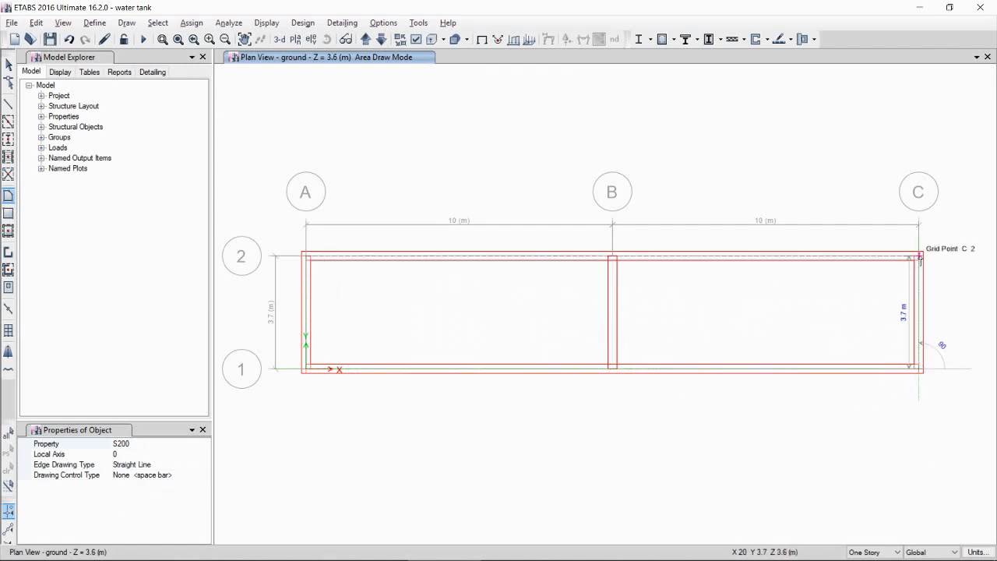
left_click(917, 257)
key("Return")
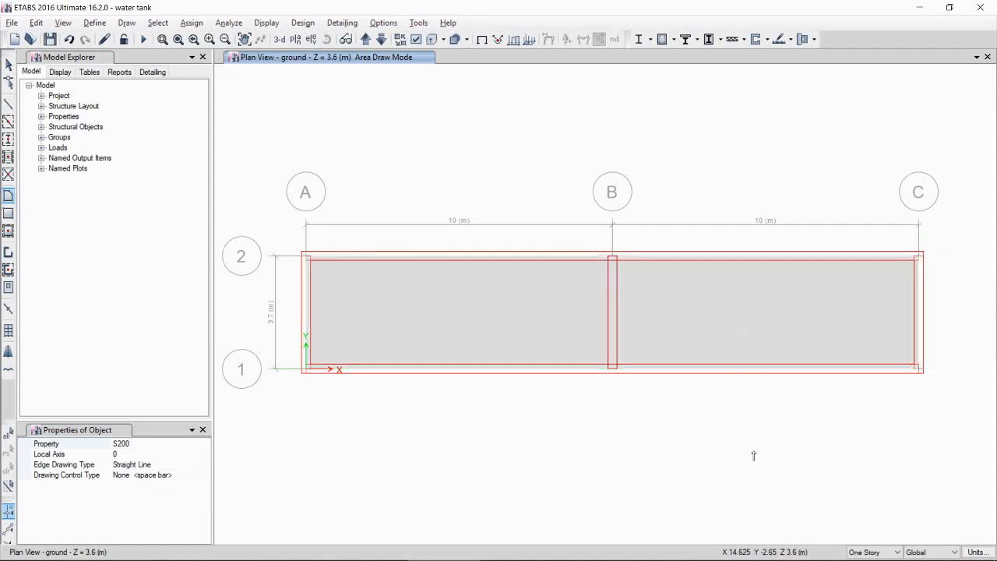
key("Escape")
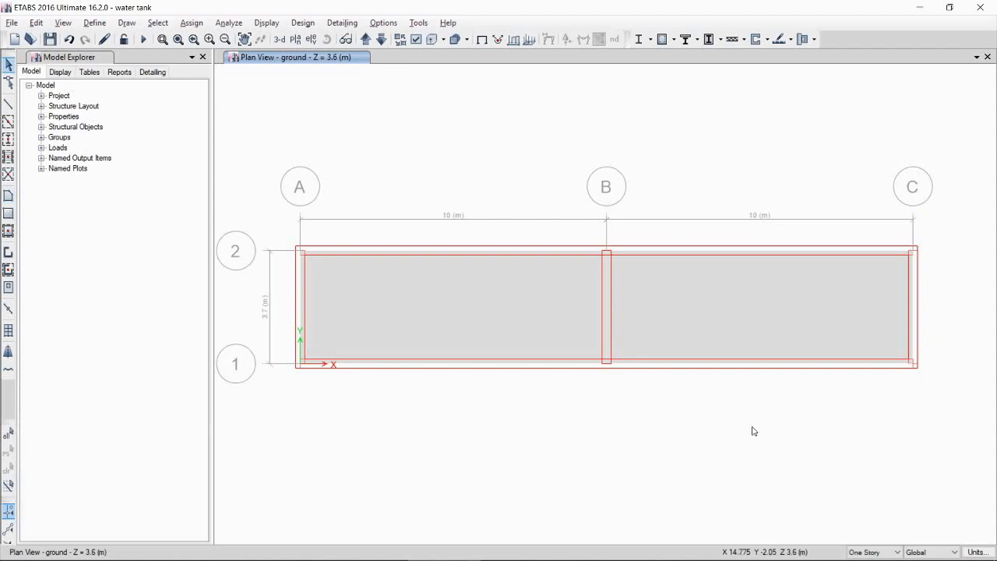
Step: Switch to the Base plan and assign fixed restraints to all six base joints
middle_click_drag(728, 392, 728, 400)
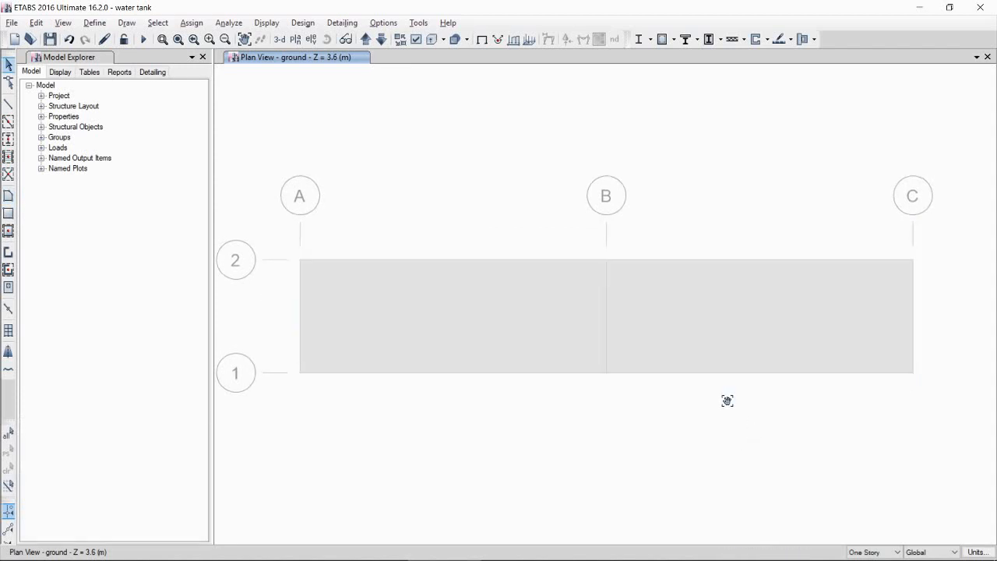
left_click(295, 40)
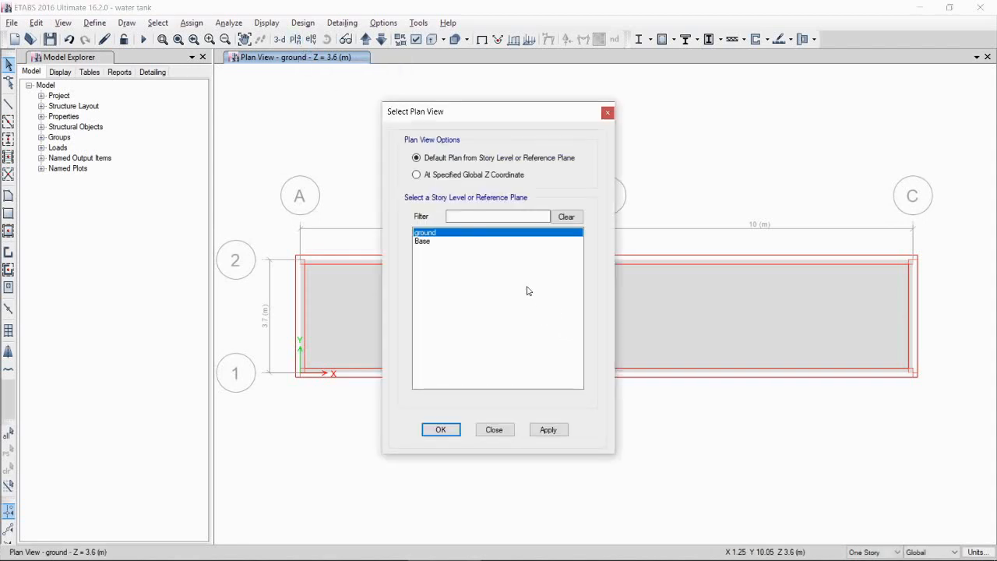
left_click(426, 243)
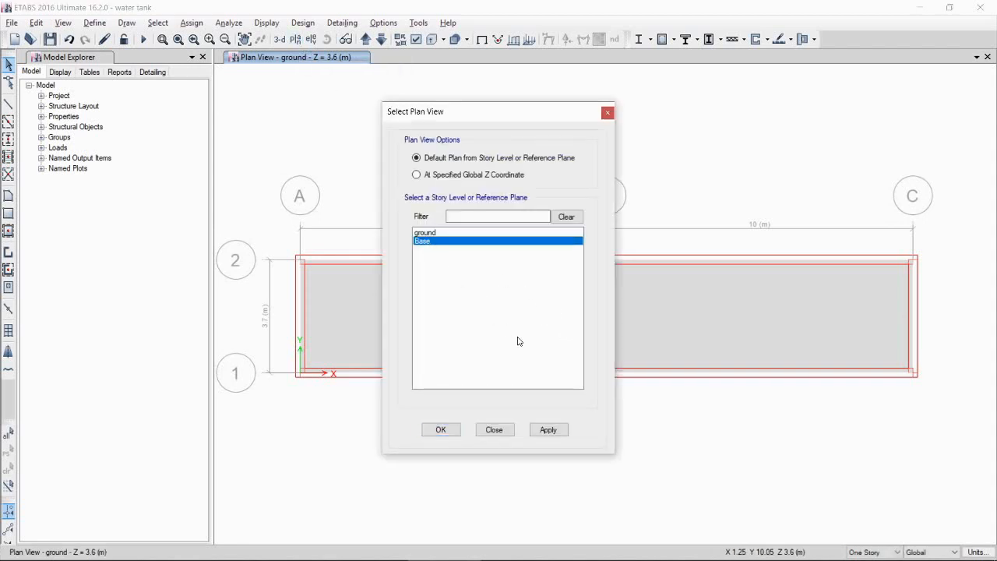
left_click(548, 430)
left_click(440, 429)
scroll(454, 297, "down", 3)
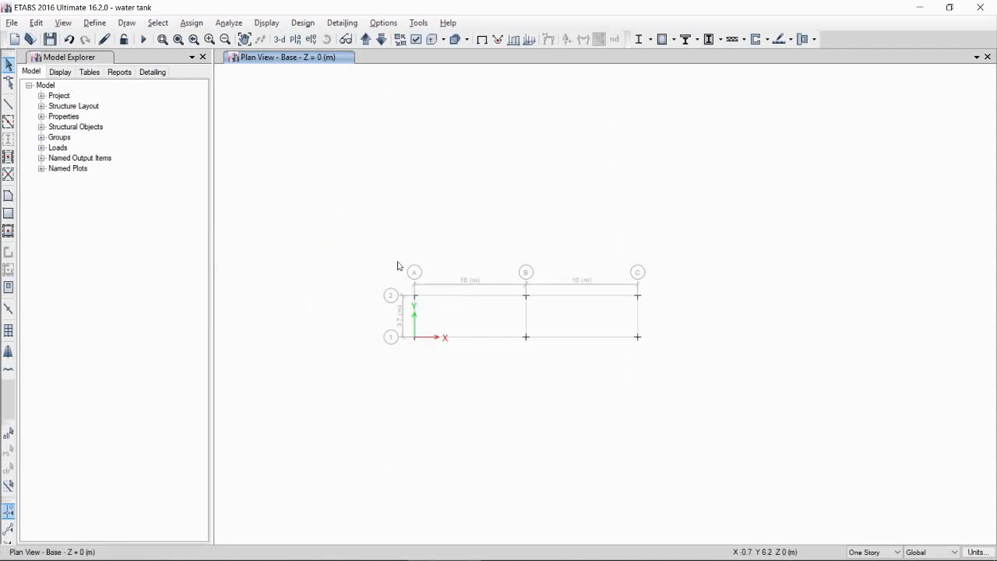
left_click_drag(306, 200, 793, 412)
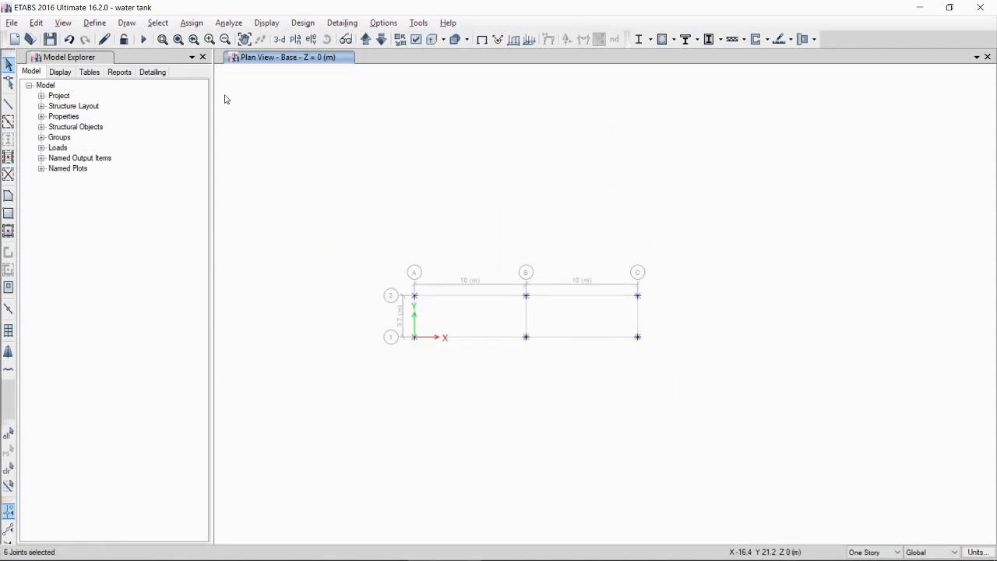
left_click(191, 22)
mouse_move(218, 38)
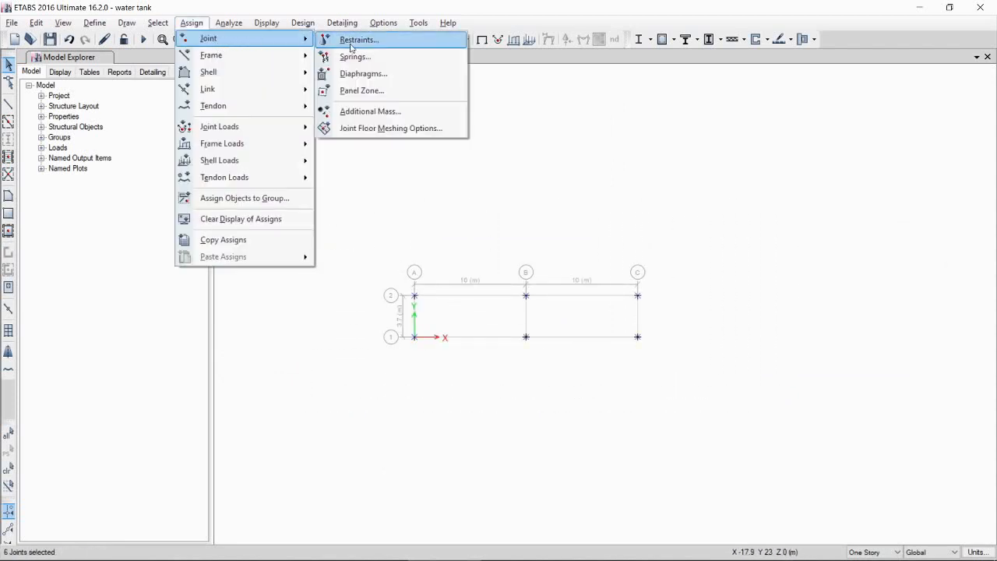
left_click(357, 40)
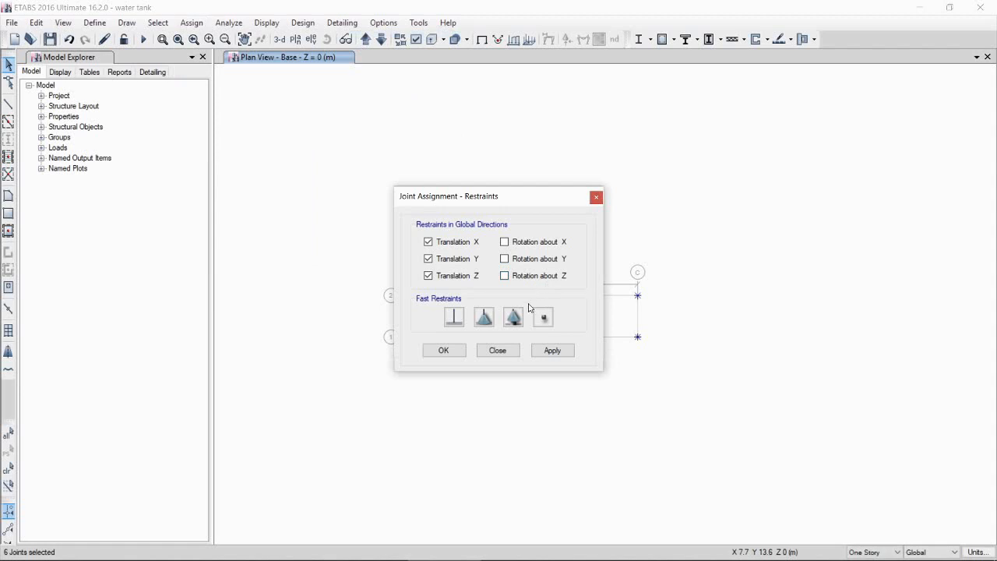
left_click(454, 319)
left_click(444, 350)
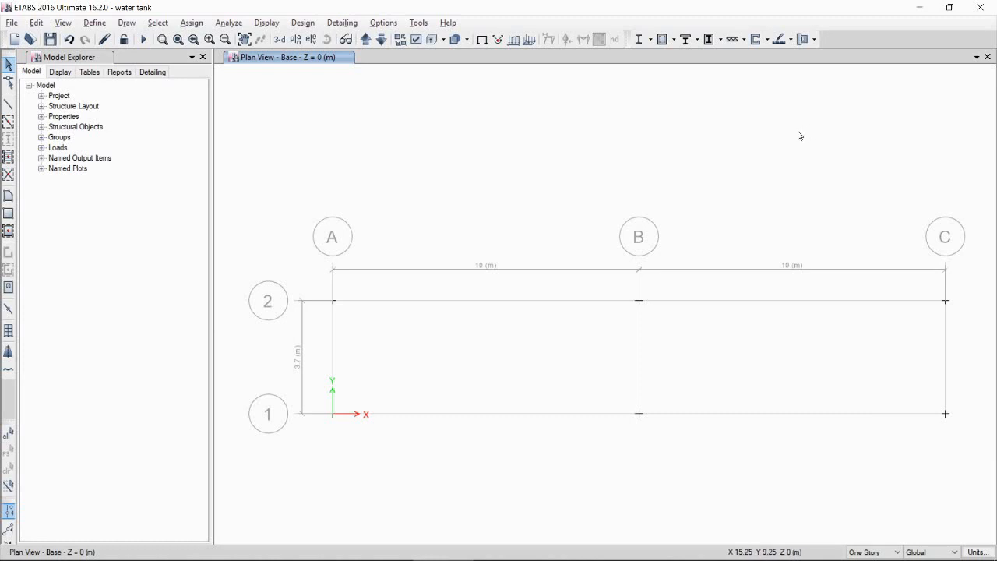
Step: In 3D view, select all five walls and assign Auto Rectangular Mesh with an approximate maximum mesh size of 1.0 m
left_click(285, 42)
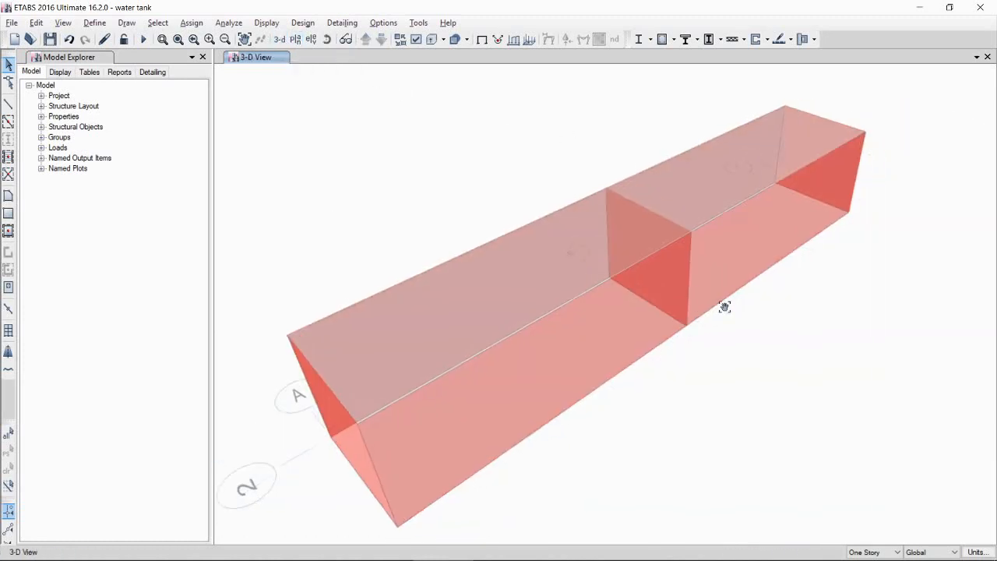
middle_click_drag(748, 297, 723, 304)
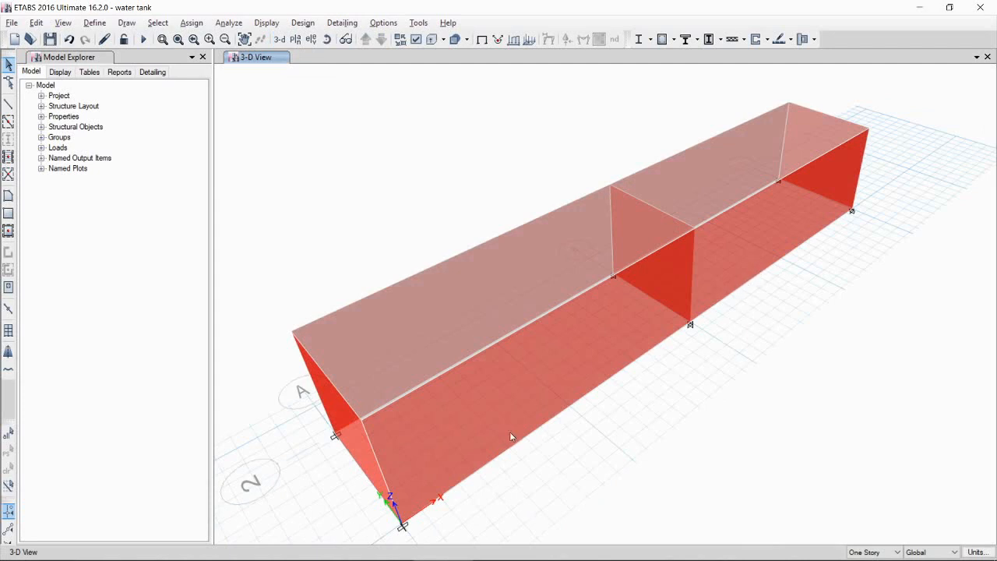
middle_click_drag(510, 436, 428, 345, "shift")
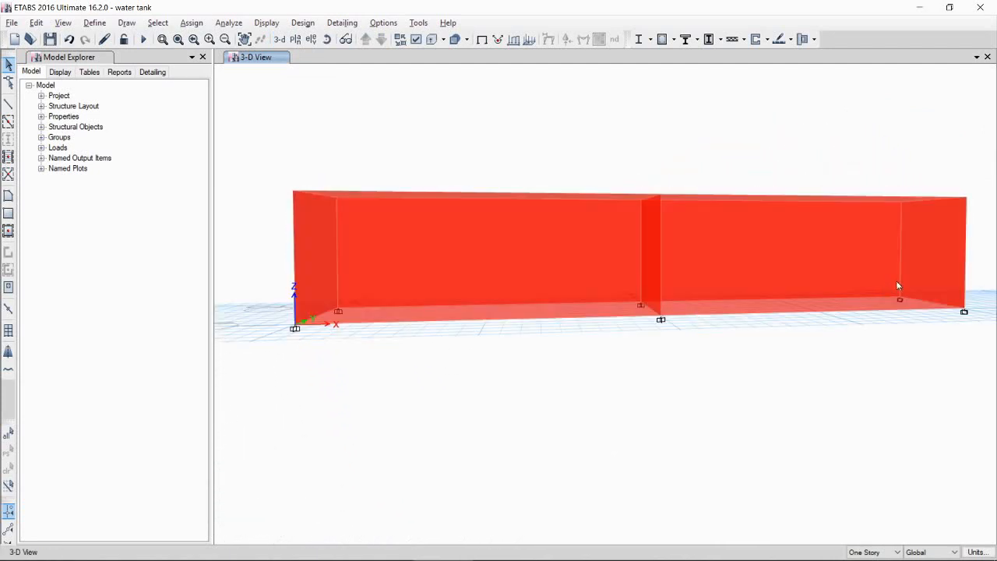
left_click_drag(990, 238, 276, 258)
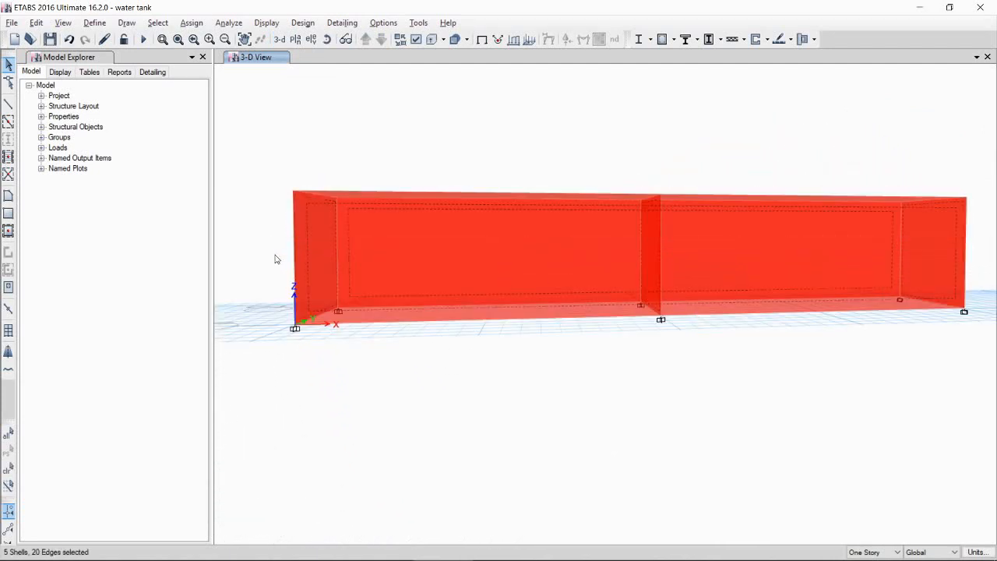
left_click(191, 23)
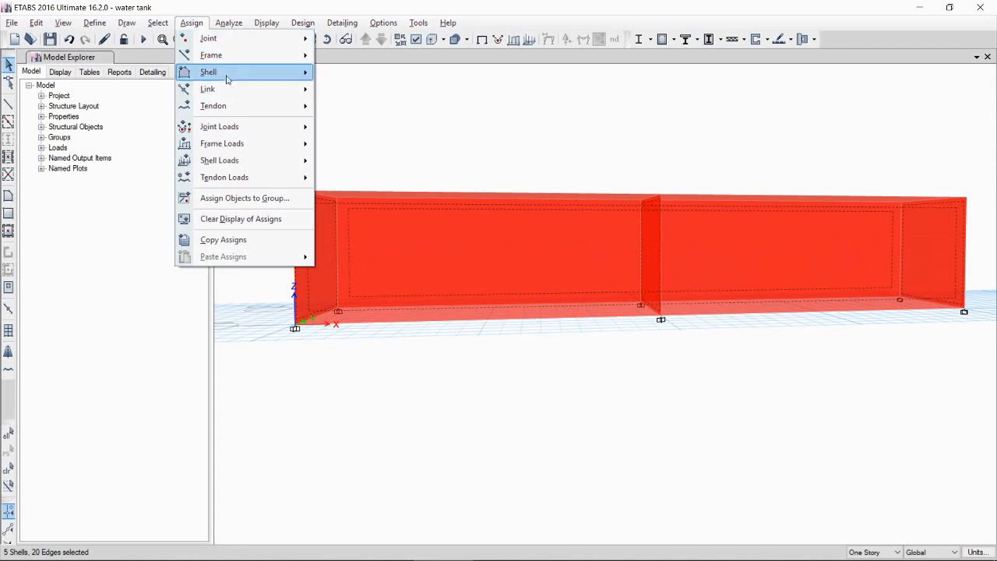
mouse_move(229, 74)
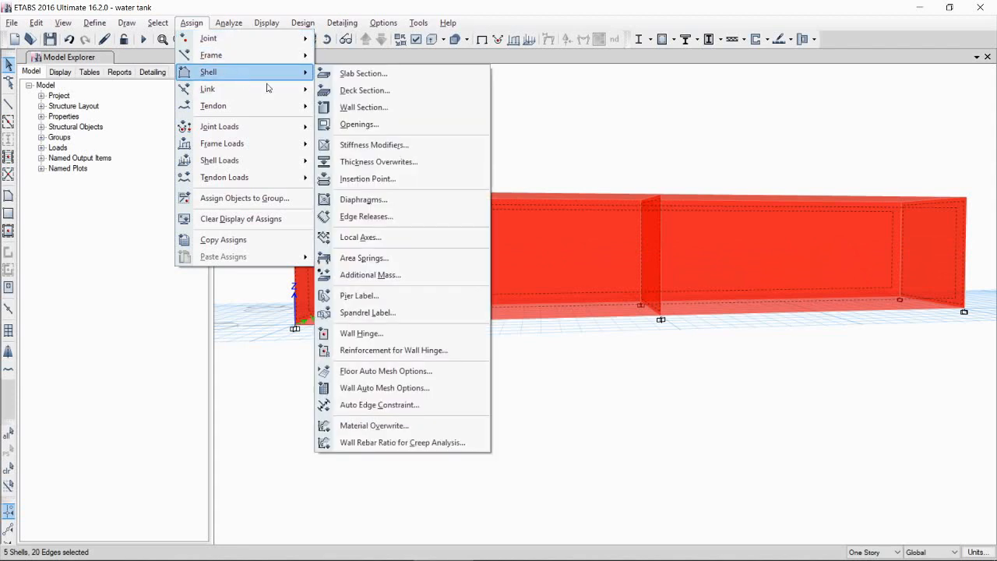
left_click(369, 389)
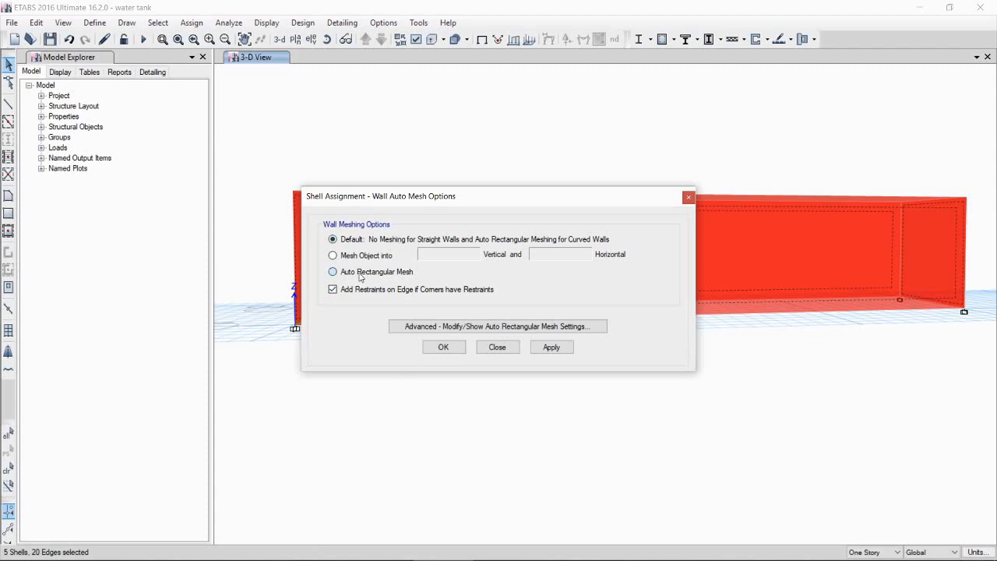
left_click(360, 273)
left_click(427, 327)
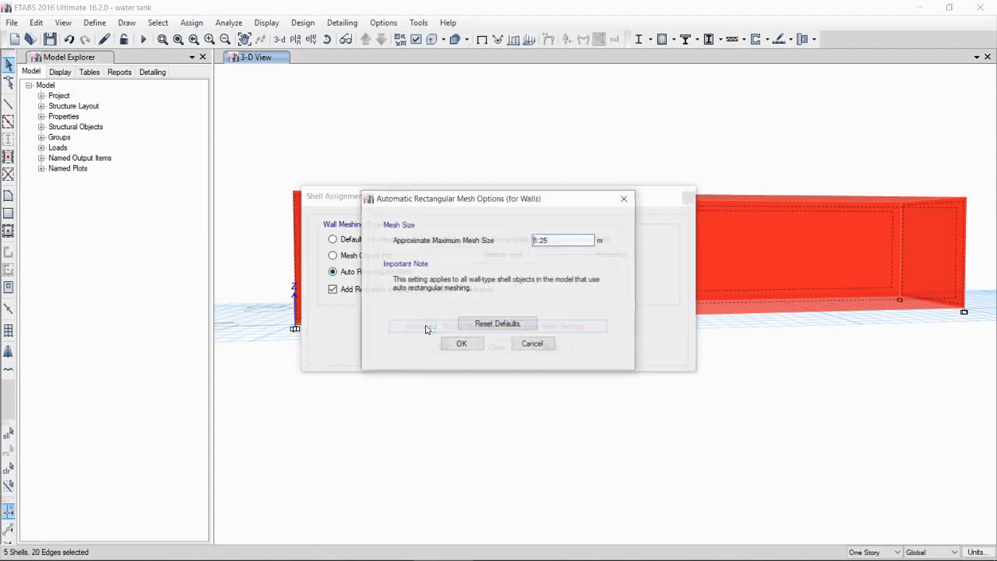
double_click(550, 242)
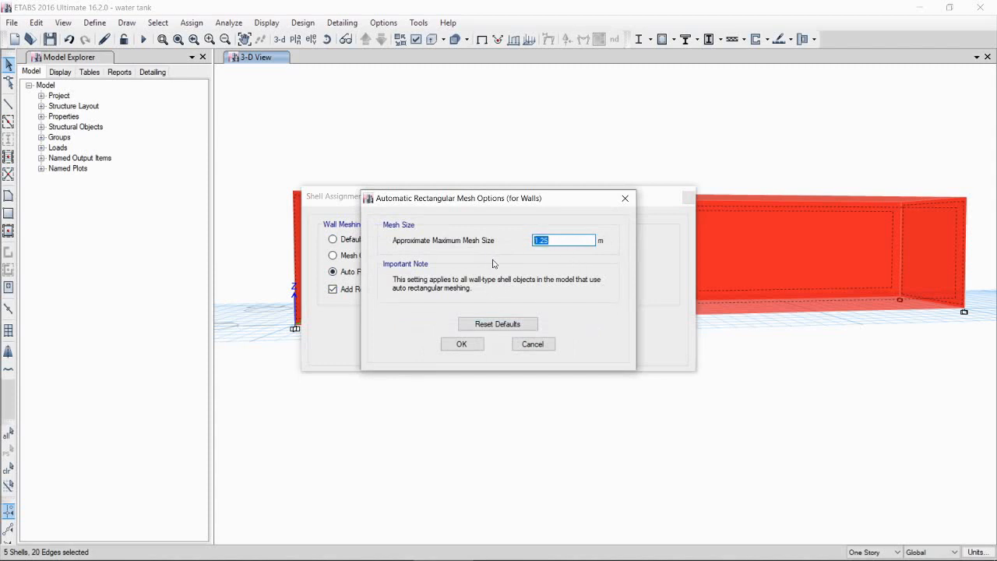
type("1.0")
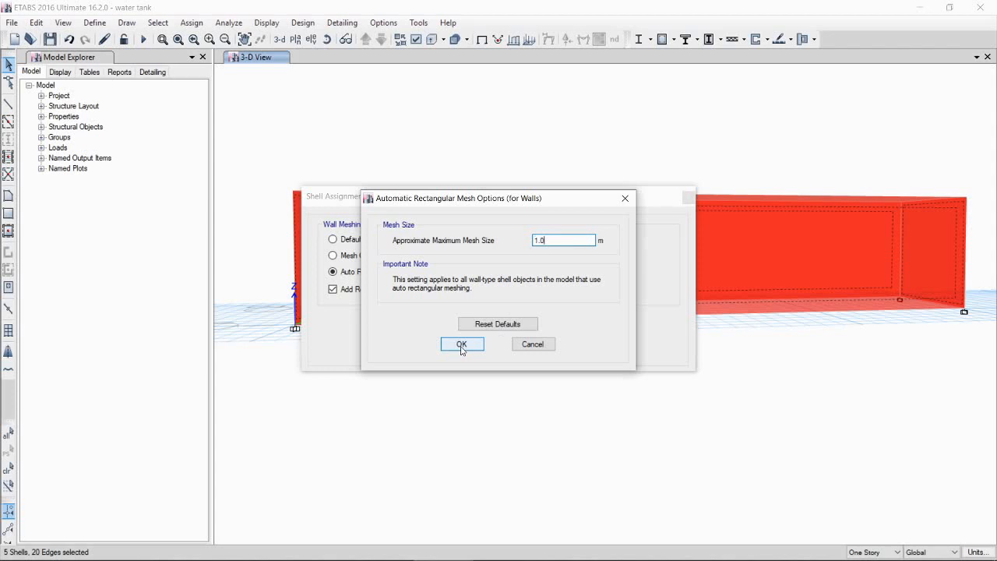
left_click(461, 345)
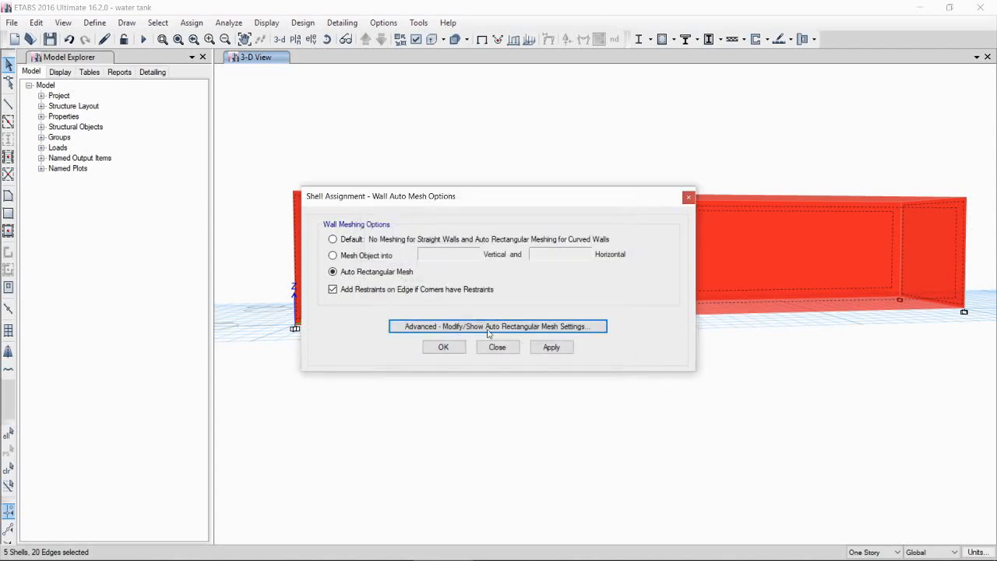
left_click(450, 349)
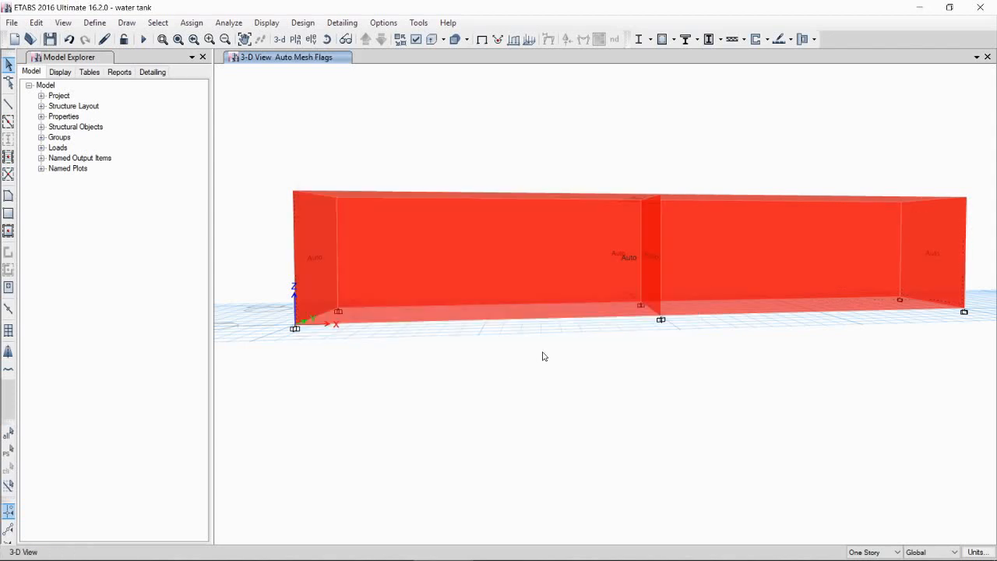
Step: Select the slab and assign Auto Cookie Cut floor meshing, adding further mesh to a maximum element size of 1000 mm
middle_click_drag(544, 356, 618, 348, "shift")
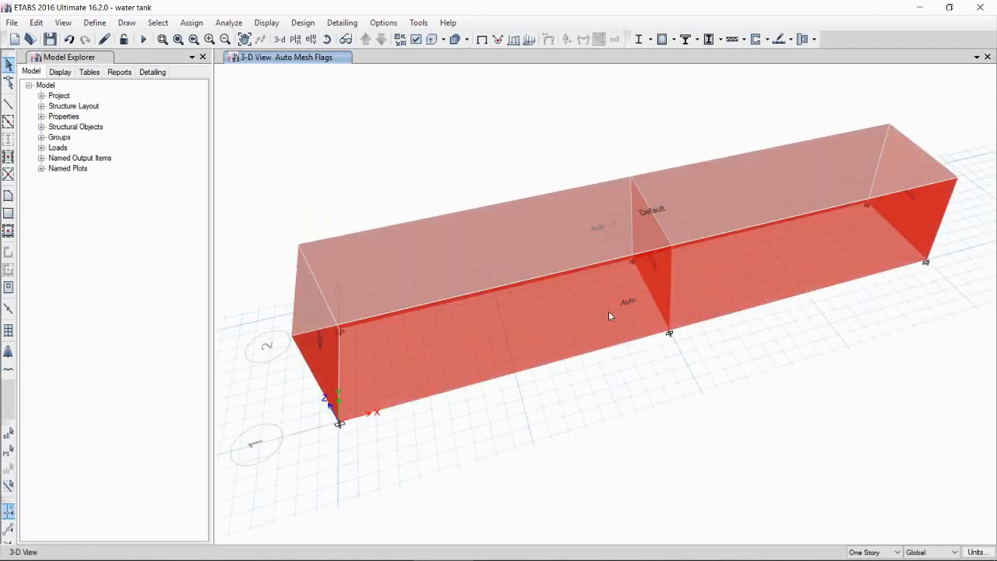
left_click(550, 250)
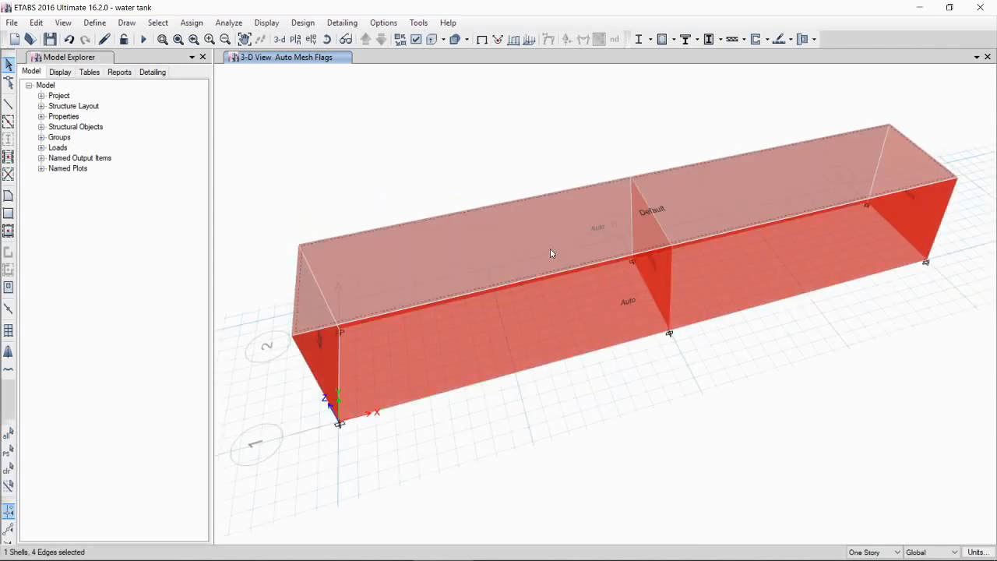
left_click(192, 23)
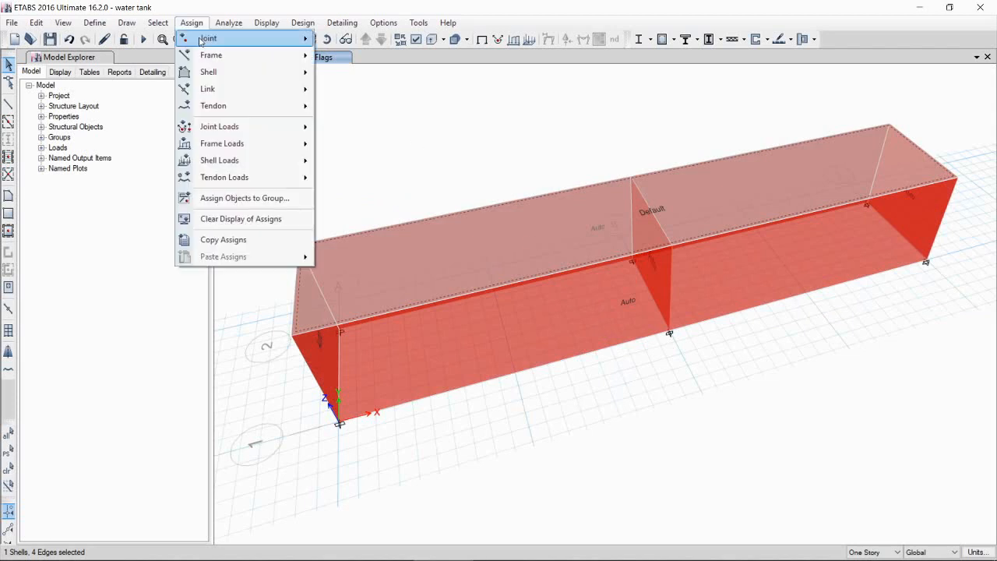
mouse_move(246, 74)
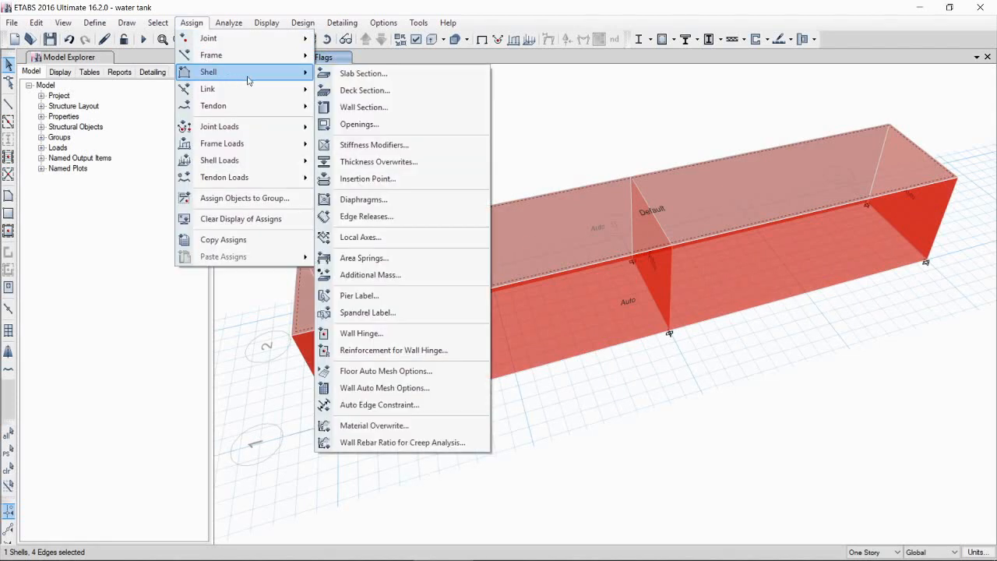
left_click(382, 371)
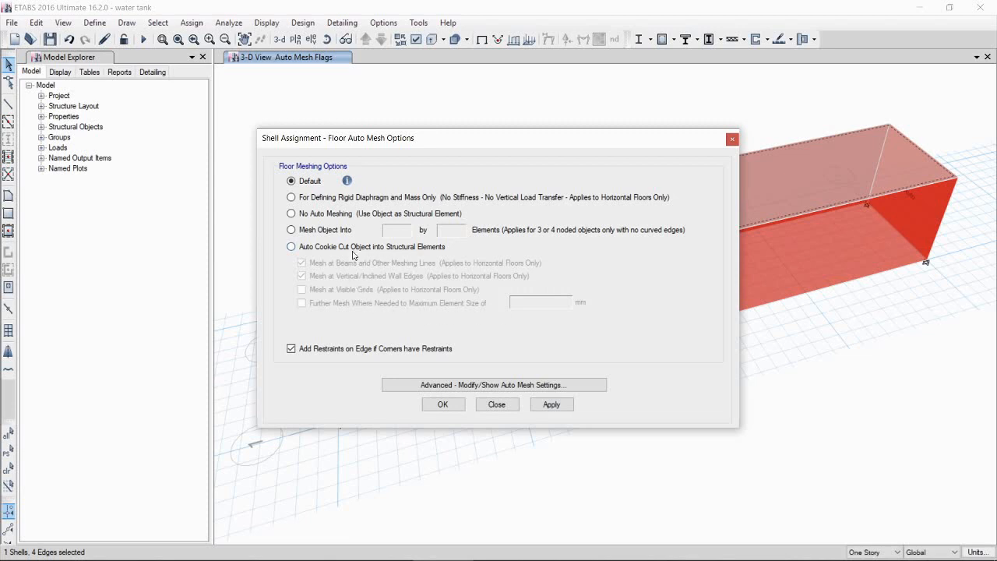
left_click(340, 248)
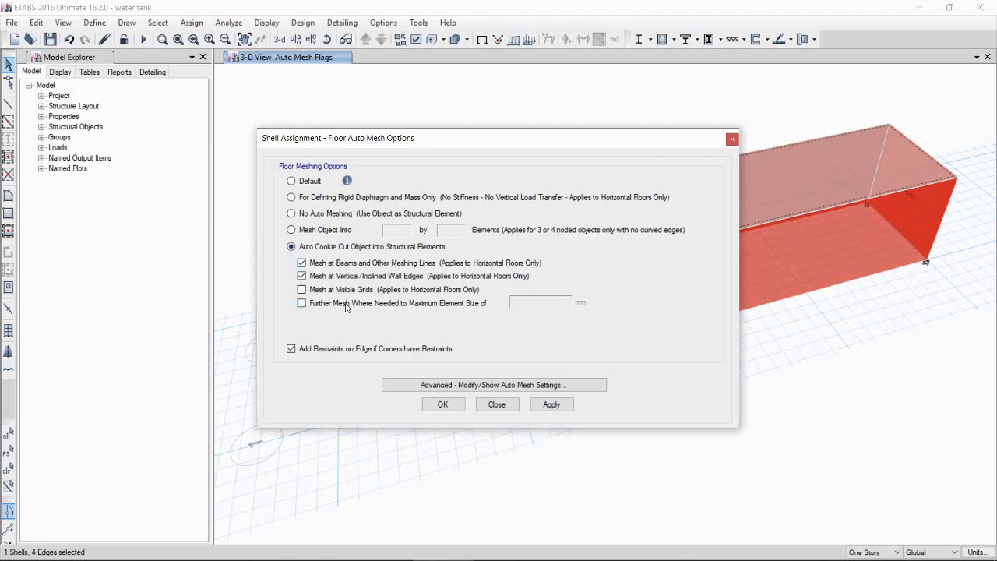
left_click(346, 306)
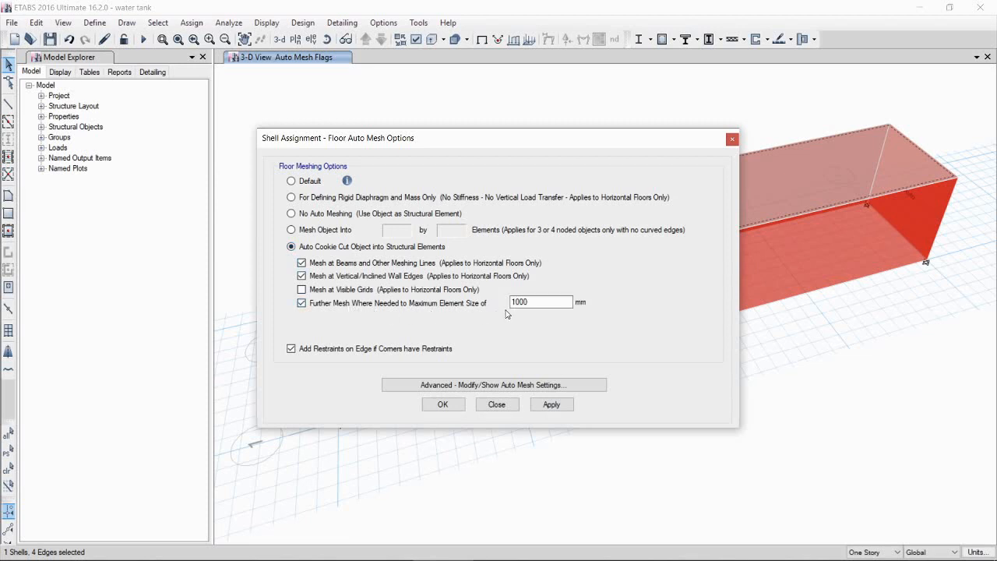
left_click(454, 405)
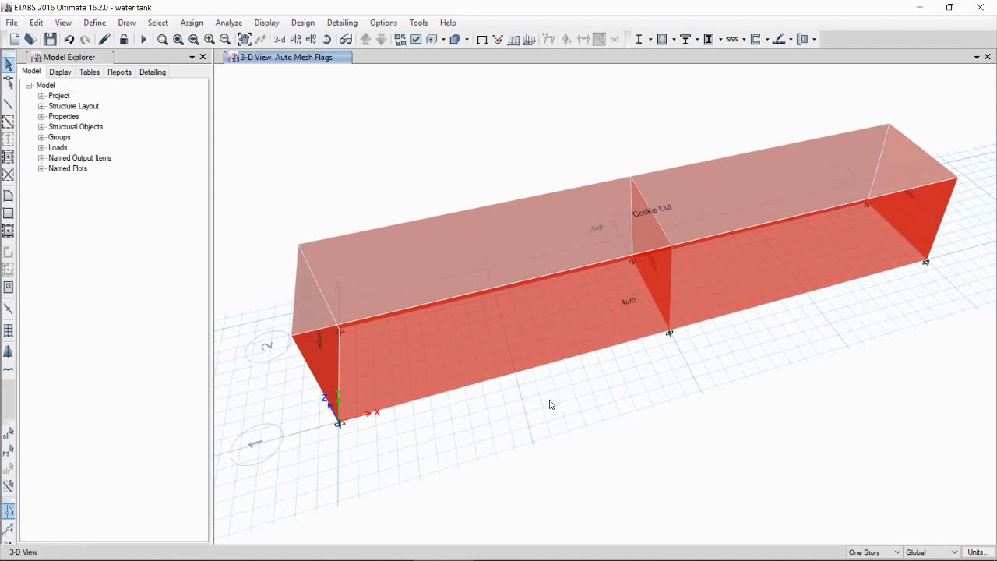
Step: Turn on display of the shell analysis mesh in the 3D view
left_click(417, 39)
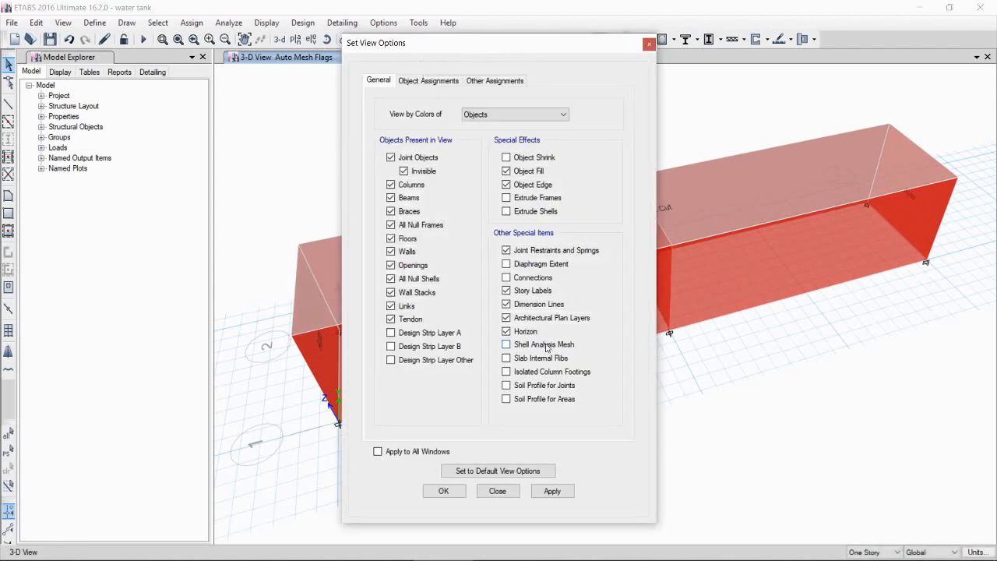
left_click(546, 347)
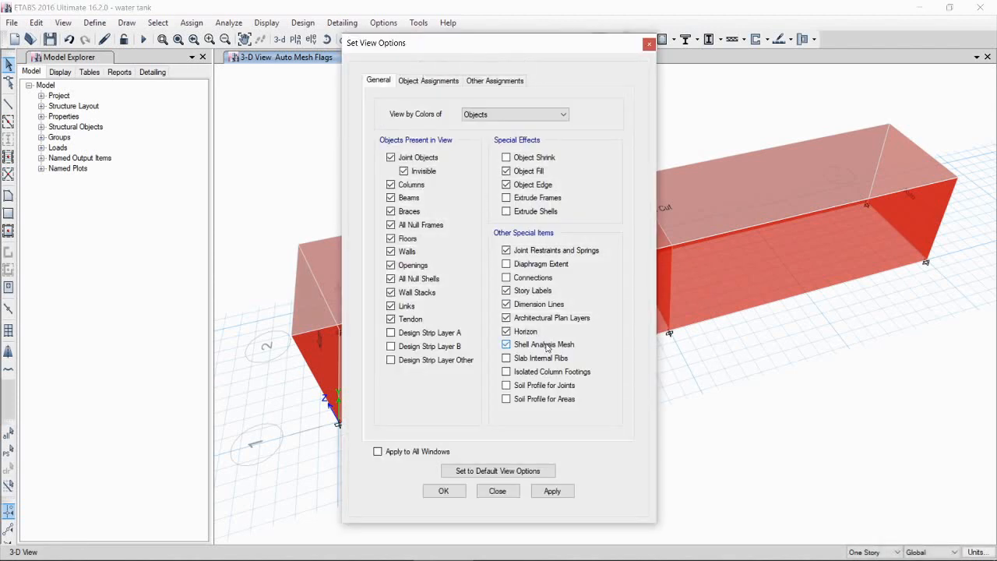
left_click(462, 494)
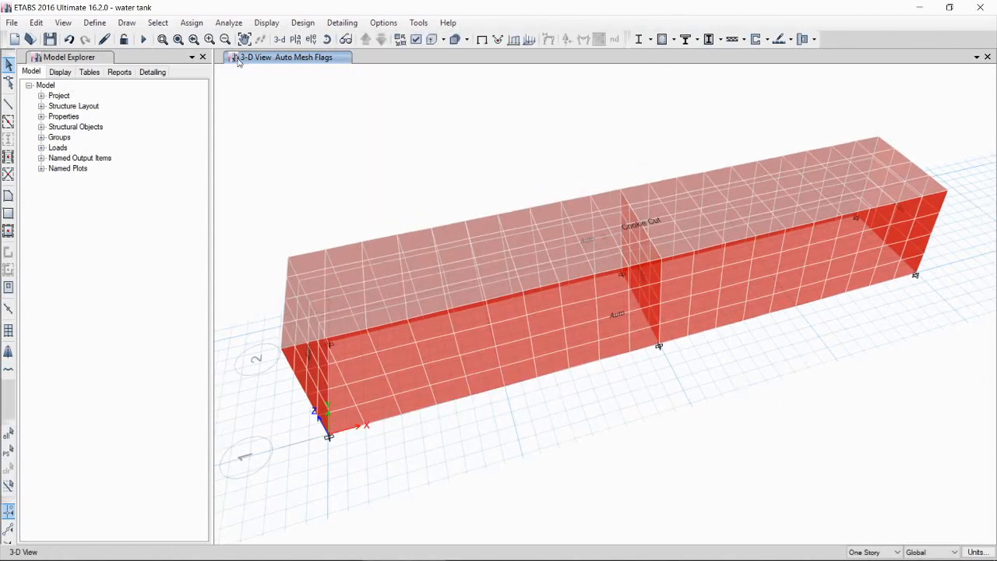
Step: Add a new load pattern named Wh with type Live
left_click(92, 23)
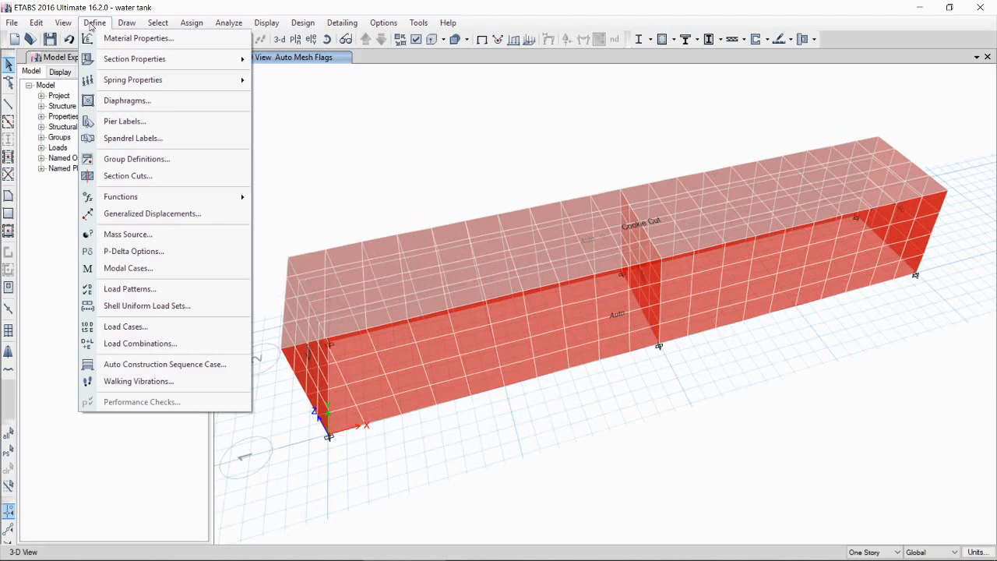
left_click(152, 286)
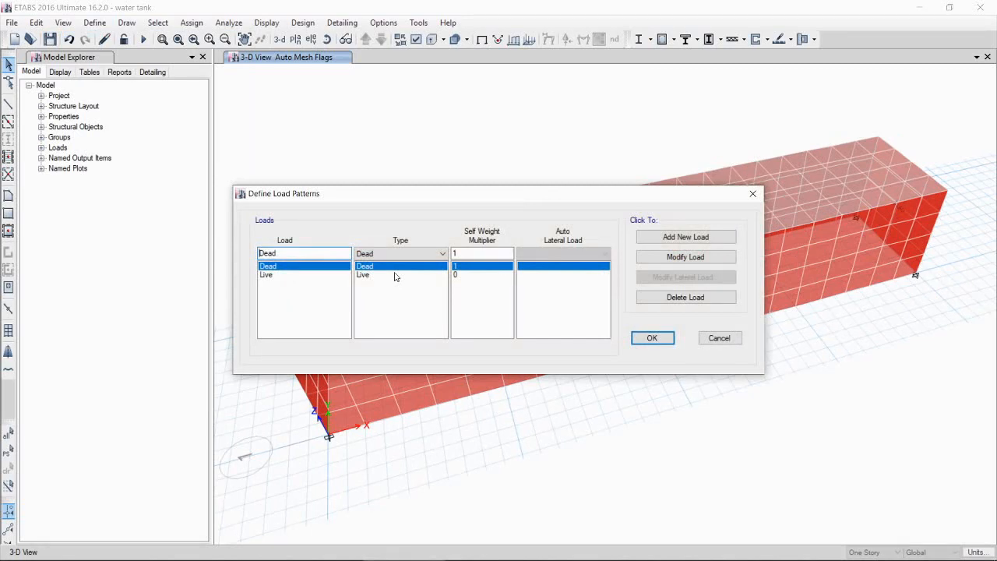
double_click(267, 254)
type("Wh")
left_click(382, 256)
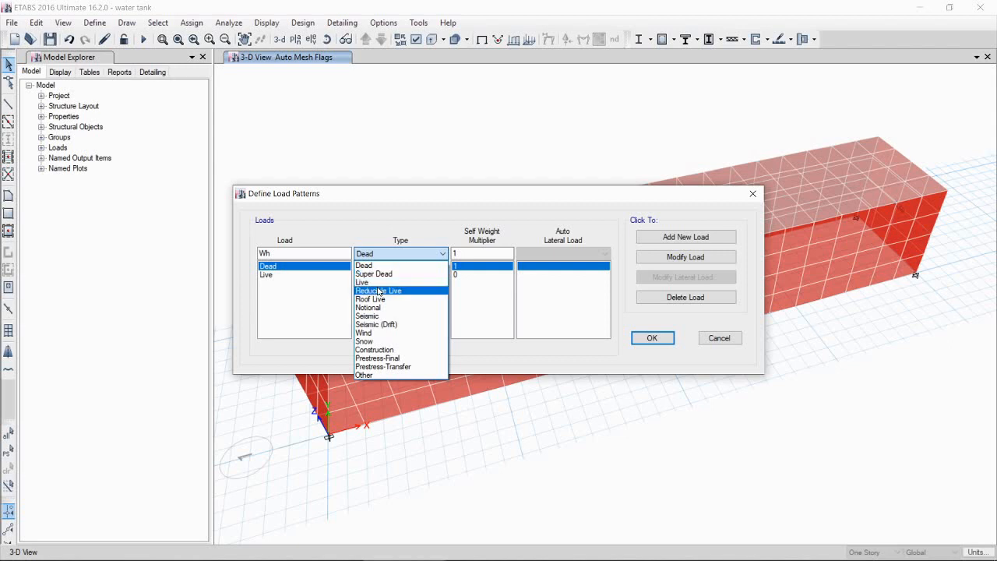
left_click(379, 281)
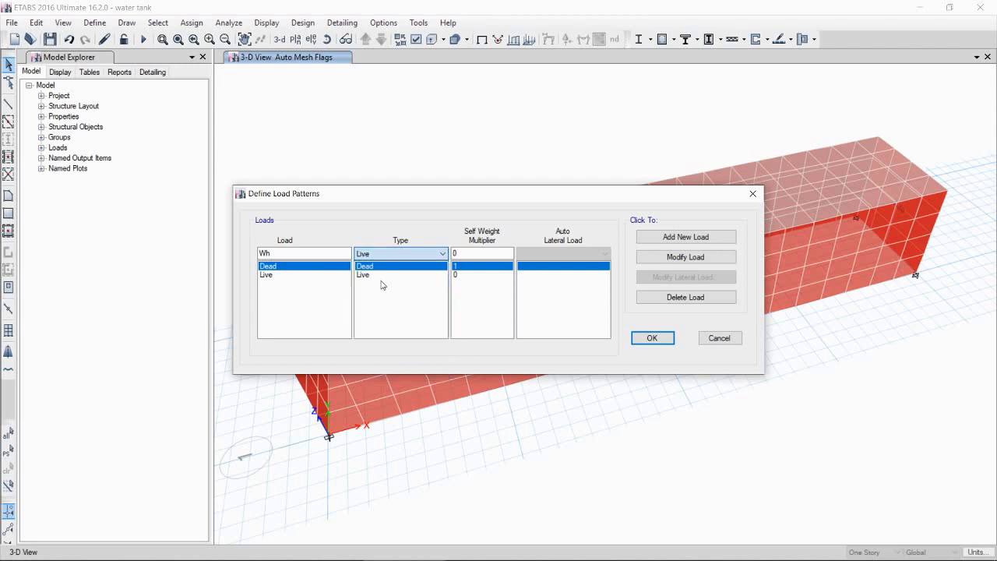
left_click(689, 238)
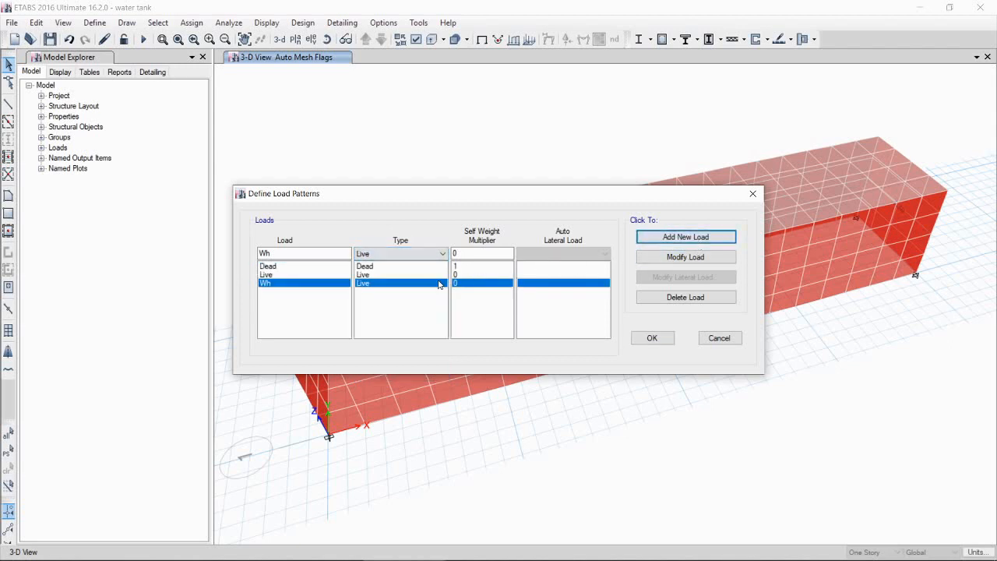
Step: Add another Live load pattern named Eh and accept the load patterns
double_click(281, 255)
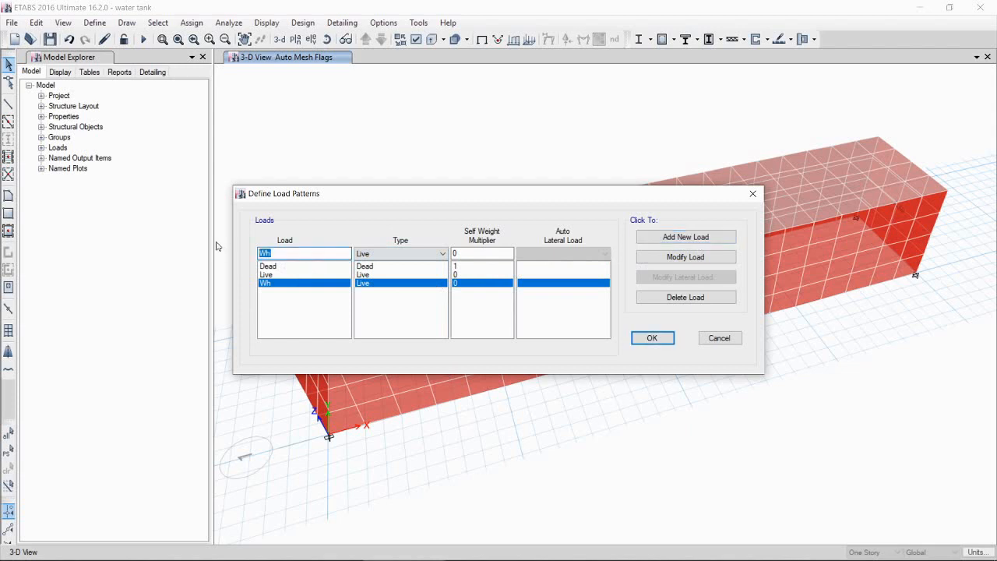
type("Eh")
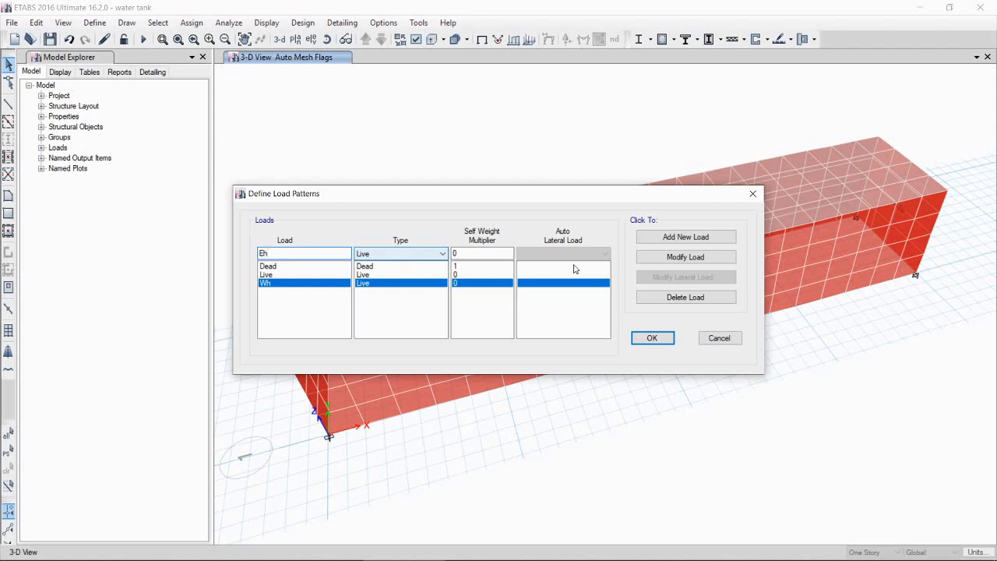
left_click(680, 238)
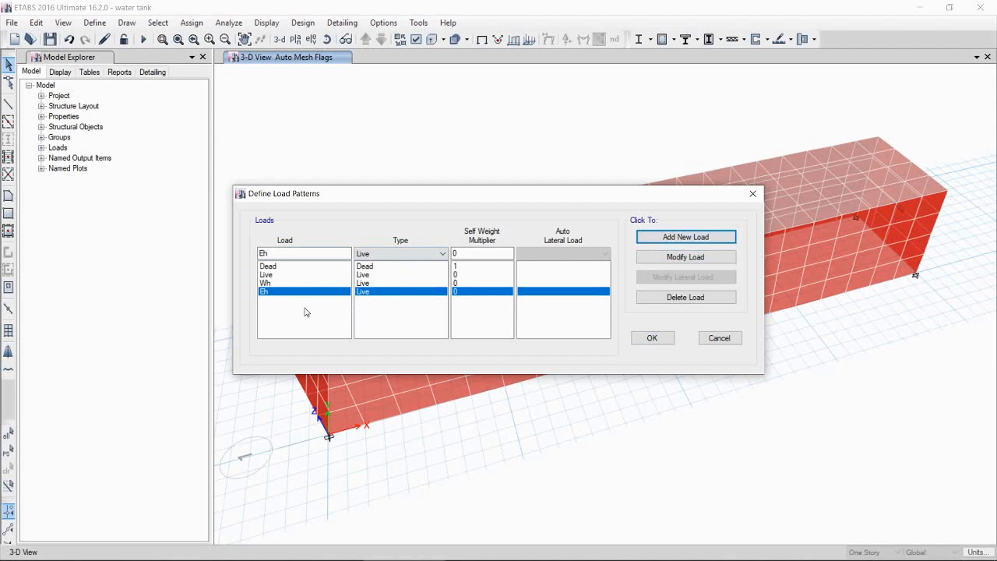
left_click(651, 339)
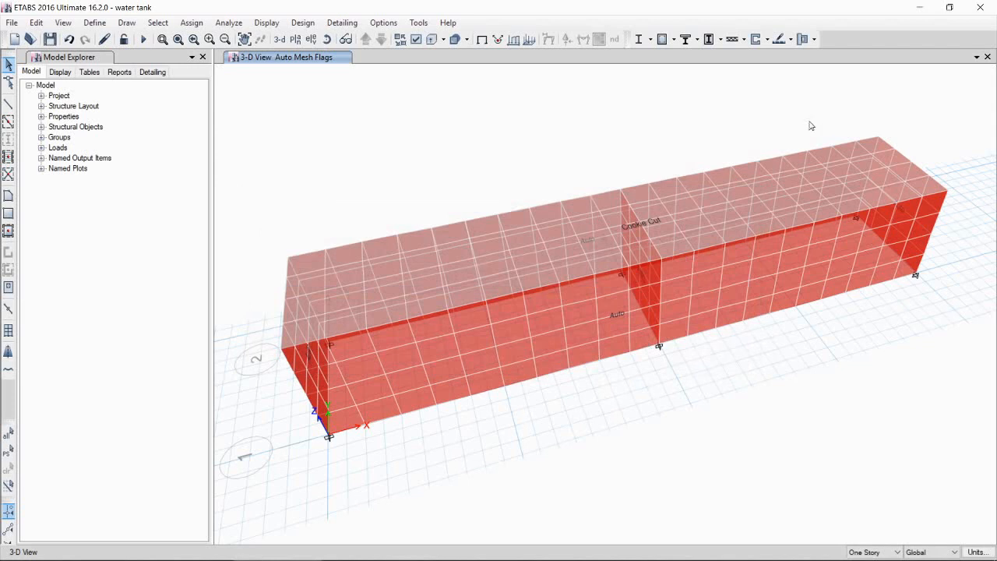
Step: Open the non-uniform shell load assignment dialog for the selected shells
left_click(191, 23)
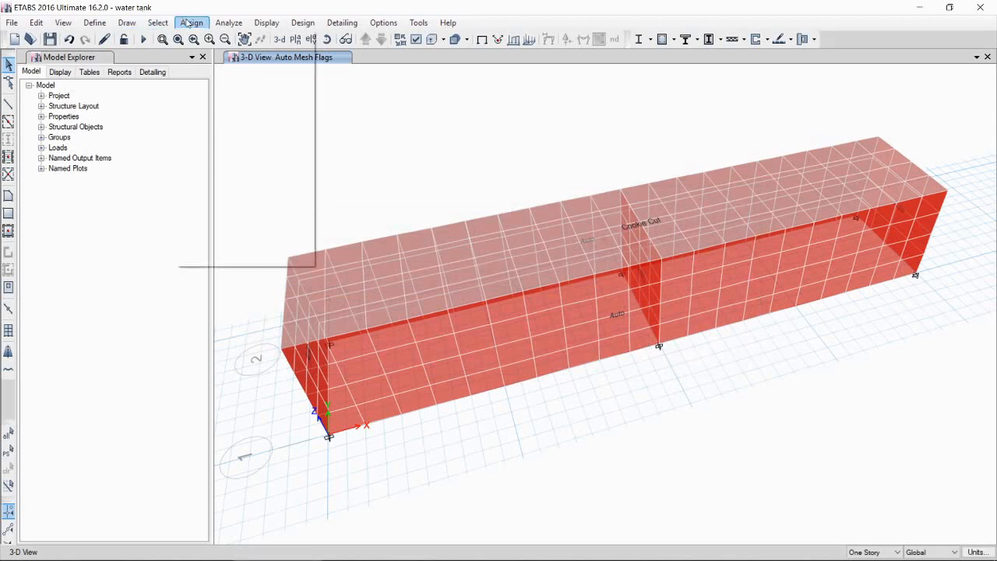
mouse_move(260, 164)
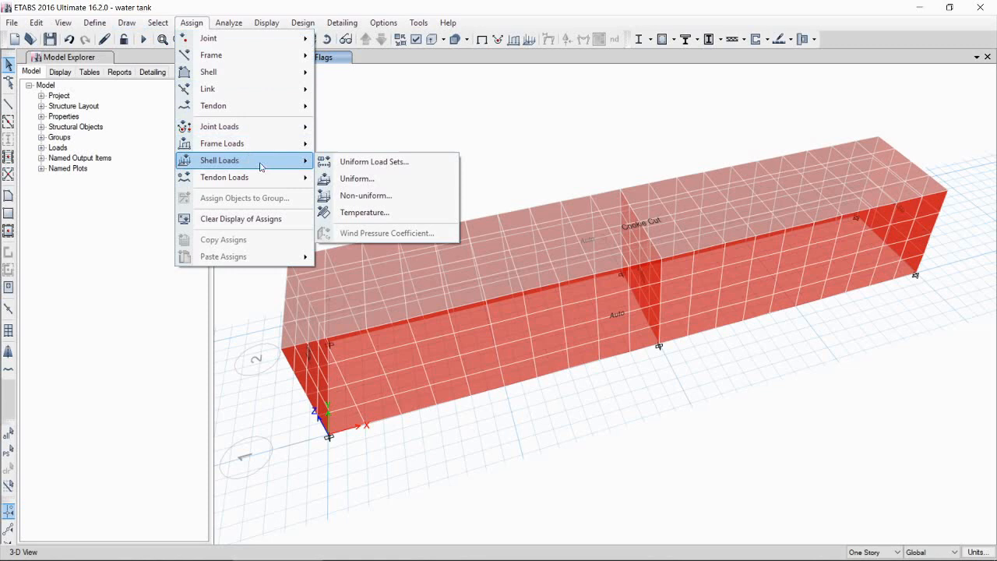
left_click(373, 193)
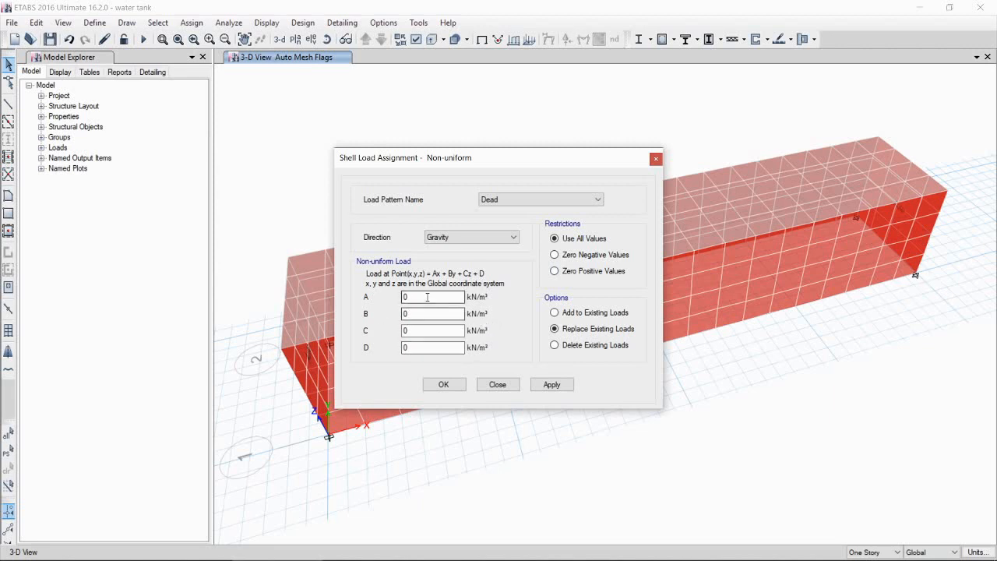
left_click_drag(428, 298, 387, 299)
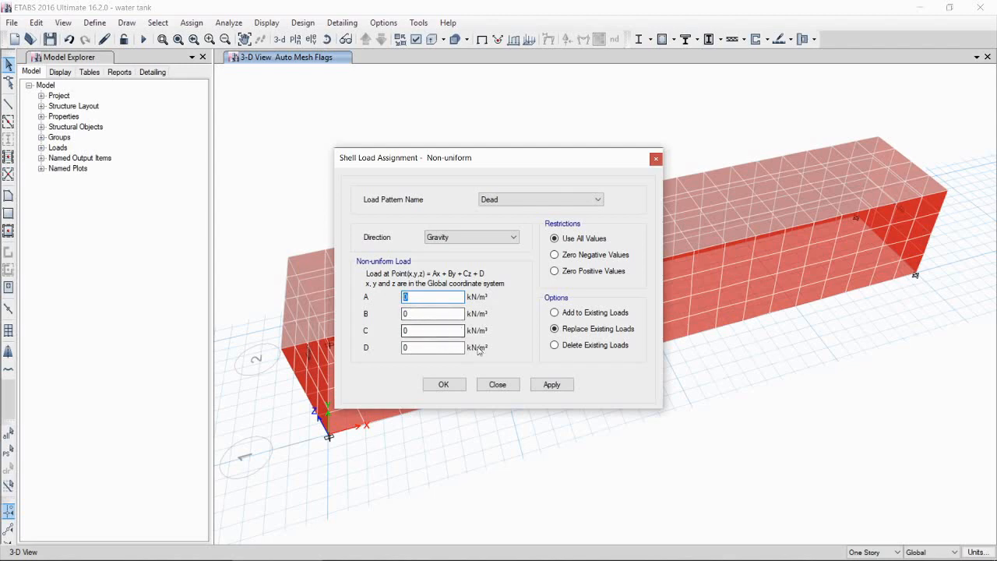
Step: Switch to OneNote and write the general pressure equation P = Ax + By + Cz + D with a coordinate-axes sketch
left_click(720, 557)
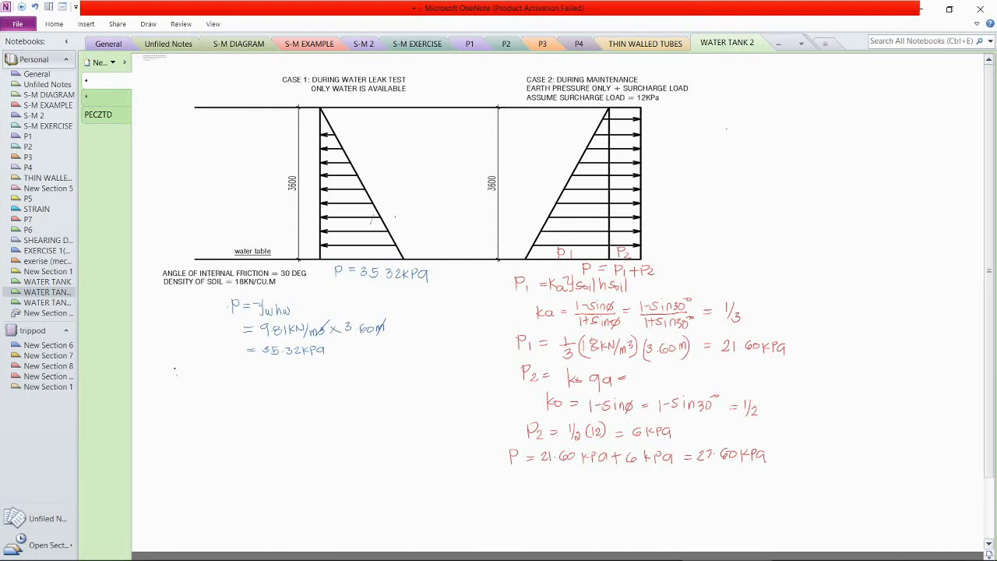
left_click_drag(176, 366, 176, 376)
left_click_drag(186, 374, 247, 382)
left_click_drag(243, 377, 254, 380)
left_click_drag(260, 376, 275, 381)
left_click_drag(270, 376, 282, 383)
left_click_drag(282, 372, 283, 384)
left_click(150, 25)
left_click(402, 69)
left_click_drag(189, 304, 215, 360)
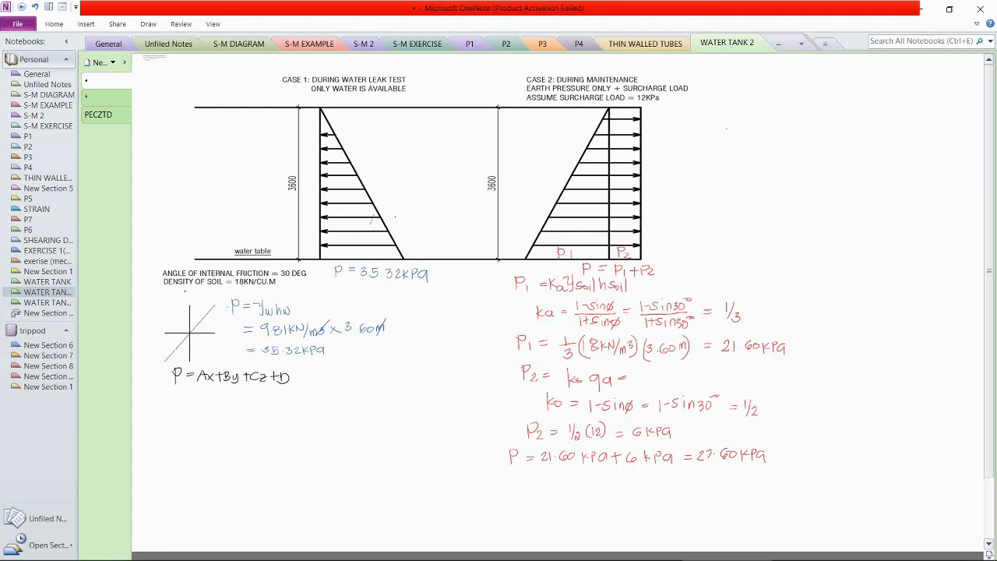
left_click_drag(183, 292, 189, 298)
mouse_move(202, 336)
left_mouse_down()
mouse_move(211, 345)
mouse_move(208, 322)
left_mouse_up()
Step: Label the sketch axes z, y and x, strike out Ax + By, and write the reduced equation P = Cz + D
left_click(342, 202)
key("ctrl")
key("ctrl")
left_click_drag(197, 386, 249, 366)
left_click_drag(191, 397, 245, 403)
left_click_drag(241, 398, 241, 406)
left_click_drag(248, 398, 247, 407)
left_click_drag(248, 398, 248, 407)
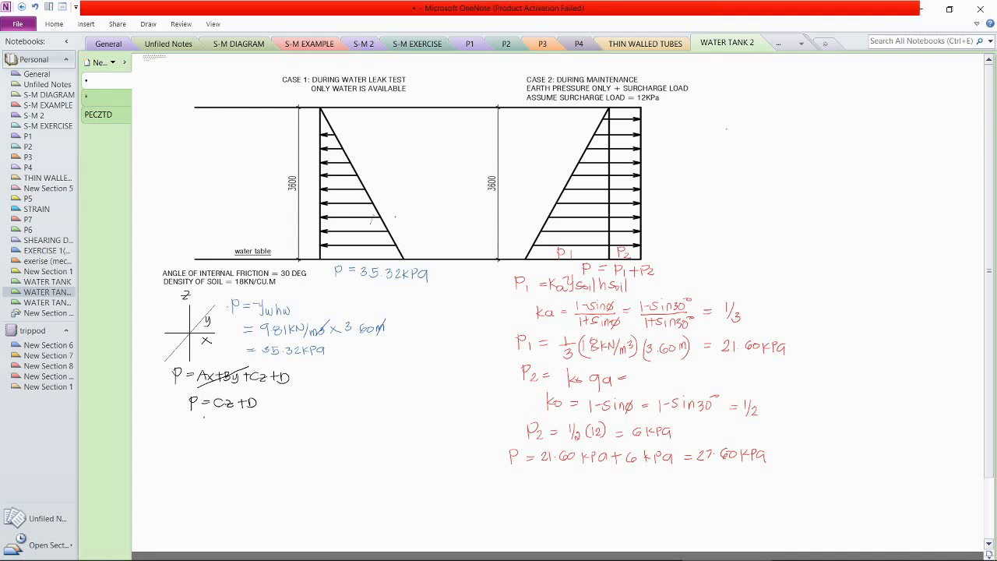
Step: For the water case, substitute z = 0 to write D = 35.32 and begin the substitution at z = 3.6
left_click_drag(186, 416, 257, 412)
left_click_drag(158, 436, 195, 432)
left_click_drag(189, 446, 189, 455)
mouse_move(216, 447)
left_mouse_down()
mouse_move(218, 456)
mouse_move(278, 443)
mouse_move(282, 451)
left_mouse_up()
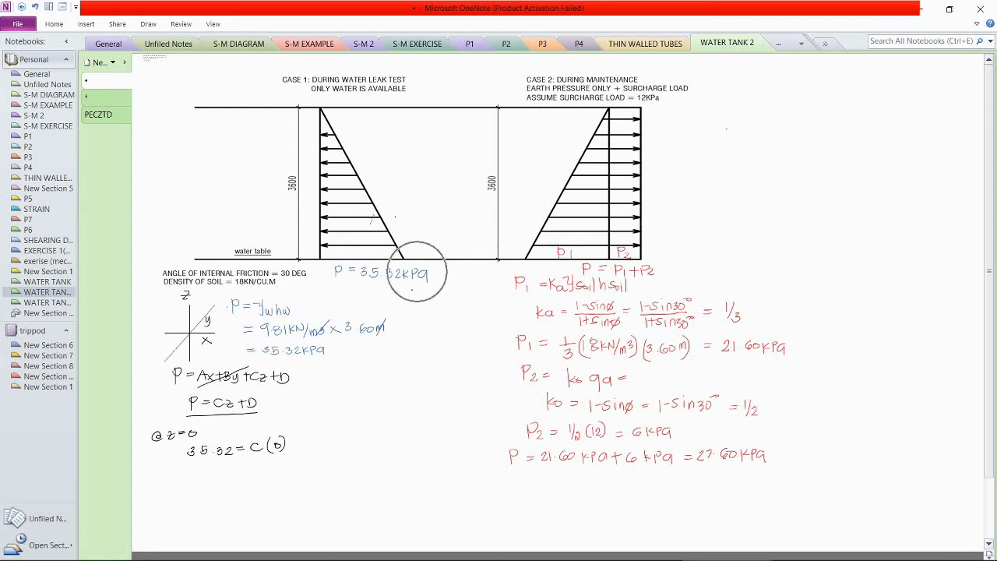
mouse_move(291, 441)
left_mouse_down()
mouse_move(291, 454)
mouse_move(296, 446)
left_mouse_up()
mouse_move(299, 440)
left_mouse_down()
mouse_move(299, 452)
mouse_move(257, 464)
left_mouse_up()
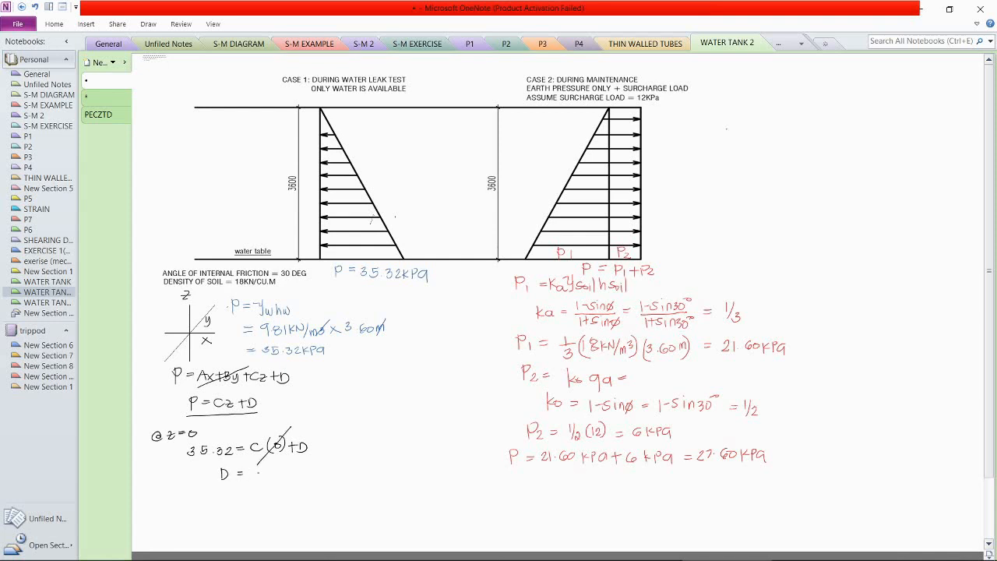
mouse_move(247, 470)
left_mouse_down()
mouse_move(246, 478)
mouse_move(289, 479)
left_mouse_up()
left_click_drag(157, 489, 214, 496)
left_click_drag(213, 507, 281, 517)
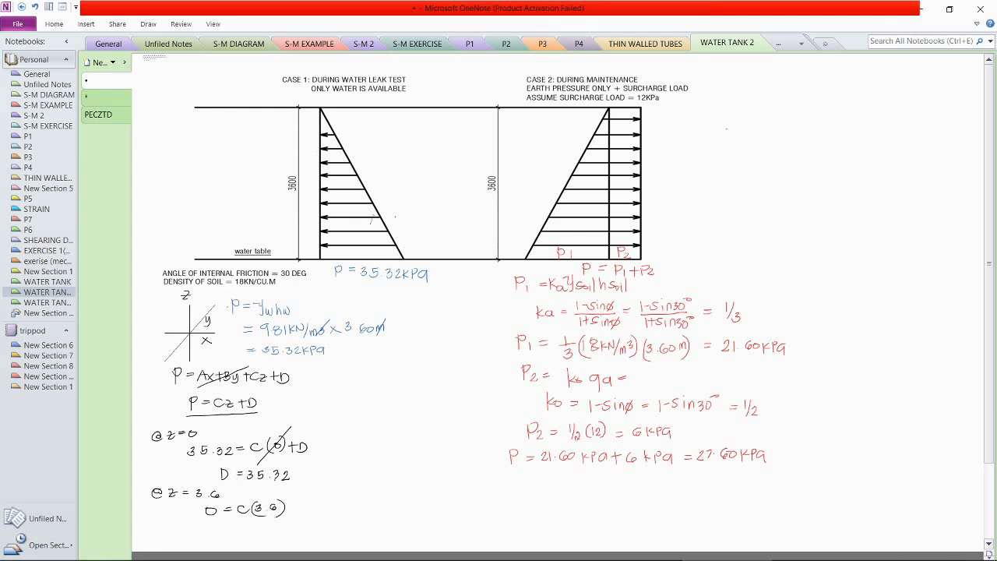
Step: Complete the z = 3.6 substitution to write C = -35.32/3.6 = -9.81 and tick both results
mouse_move(294, 502)
left_mouse_down()
mouse_move(295, 514)
mouse_move(304, 512)
left_mouse_up()
left_click_drag(223, 525, 223, 533)
left_click_drag(269, 526, 276, 531)
mouse_move(277, 523)
left_mouse_down()
mouse_move(304, 531)
mouse_move(303, 545)
mouse_move(327, 538)
left_mouse_up()
left_click(320, 542)
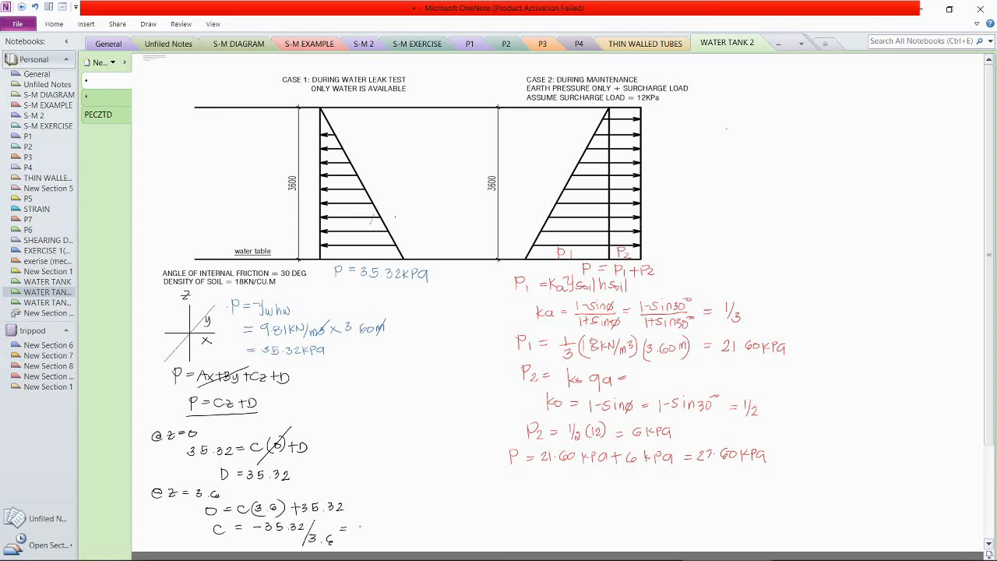
left_click_drag(371, 524, 397, 536)
left_click_drag(418, 533, 433, 515)
left_click_drag(309, 477, 324, 458)
Step: Start the earth pressure case beside the diagram by writing @z = 0 and 27.60 = C(0) + D
left_click_drag(736, 93, 753, 94)
left_click_drag(748, 97, 768, 94)
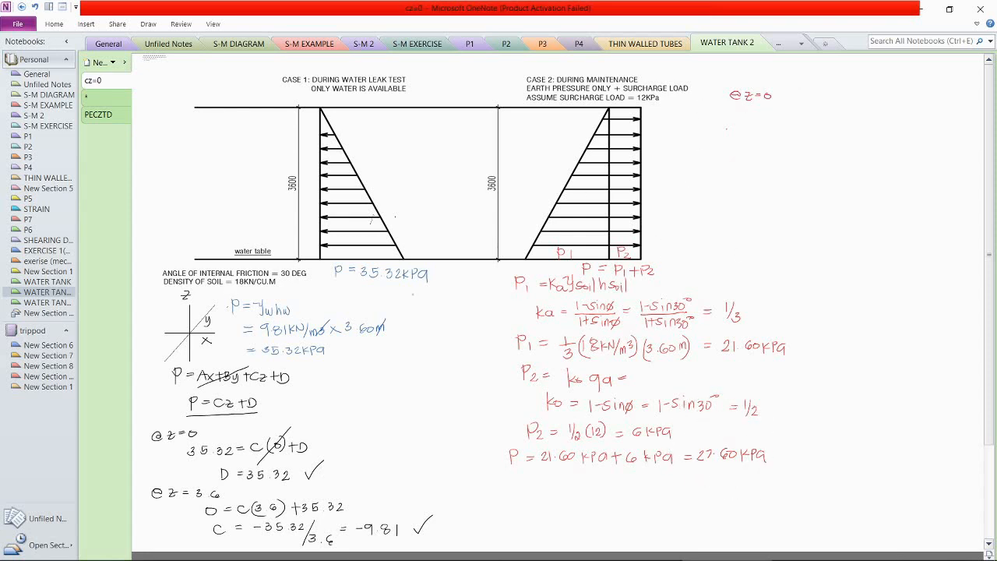
key("ctrl")
left_click_drag(715, 111, 771, 113)
mouse_move(763, 118)
left_mouse_down()
mouse_move(797, 122)
mouse_move(808, 112)
left_mouse_up()
mouse_move(812, 107)
left_mouse_down()
mouse_move(813, 121)
mouse_move(830, 120)
left_mouse_up()
left_click_drag(830, 109, 831, 121)
mouse_move(737, 131)
left_mouse_down()
mouse_move(739, 141)
mouse_move(762, 134)
left_mouse_up()
left_click_drag(753, 138, 810, 108)
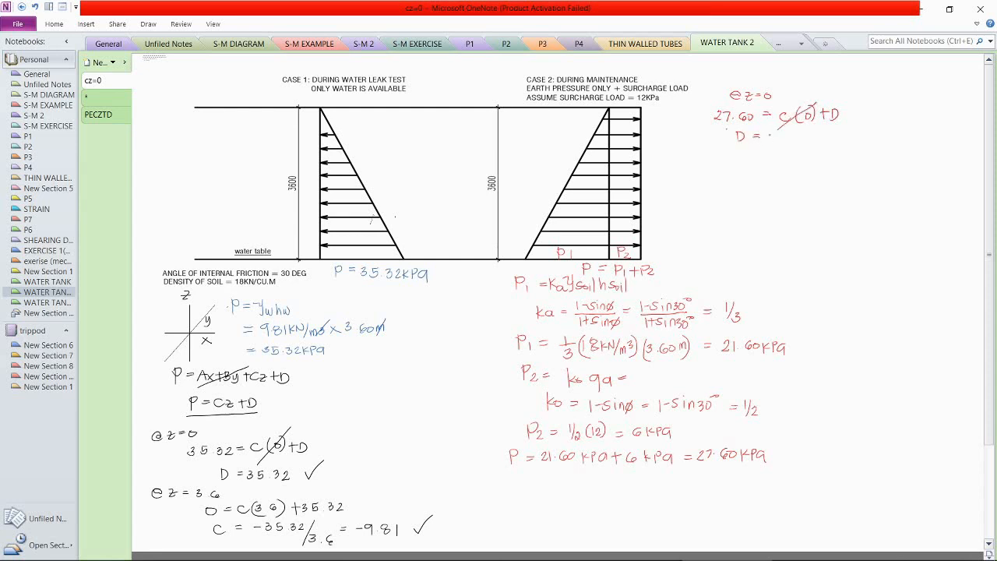
Step: Write D = 27.60, then at z = 3.60 write 6 = C(3.60) + 27.60 and C = -6, ticking both
mouse_move(764, 136)
left_mouse_down()
mouse_move(778, 144)
mouse_move(799, 134)
left_mouse_up()
left_click_drag(724, 158, 781, 164)
left_click_drag(787, 161, 787, 161)
left_click_drag(739, 178, 737, 185)
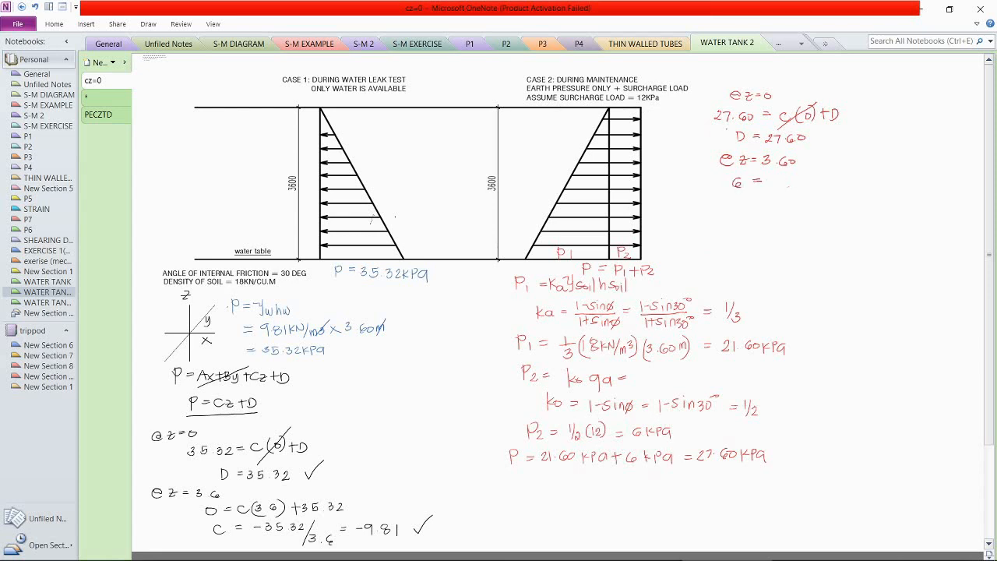
left_click_drag(782, 178, 828, 185)
left_click_drag(826, 178, 870, 177)
mouse_move(747, 203)
left_mouse_down()
mouse_move(739, 210)
mouse_move(751, 212)
left_mouse_up()
left_click_drag(802, 203, 796, 209)
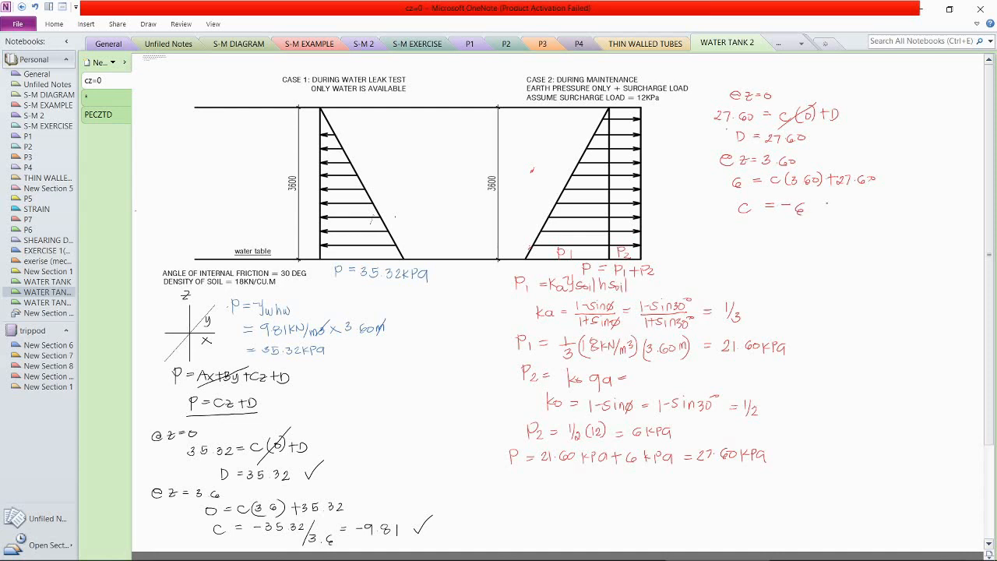
left_click_drag(819, 206, 838, 201)
left_click_drag(825, 136, 846, 131)
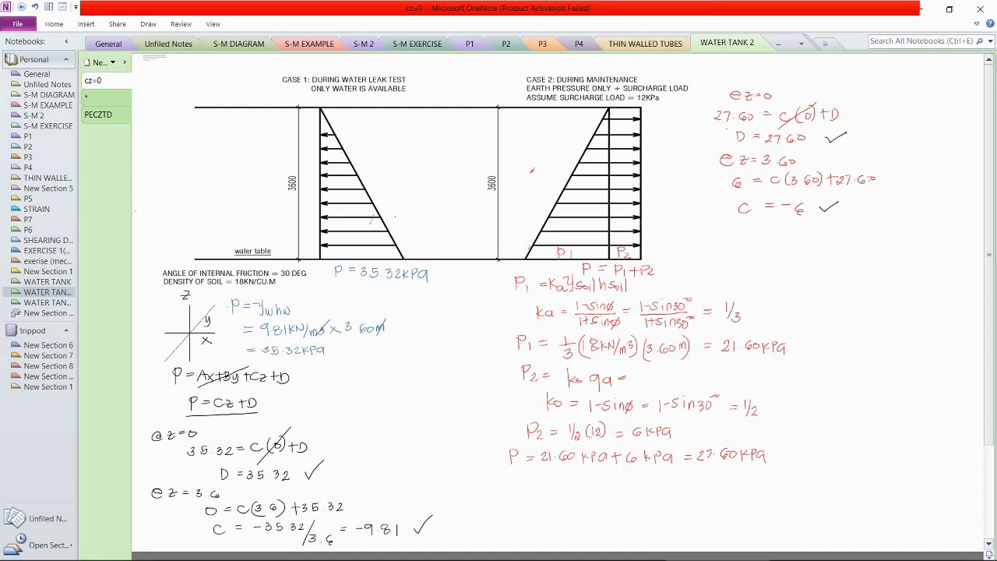
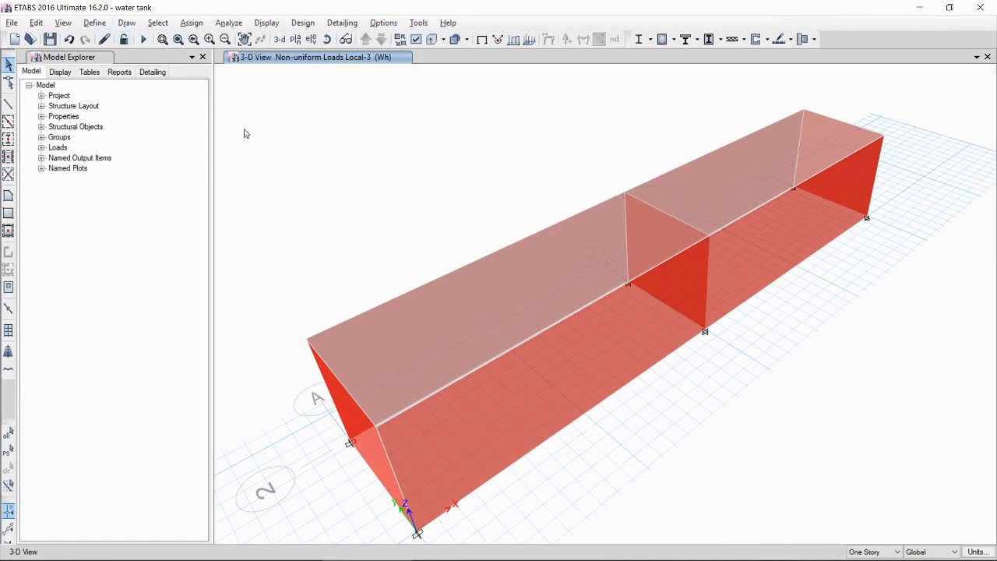
Step: Create a load combination named Eh-serv containing load case Eh with a scale factor of -1
left_click(87, 24)
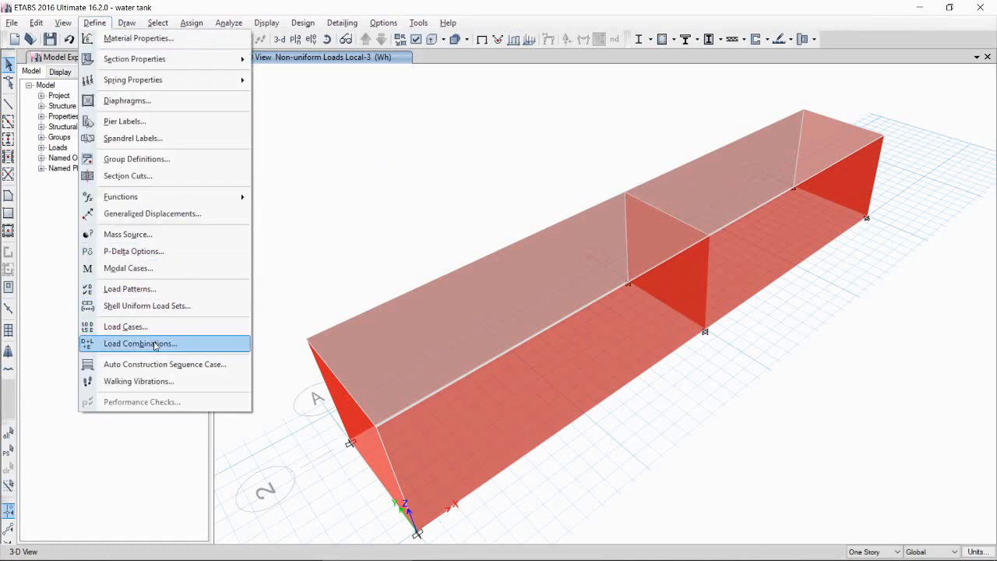
left_click(156, 345)
left_click(579, 231)
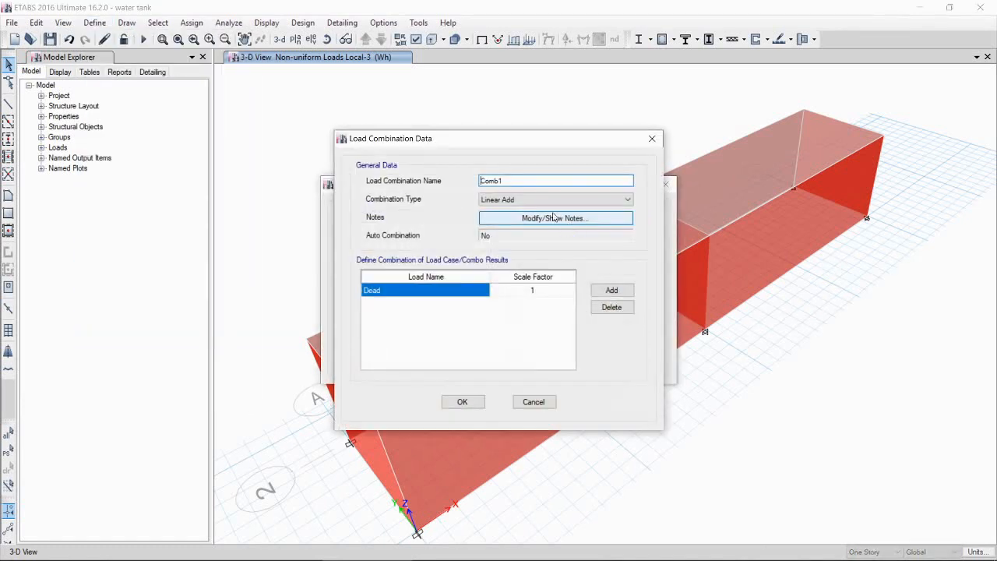
double_click(522, 183)
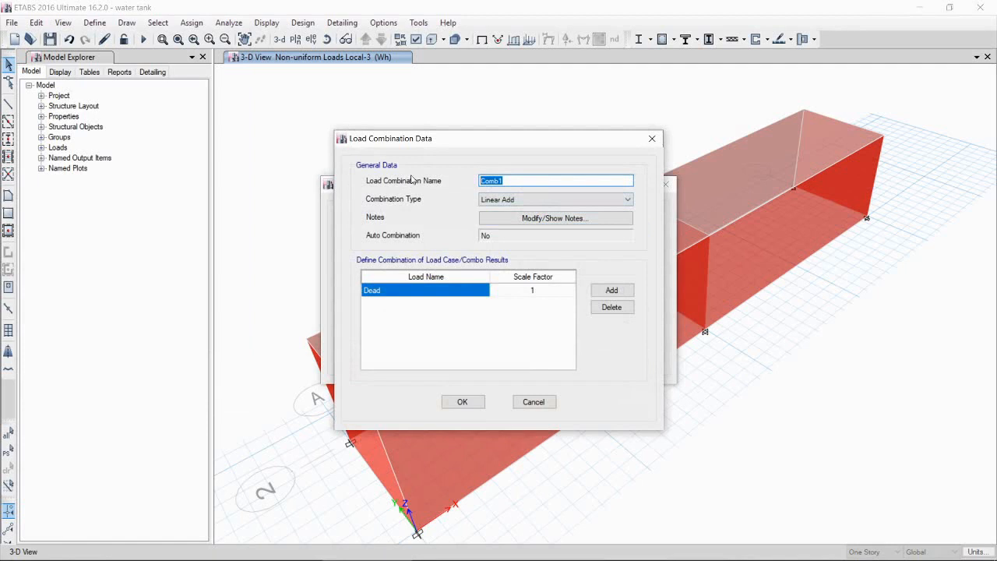
type("Eh-serv")
left_click(452, 294)
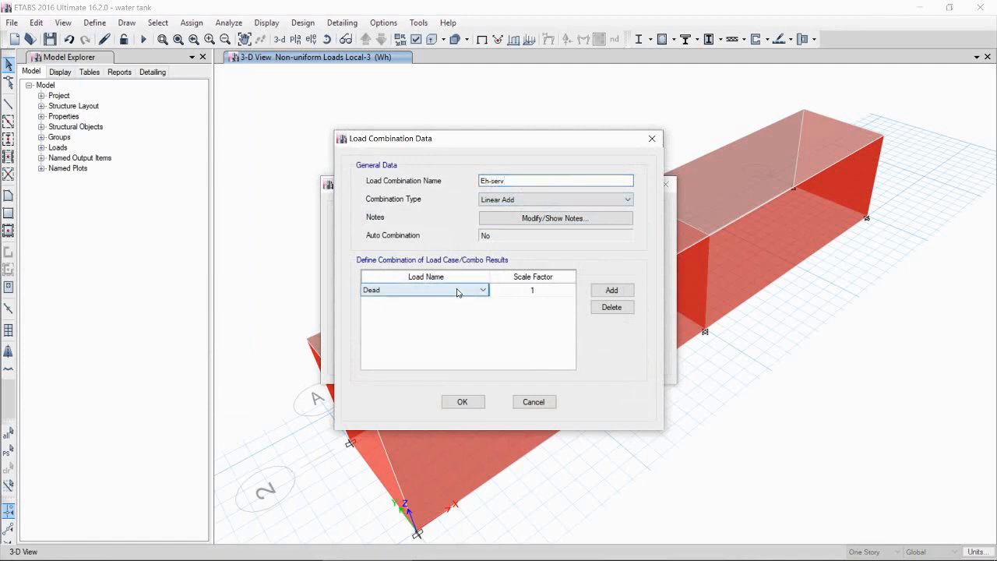
left_click(451, 292)
left_click(416, 336)
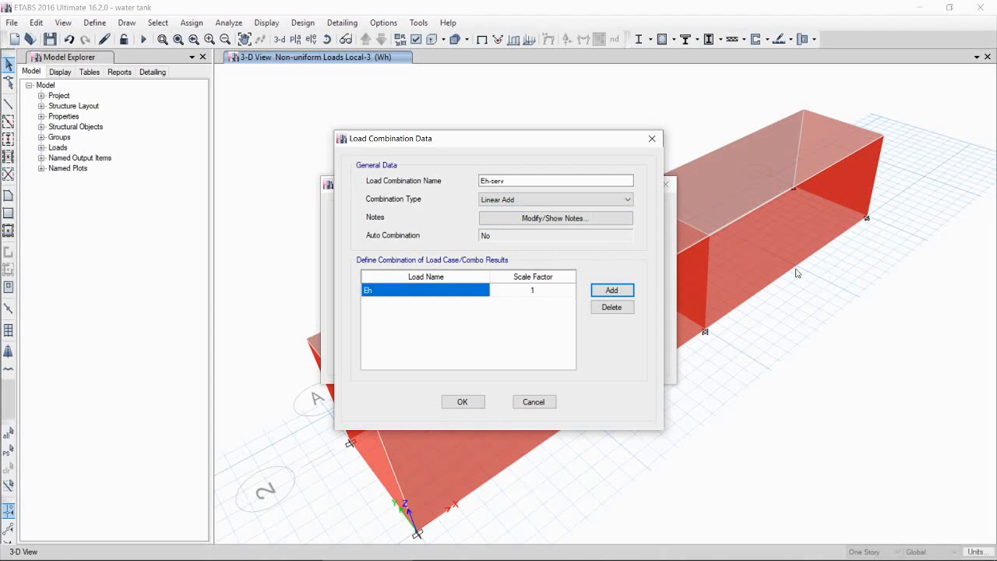
left_click(547, 290)
left_click(556, 289)
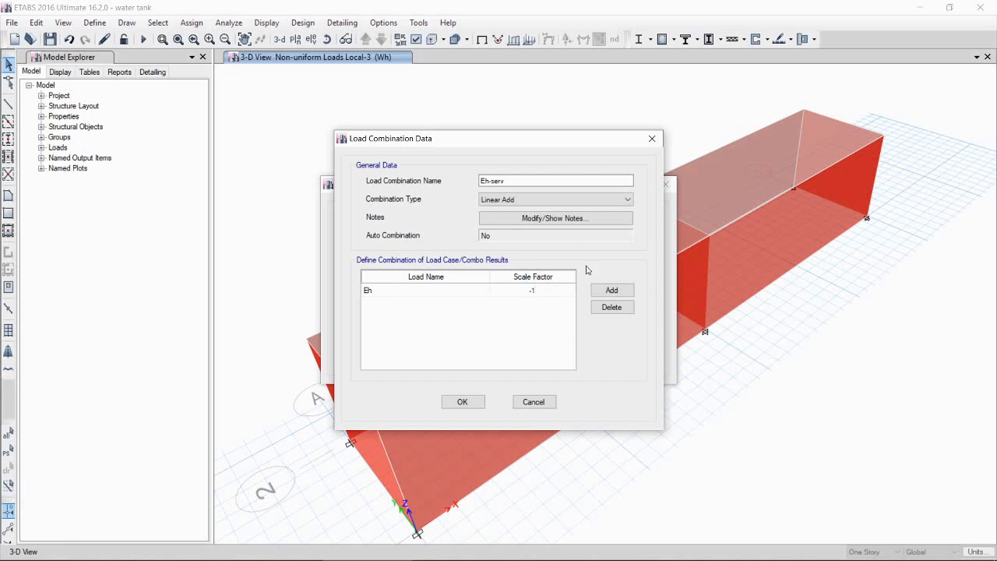
left_click(464, 402)
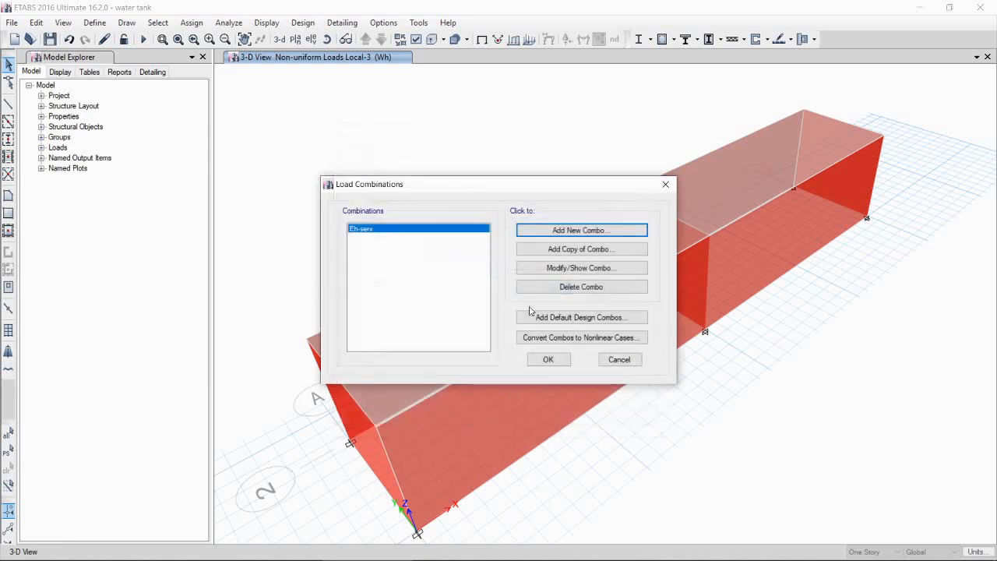
Step: Add a load combination named wh-serv containing load case Wh with a scale factor of 1
left_click(540, 229)
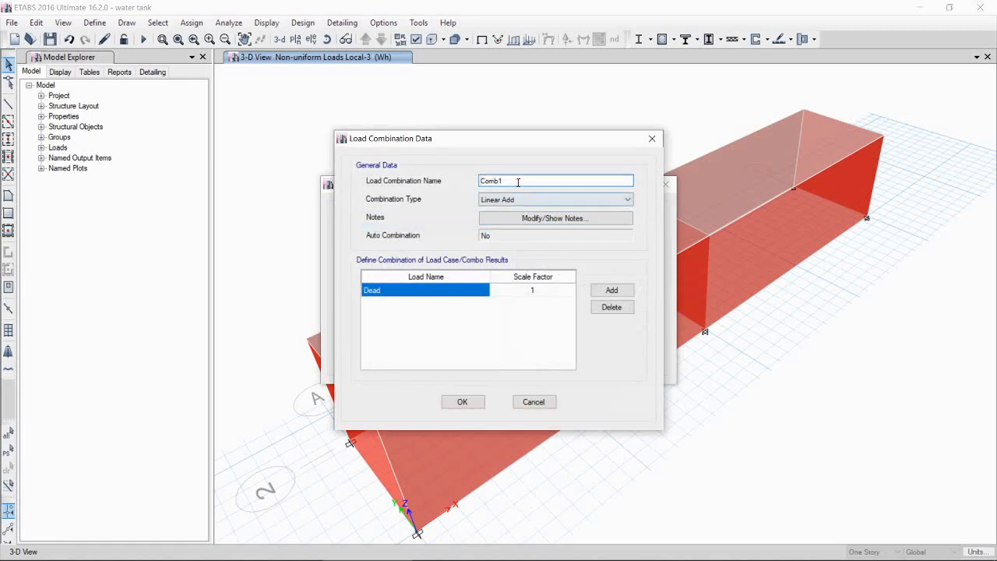
left_click_drag(514, 180, 447, 178)
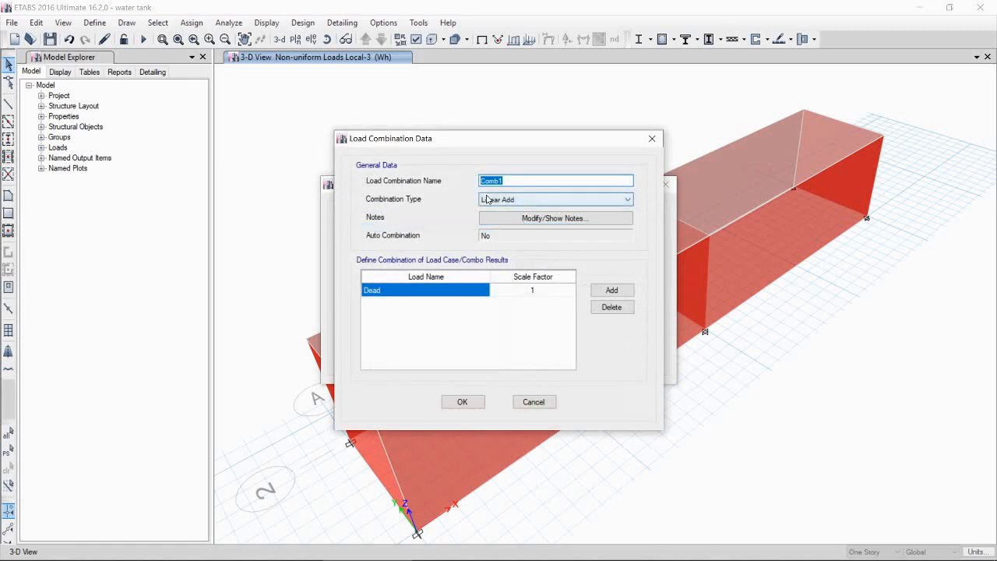
type("wh-serv")
left_click(394, 295)
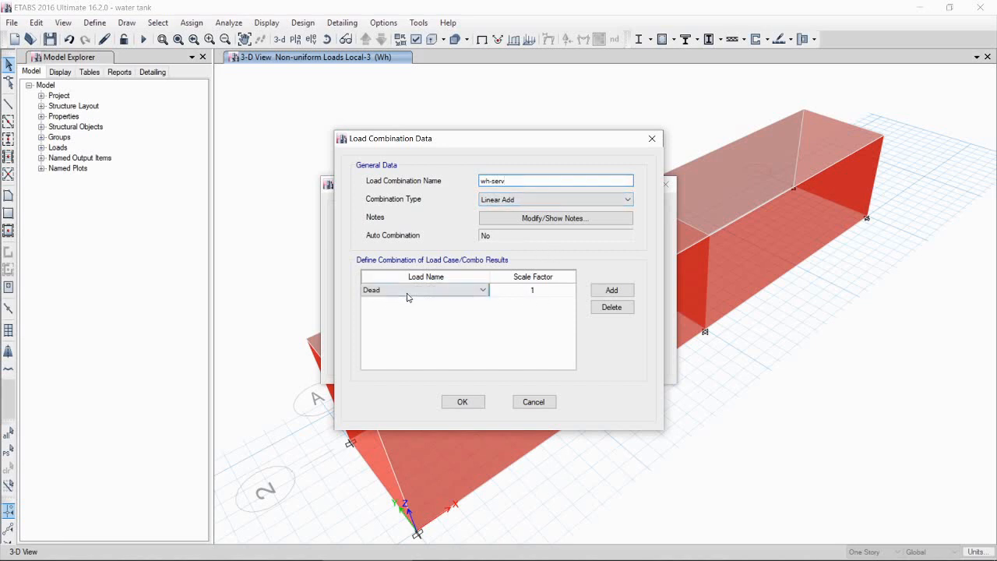
left_click(482, 289)
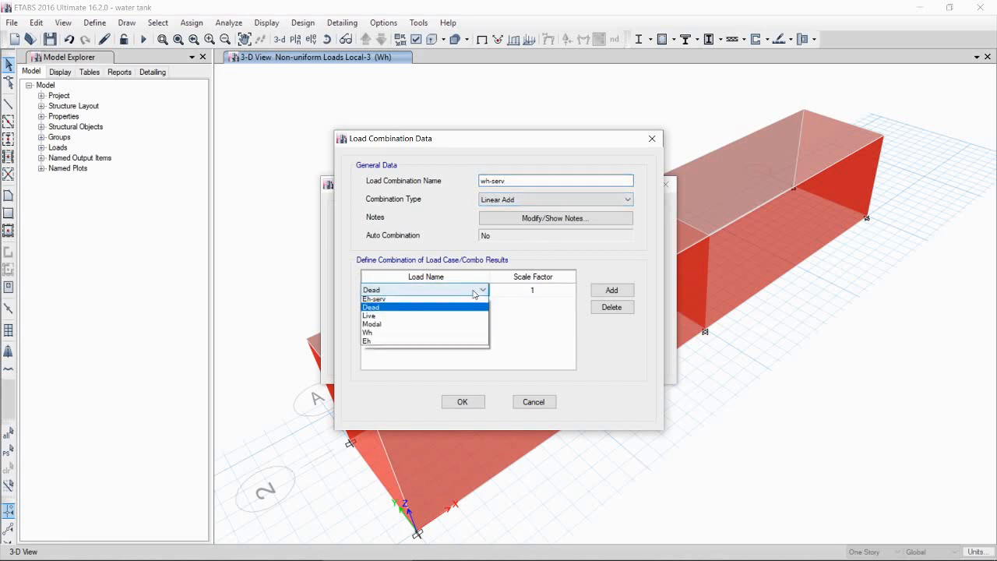
left_click(392, 335)
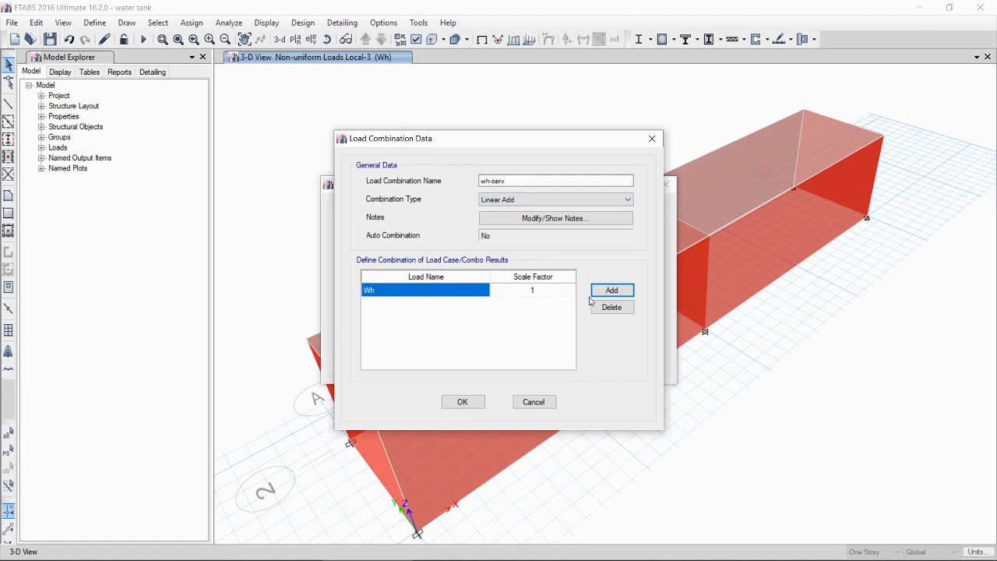
left_click(462, 401)
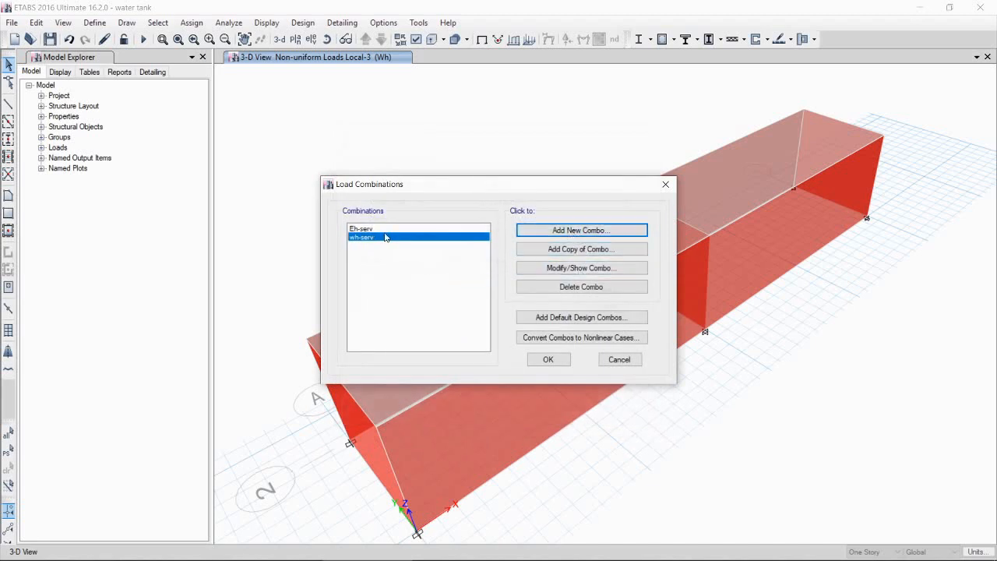
Step: Add a load combination named Eh-ult containing load case Eh with a scale factor of -1.6
left_click(563, 232)
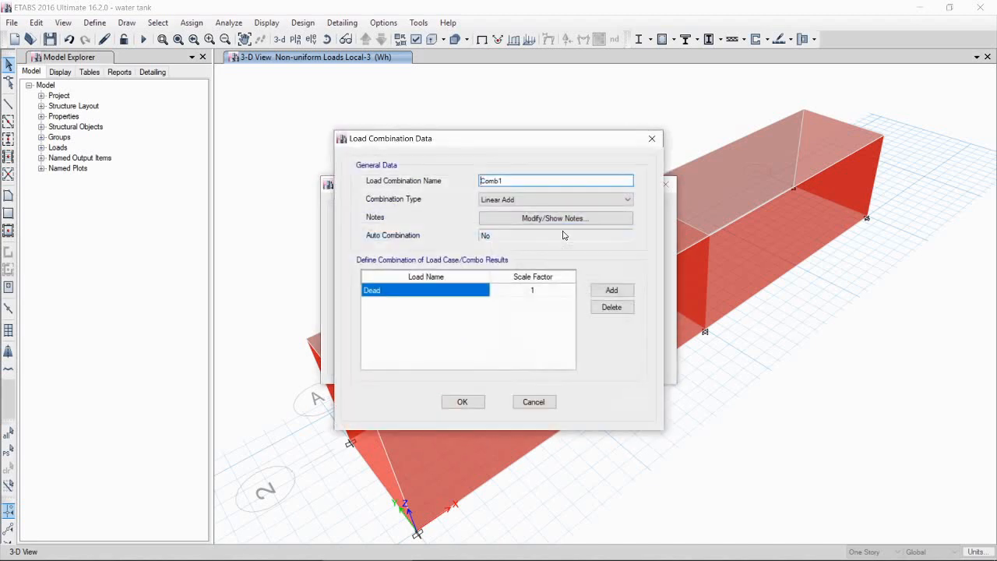
double_click(514, 177)
type("Eh-ult")
left_click(471, 291)
left_click(482, 289)
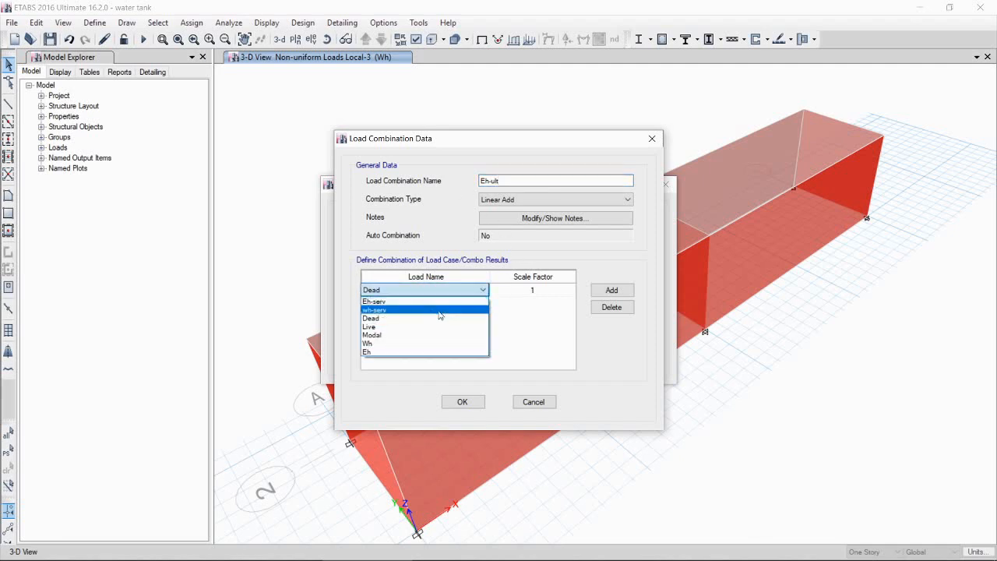
left_click(401, 352)
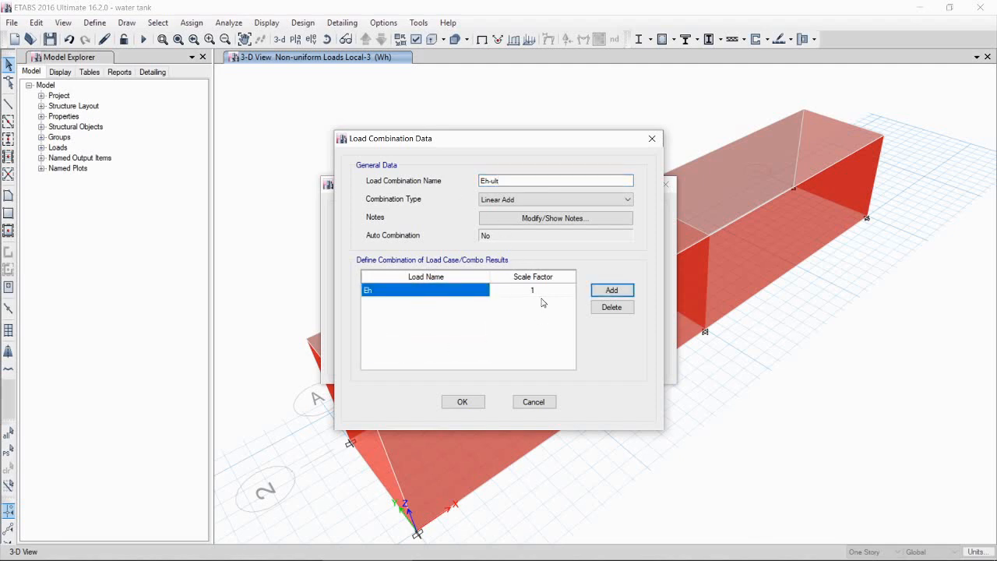
left_click(548, 291)
left_click(549, 290)
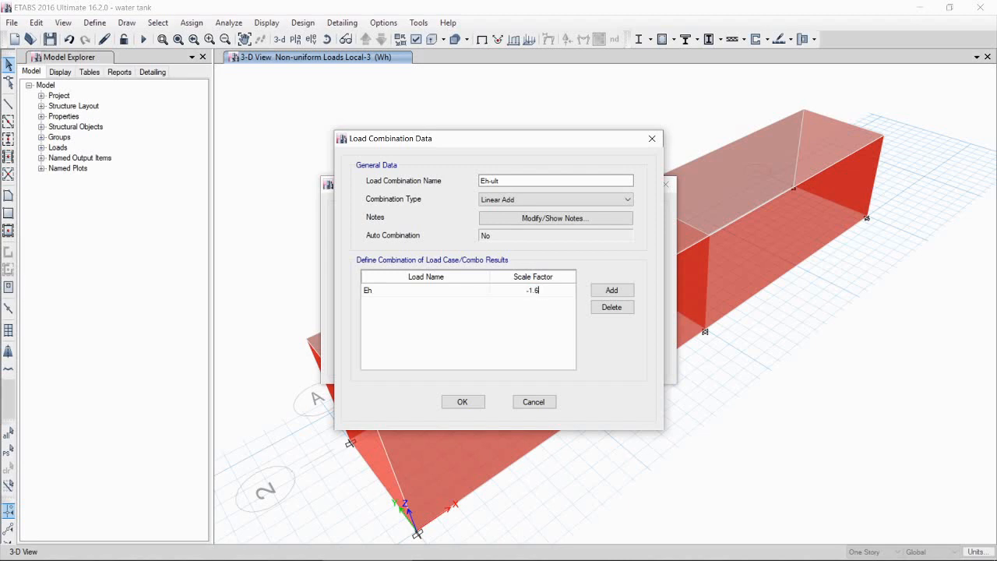
left_click(459, 401)
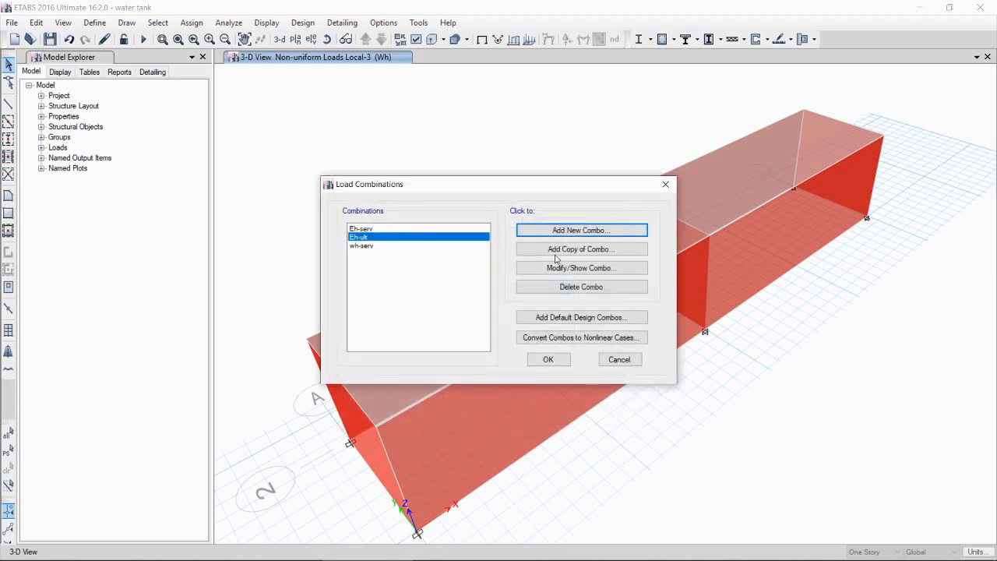
Step: Add a load combination named Wh-ult containing load case Wh with a scale factor of 1.6, and close the combinations list
left_click(563, 230)
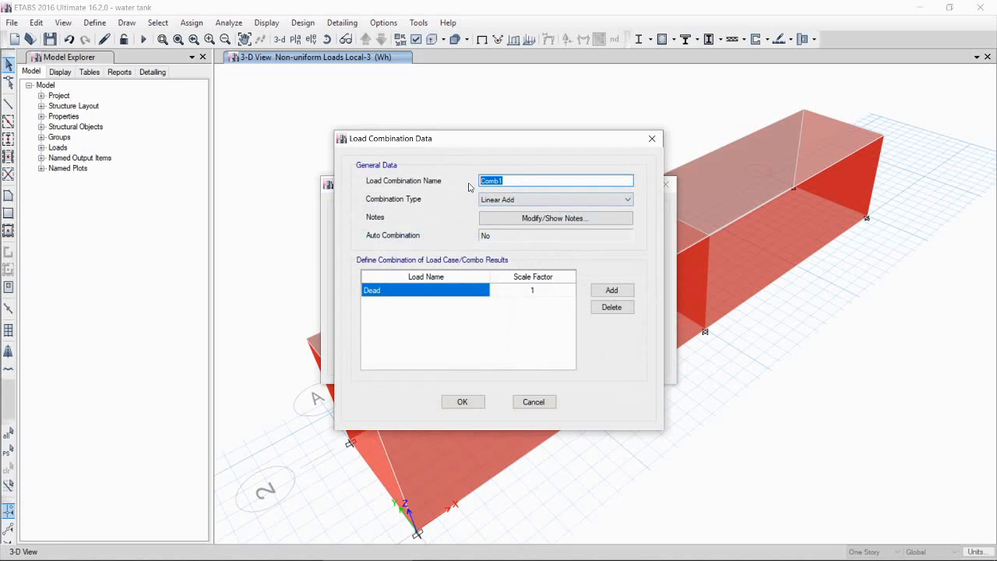
type("Wh-ult")
left_click(450, 293)
left_click(450, 294)
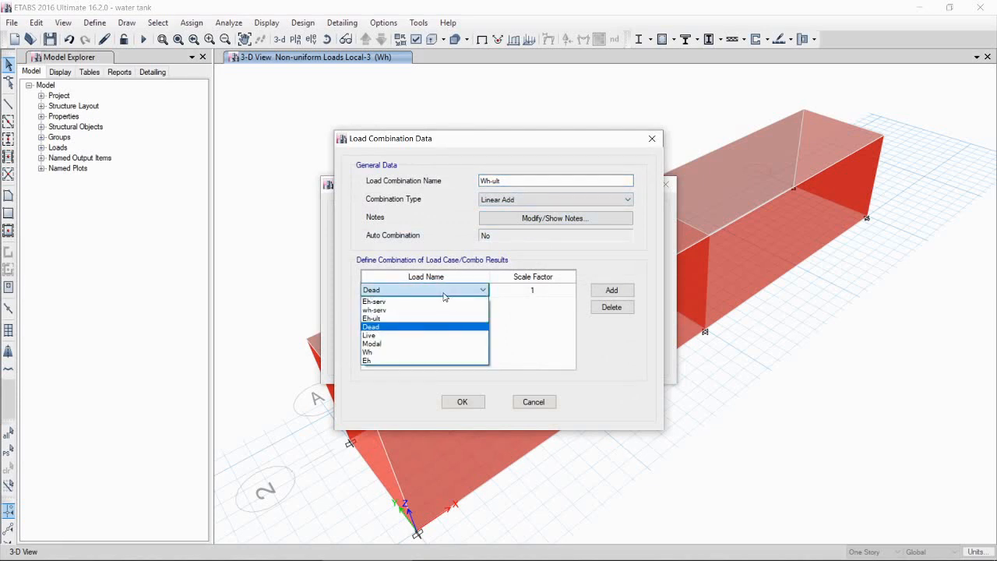
left_click(389, 352)
left_click(540, 292)
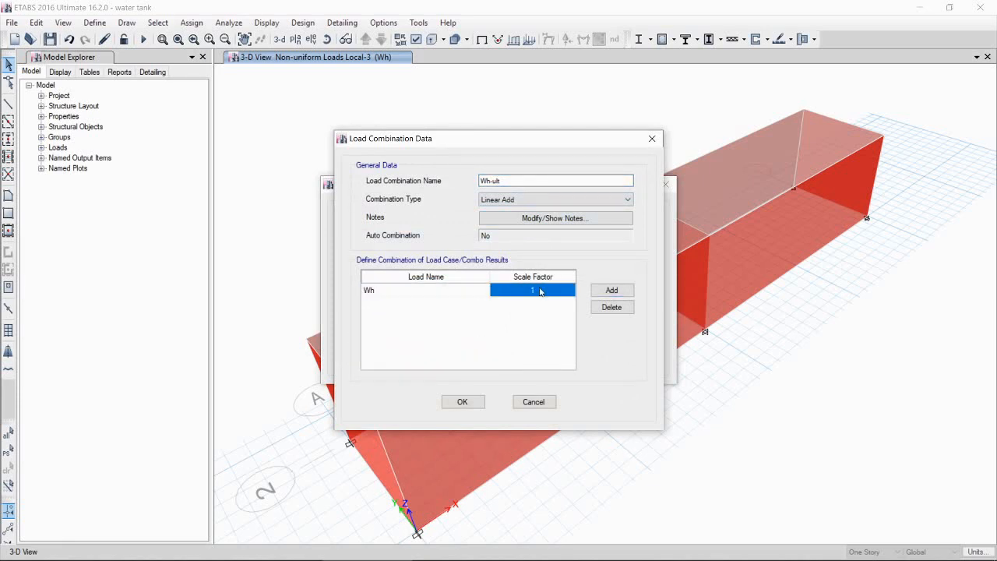
left_click(547, 293)
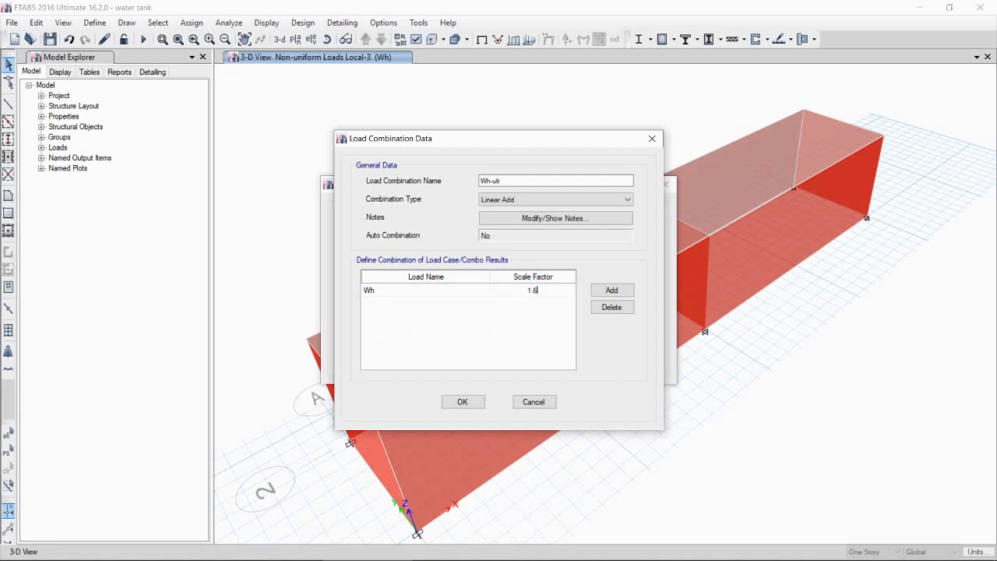
left_click(463, 402)
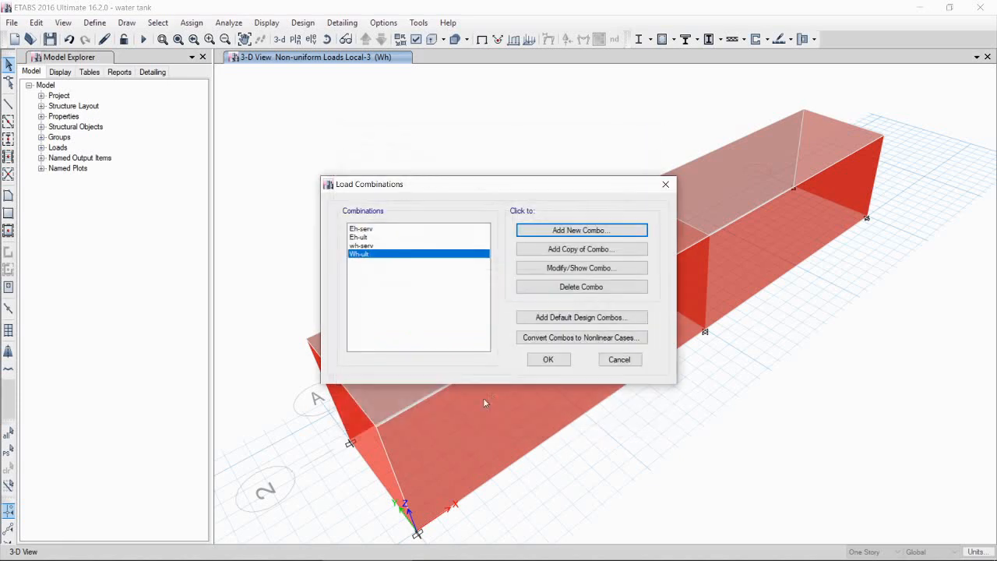
left_click(548, 360)
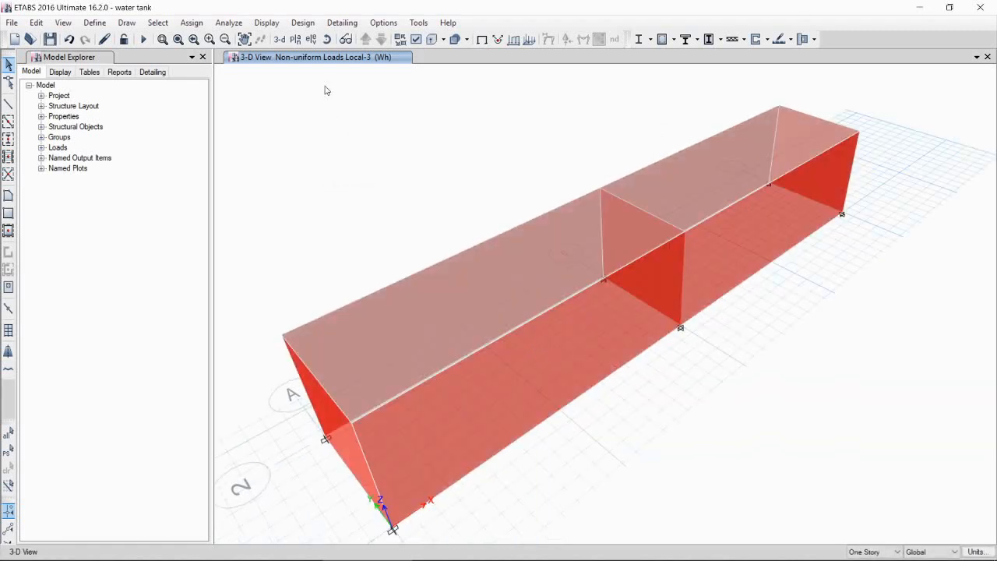
Step: In the ground-level plan view, select all tank wall shells and open a non-uniform shell load assignment for load pattern Wh
left_click(295, 39)
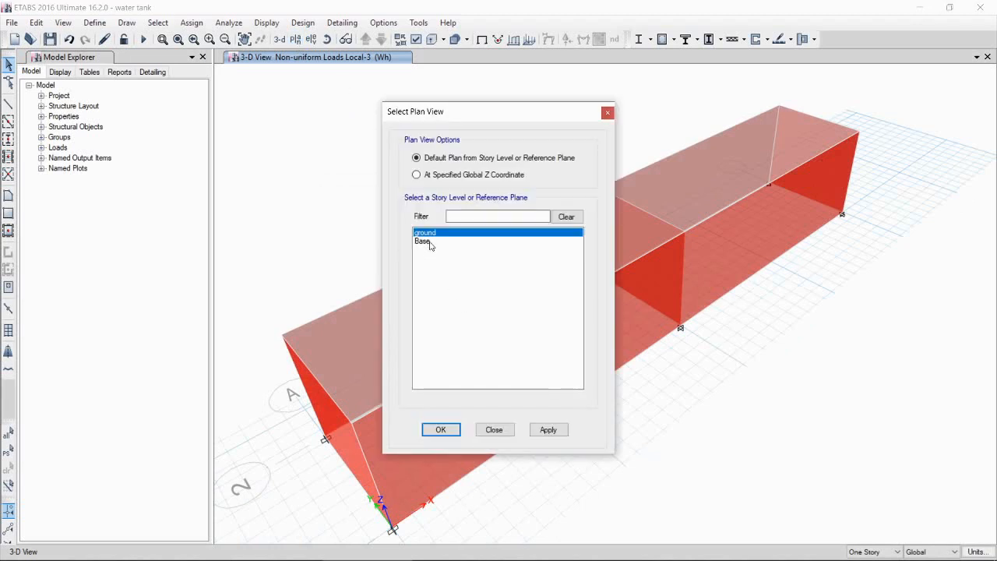
left_click(548, 429)
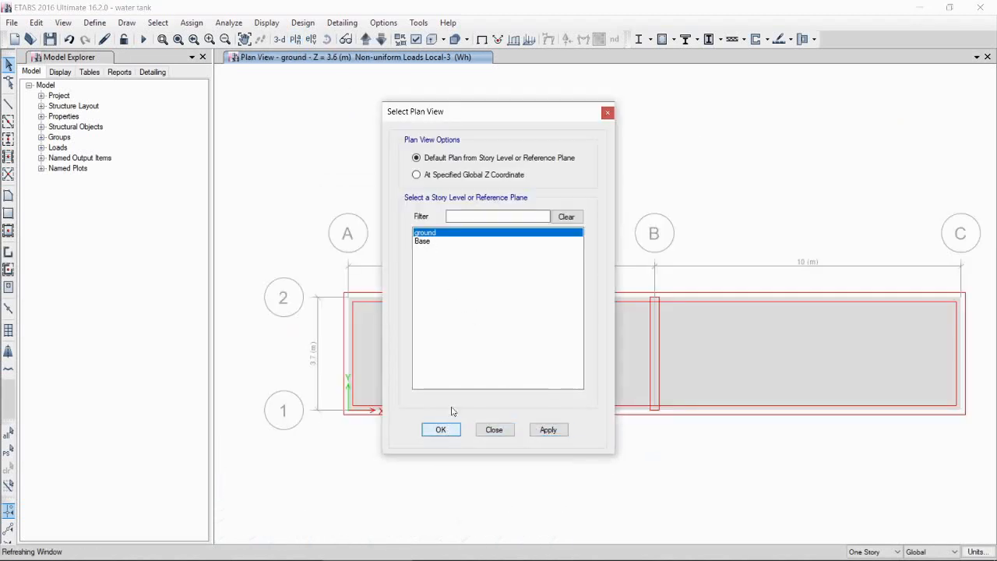
left_click(440, 429)
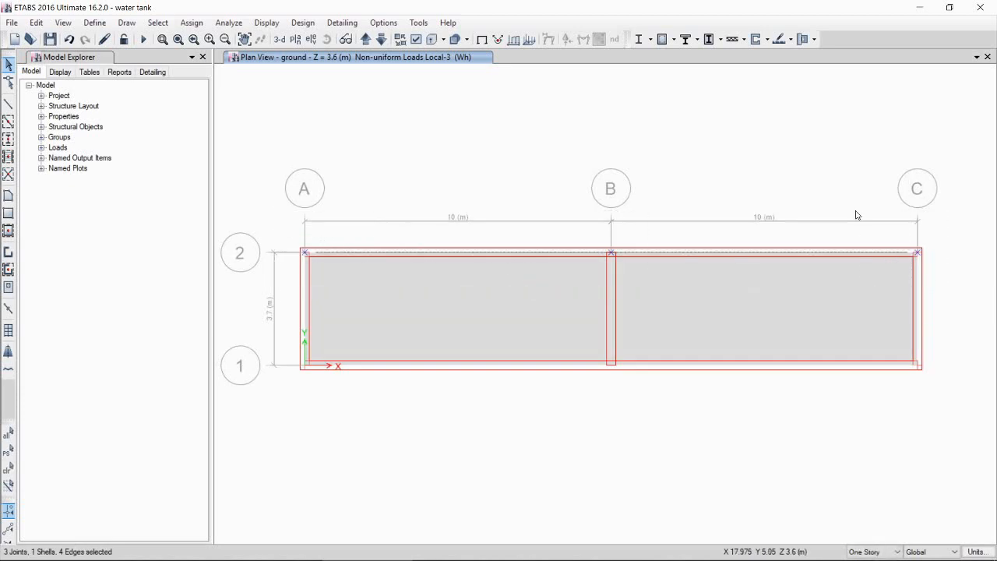
left_click_drag(855, 214, 940, 434)
left_click_drag(265, 314, 974, 443)
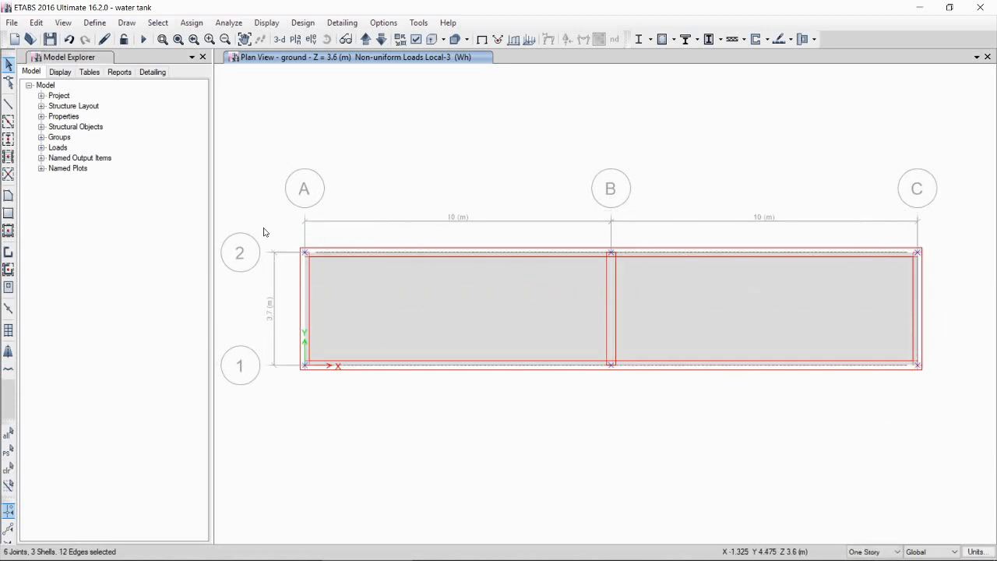
left_click_drag(271, 179, 403, 408)
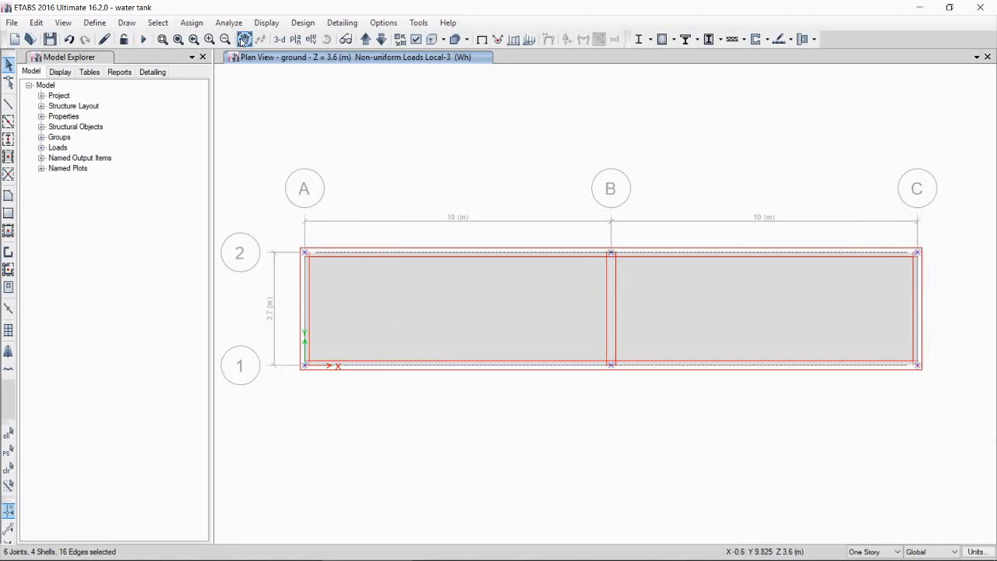
left_click(192, 22)
mouse_move(237, 160)
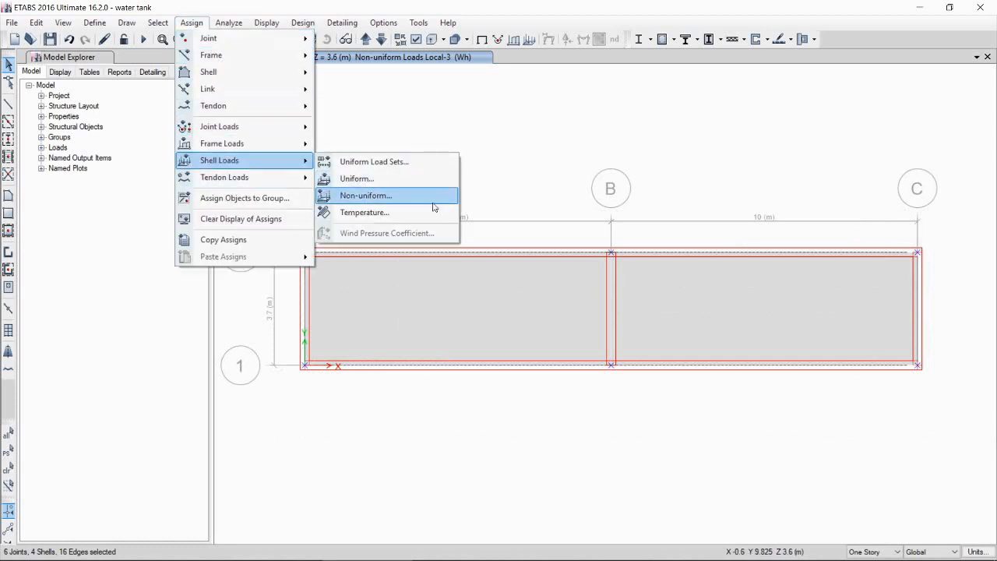
left_click(392, 195)
left_click_drag(228, 138, 498, 142)
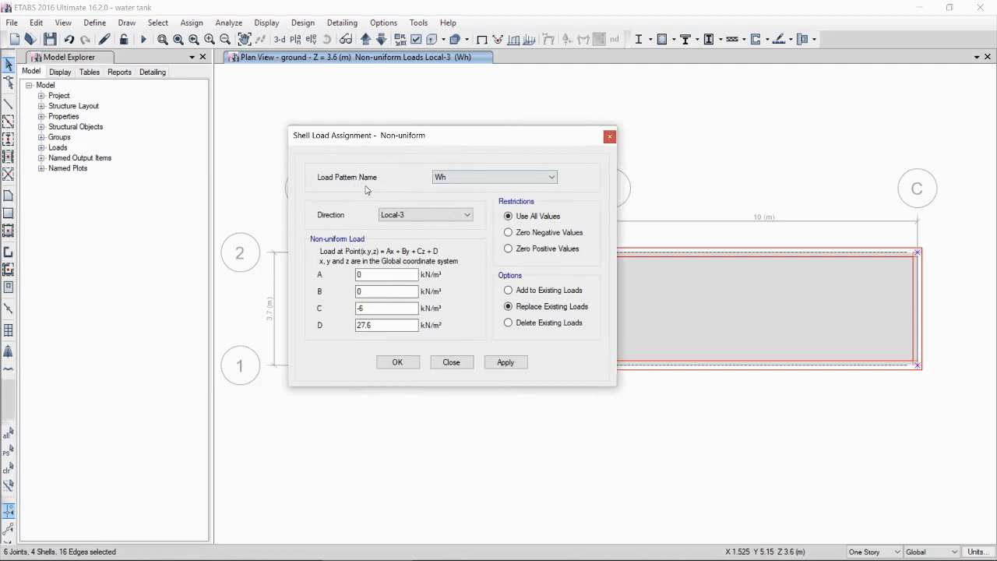
left_click(549, 179)
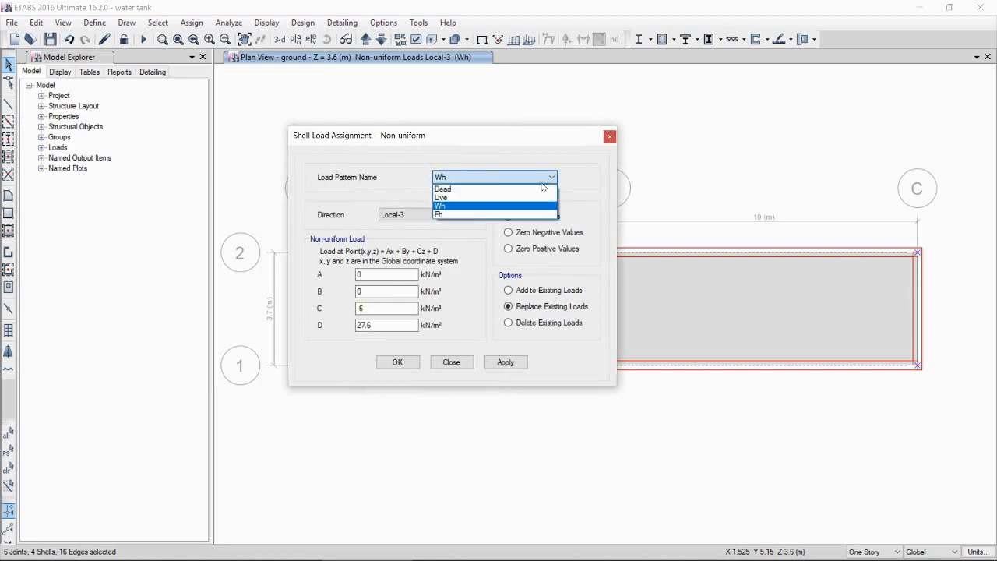
left_click(450, 208)
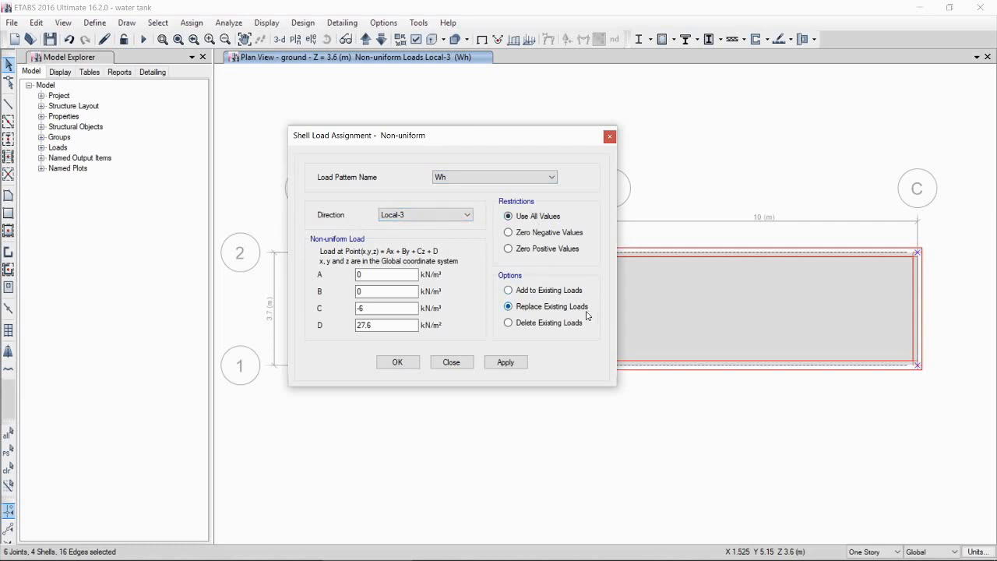
double_click(375, 290)
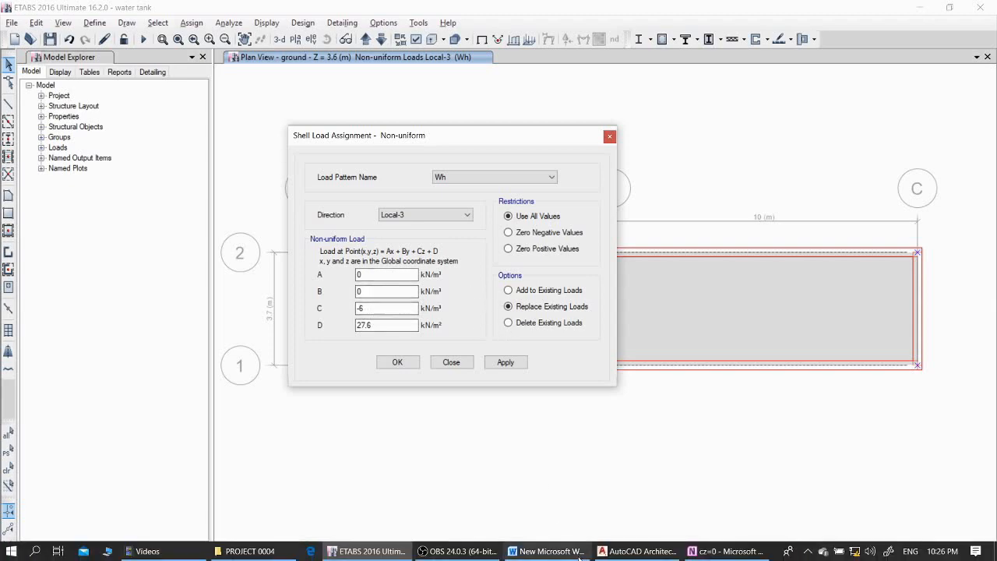
Step: Switch to OneNote to review the handwritten C and D coefficient calculations
left_click(727, 554)
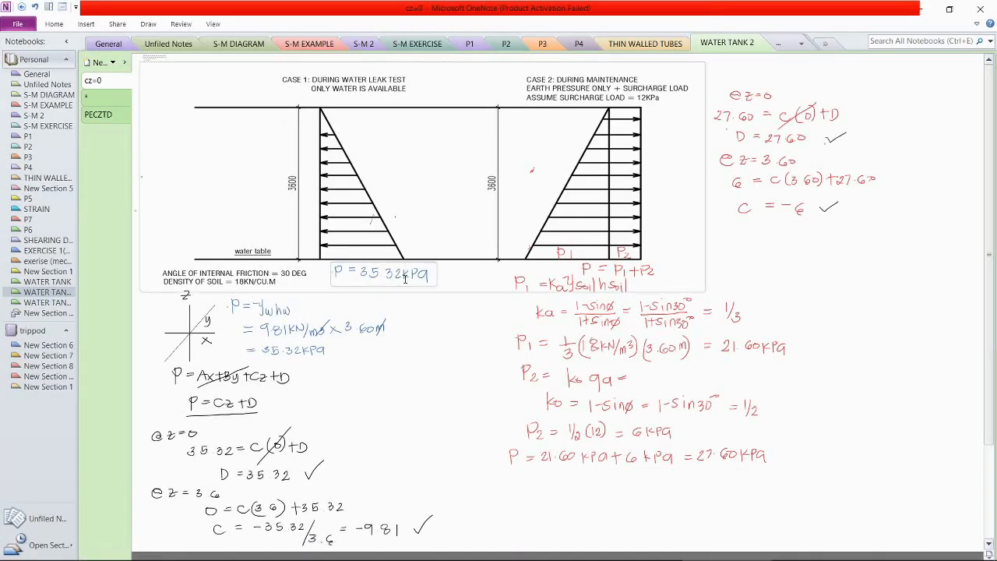
Step: Assign the non-uniform Wh load to the selected wall shells with C = -9.81 and D = 35.32, checking the handwritten coefficients
scroll(363, 393, "down", 3)
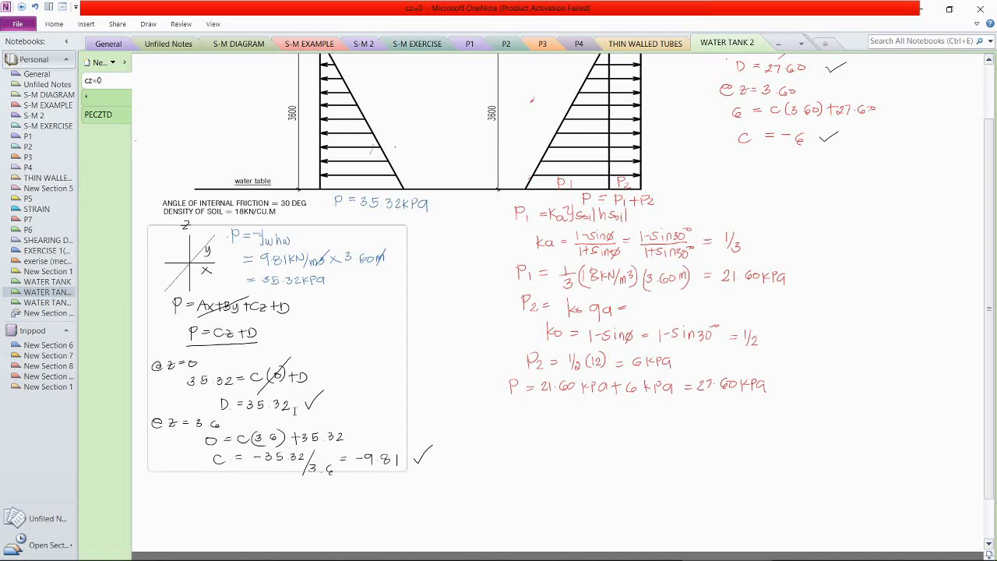
key("alt+Tab")
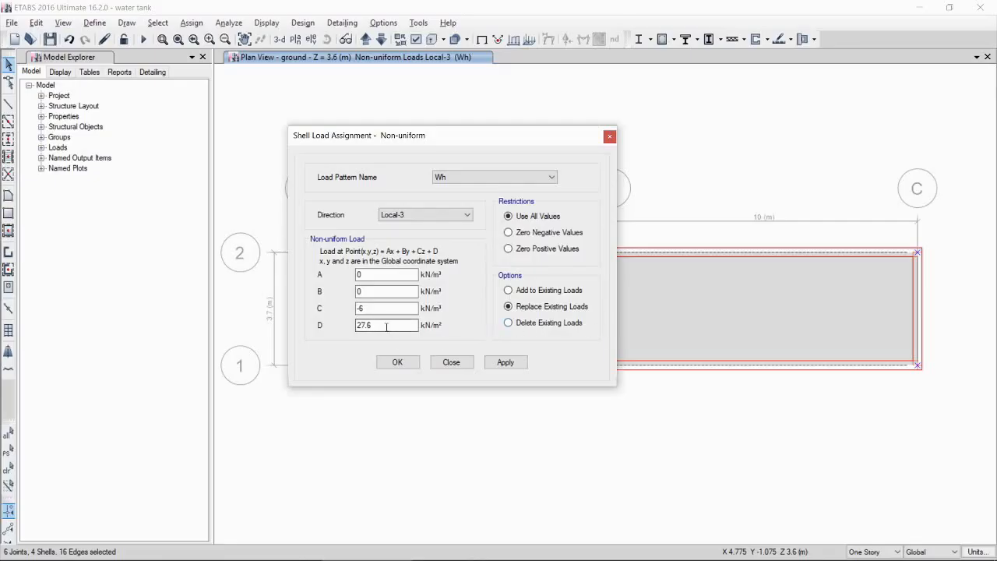
left_click_drag(382, 311, 345, 306)
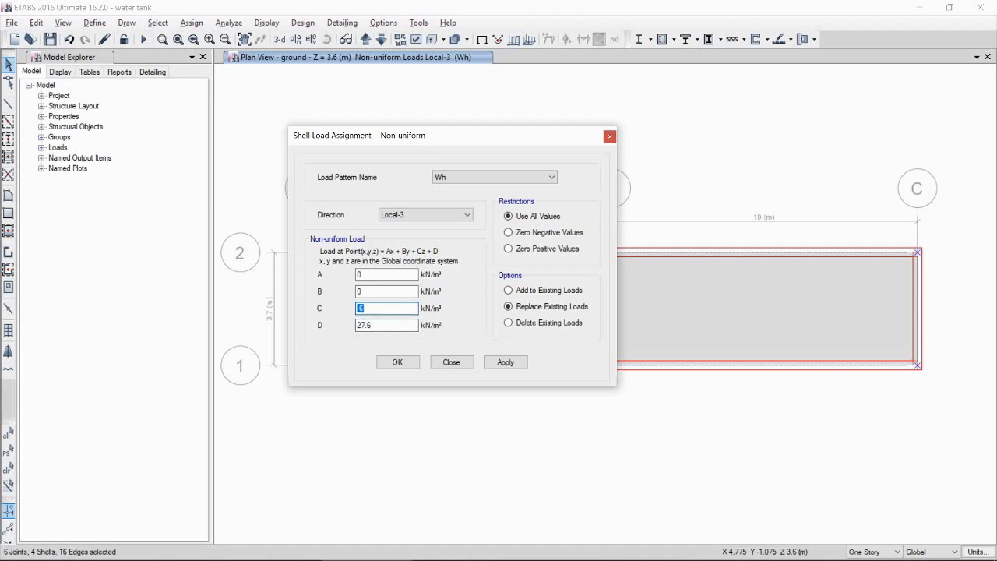
key("alt+Tab")
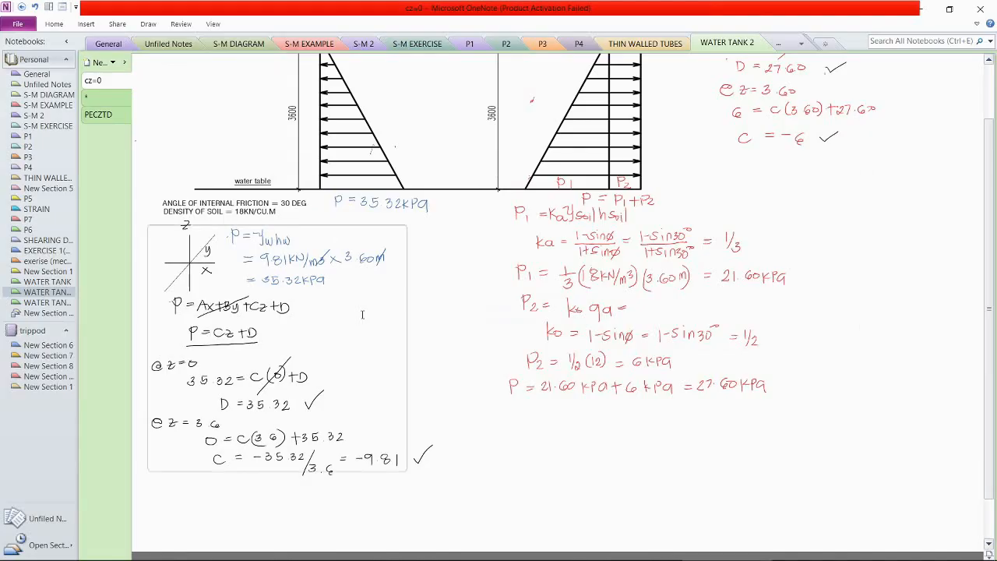
key("alt+Tab")
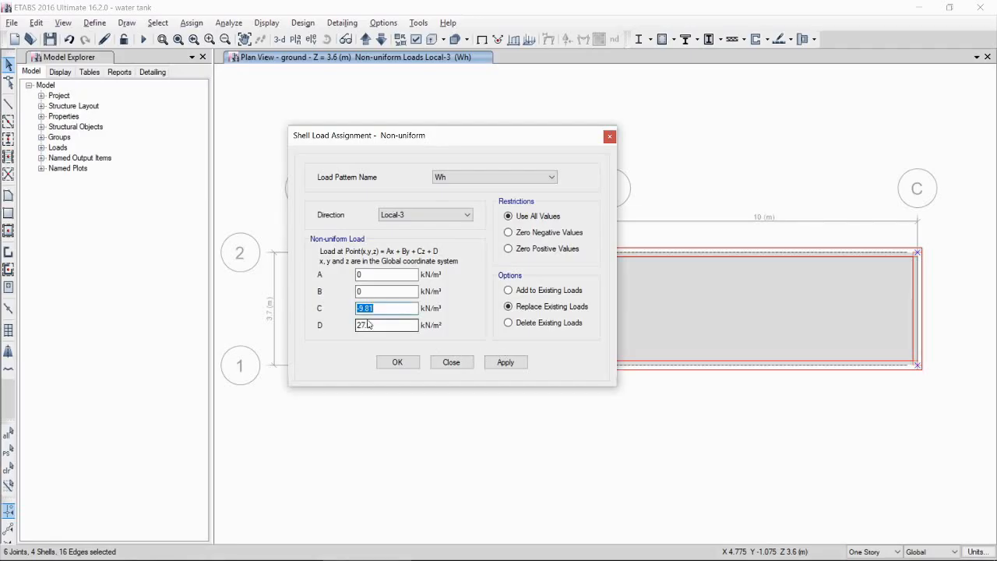
left_click_drag(413, 325, 330, 340)
type("35.3")
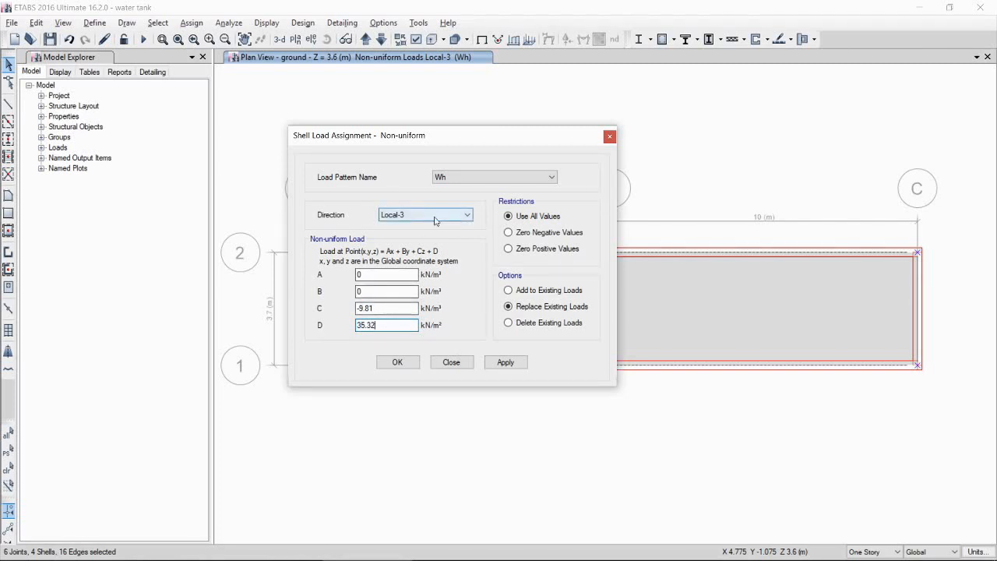
left_click(397, 362)
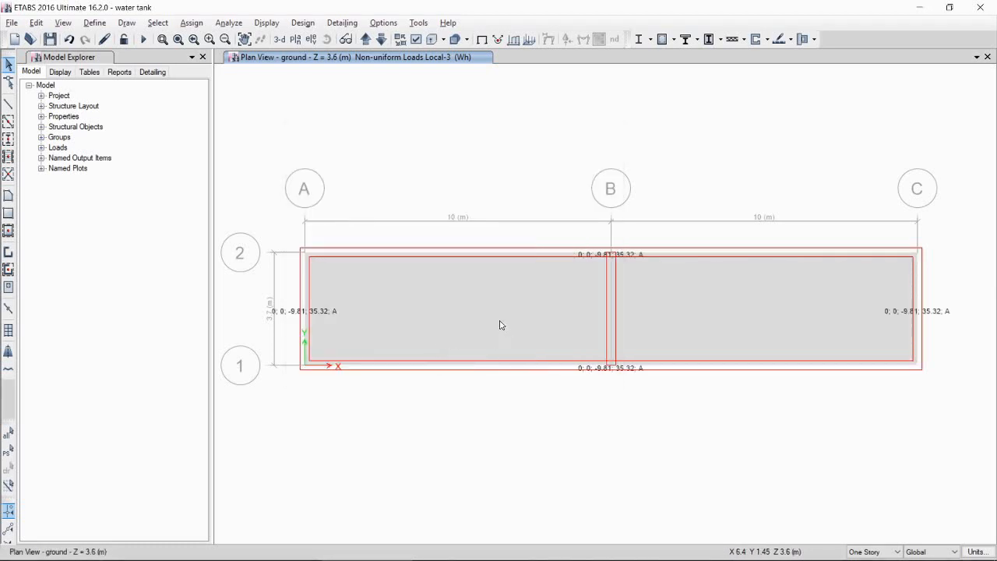
Step: Reselect the previous wall shells and open the non-uniform shell load assignment for load pattern Eh
left_click(157, 24)
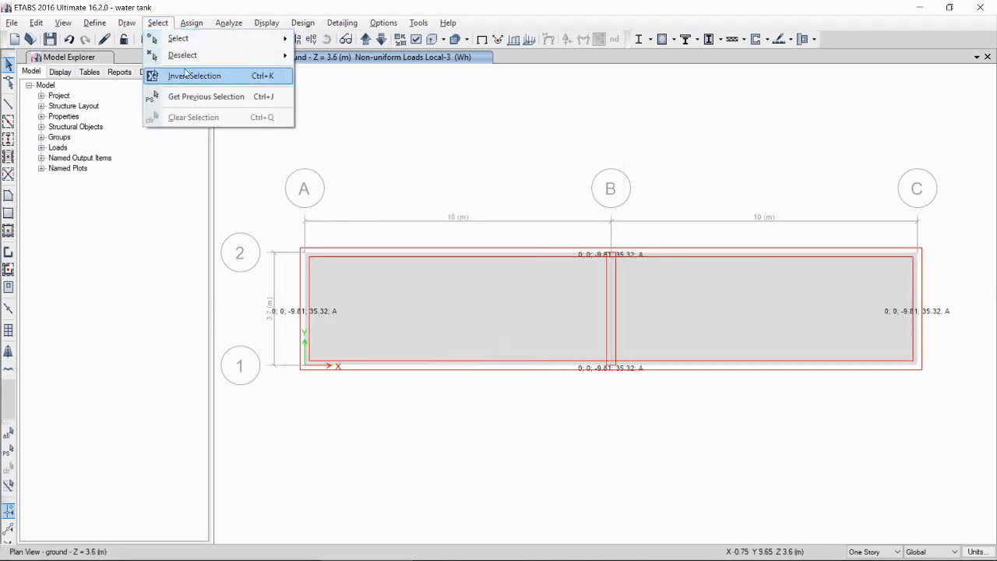
left_click(201, 96)
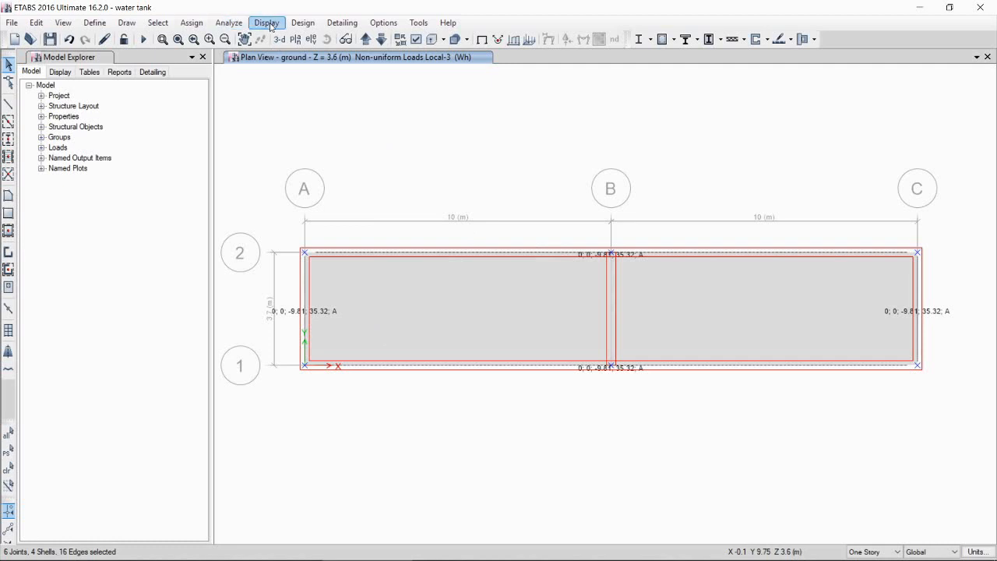
left_click(191, 23)
mouse_move(222, 161)
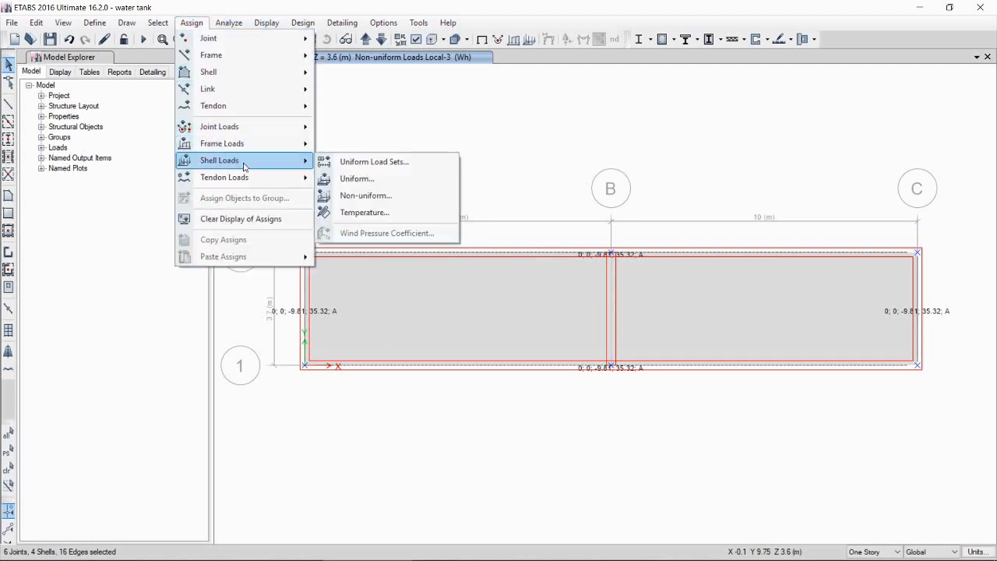
left_click(381, 198)
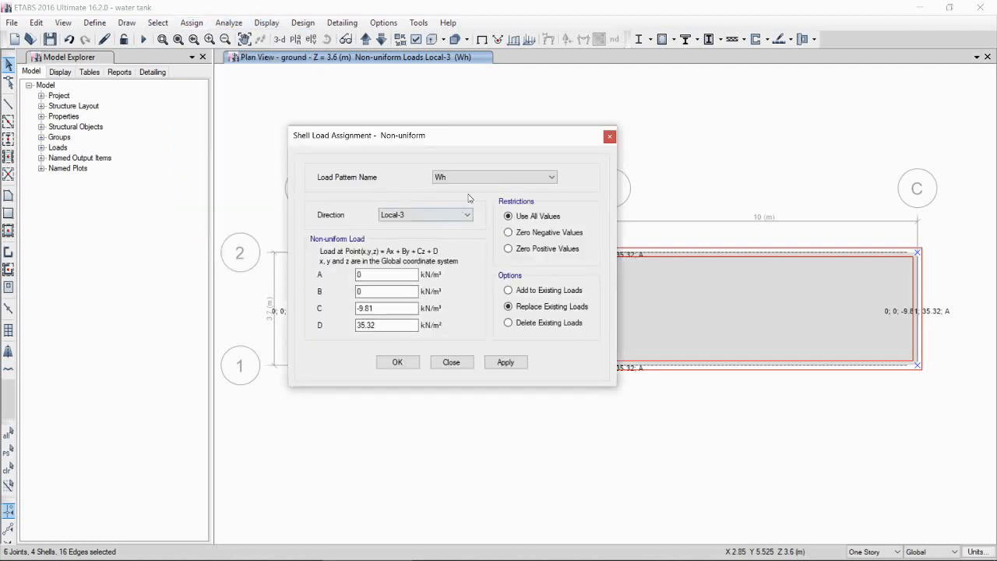
left_click(476, 179)
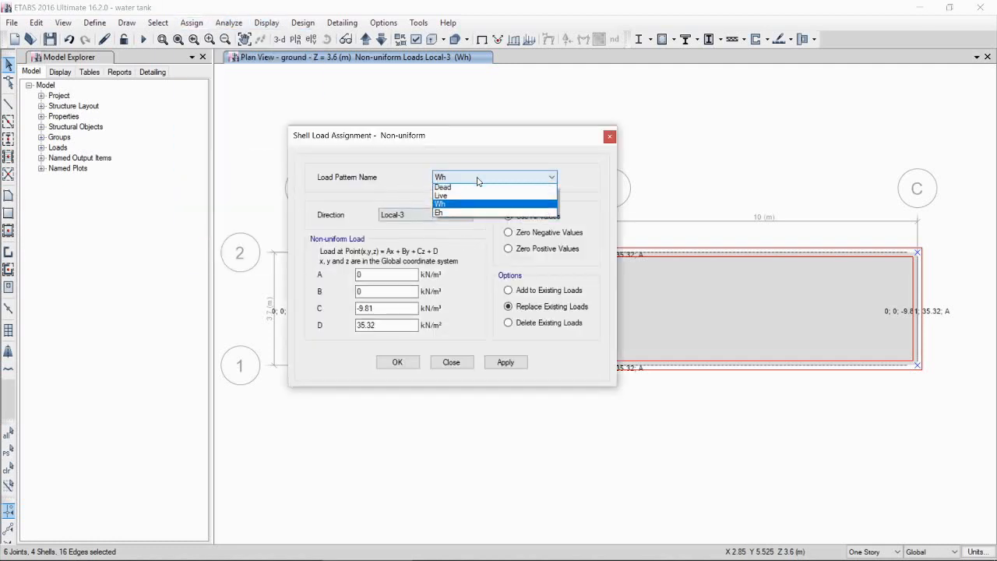
left_click(455, 215)
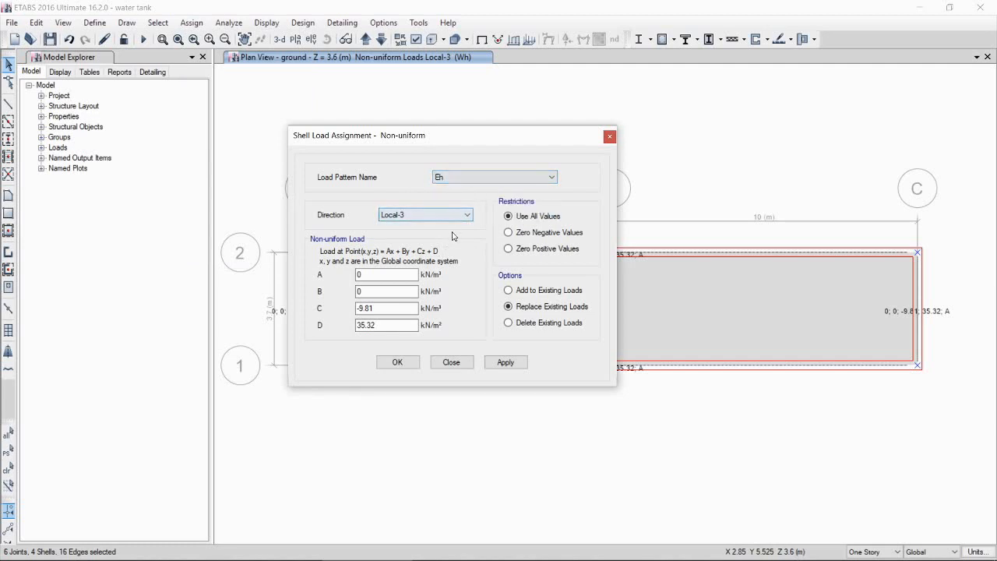
Step: Consulting the notes, assign the non-uniform Eh load with C = -6 and D = 27.6
mouse_move(647, 558)
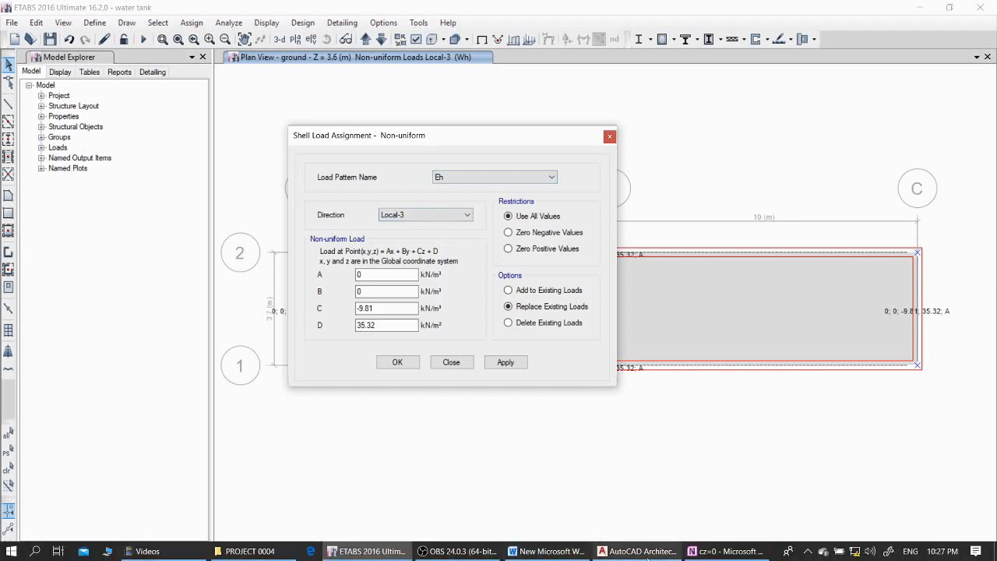
left_click(724, 551)
scroll(634, 314, "up", 2)
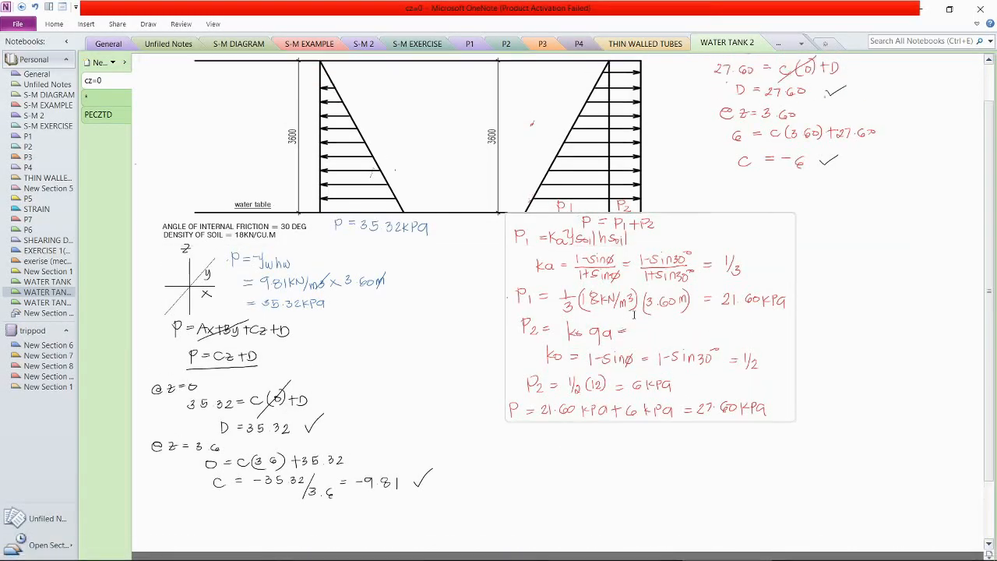
scroll(634, 314, "up", 2)
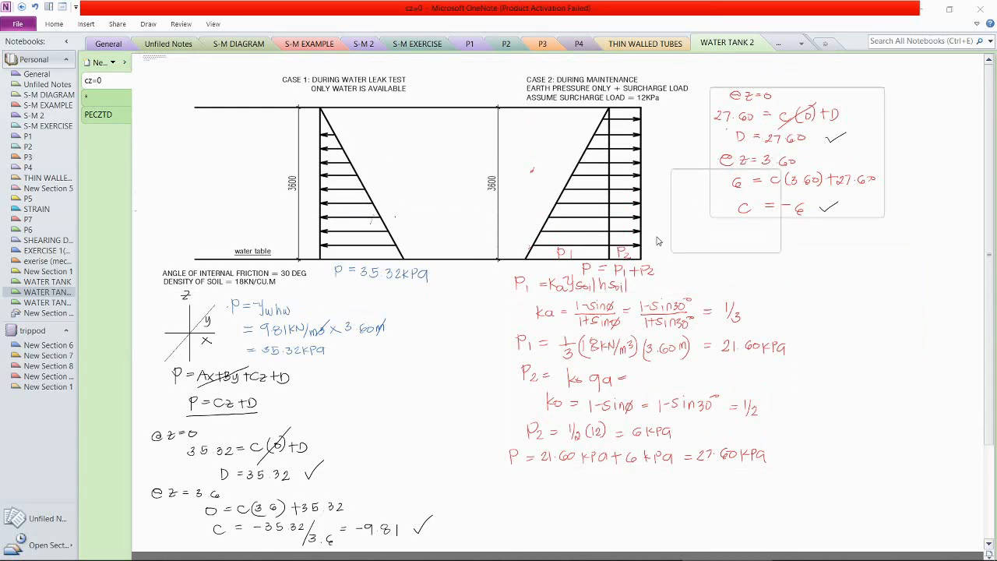
key("alt+Tab")
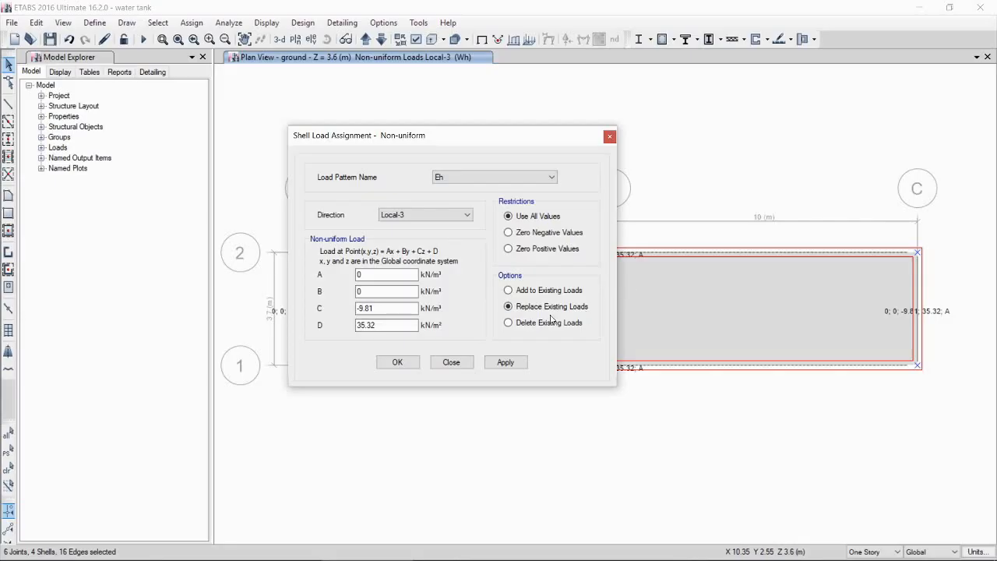
double_click(372, 308)
type("-6")
key("Tab")
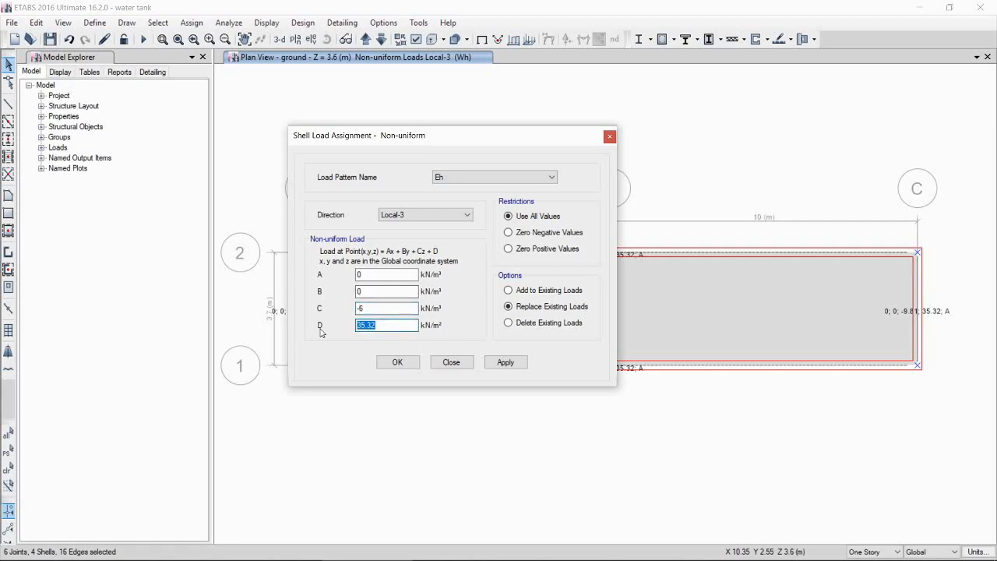
key("alt+Tab")
key("alt+Tab")
type("27")
left_click(397, 362)
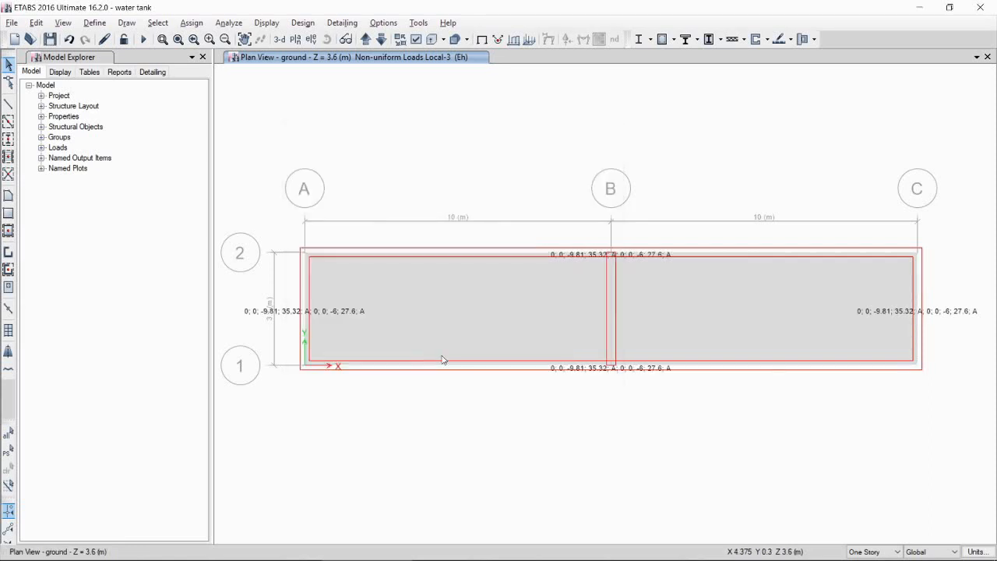
Step: Review the assigned non-uniform wall loads in plan and in the default 3D view of the tank
scroll(579, 292, "down", 3)
scroll(590, 282, "up", 3)
scroll(596, 293, "down", 3)
mouse_move(617, 303)
middle_mouse_down()
mouse_move(590, 310)
mouse_move(628, 285)
mouse_move(597, 287)
middle_mouse_up()
scroll(589, 306, "up", 3)
scroll(660, 299, "down", 3)
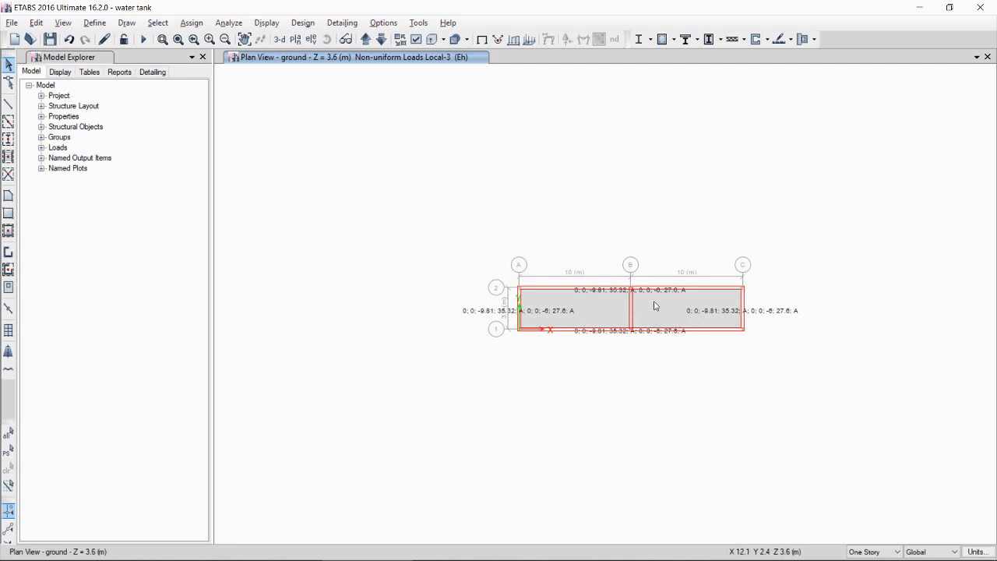
middle_click_drag(650, 312, 615, 307)
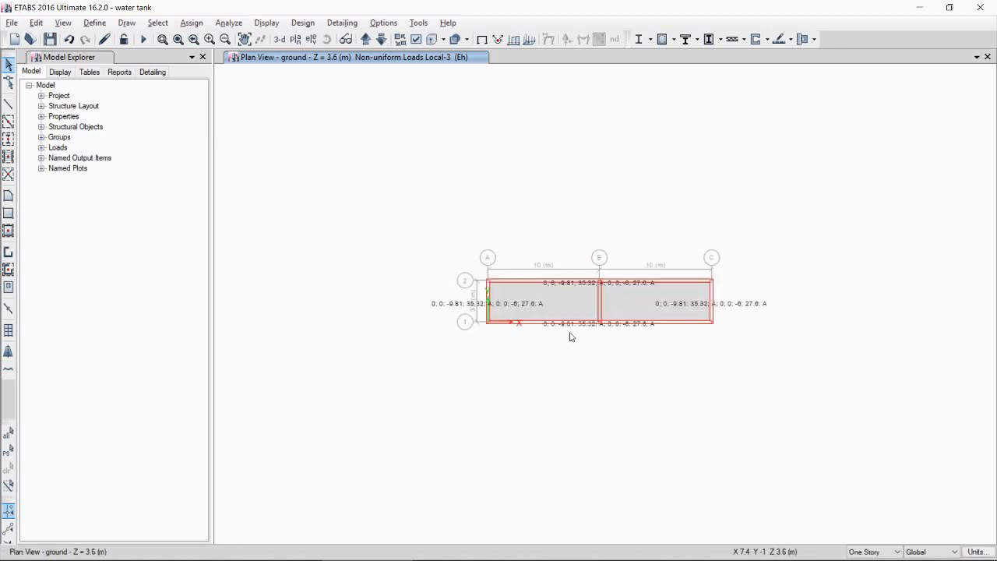
left_click(286, 42)
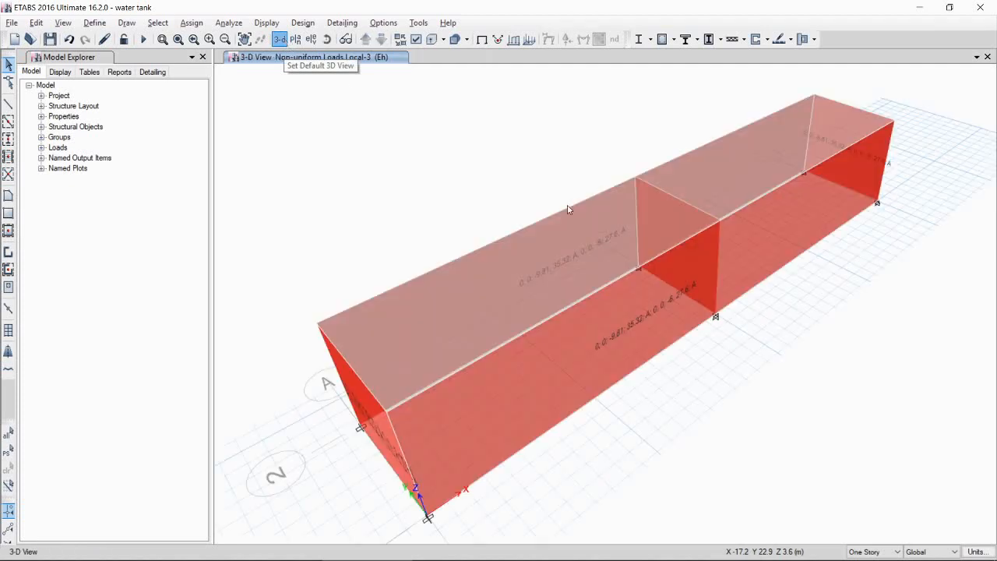
middle_click_drag(534, 285, 520, 293)
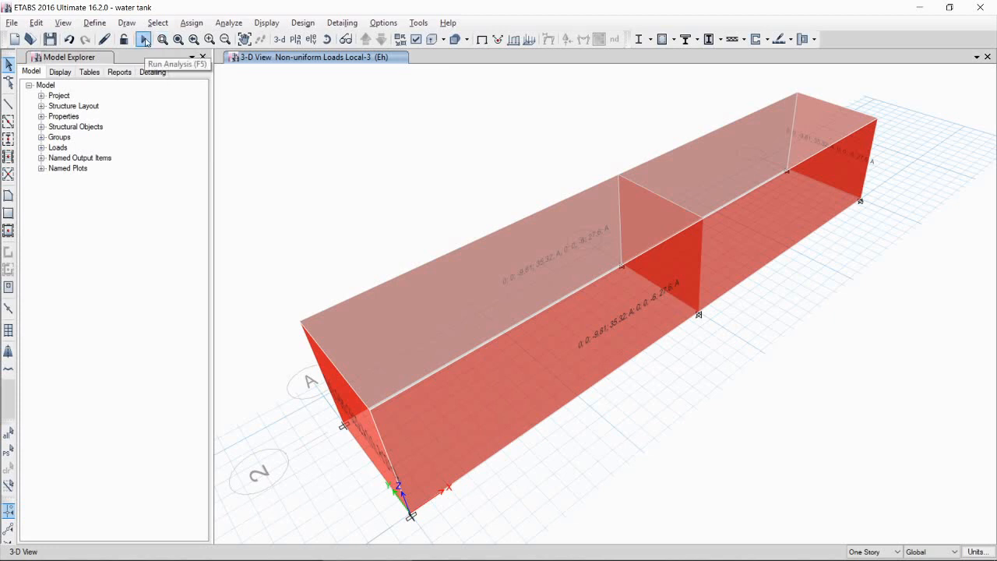
Step: Run the analysis and display resultant M11 shell moment contours with values for load combination Eh-serv
left_click(144, 40)
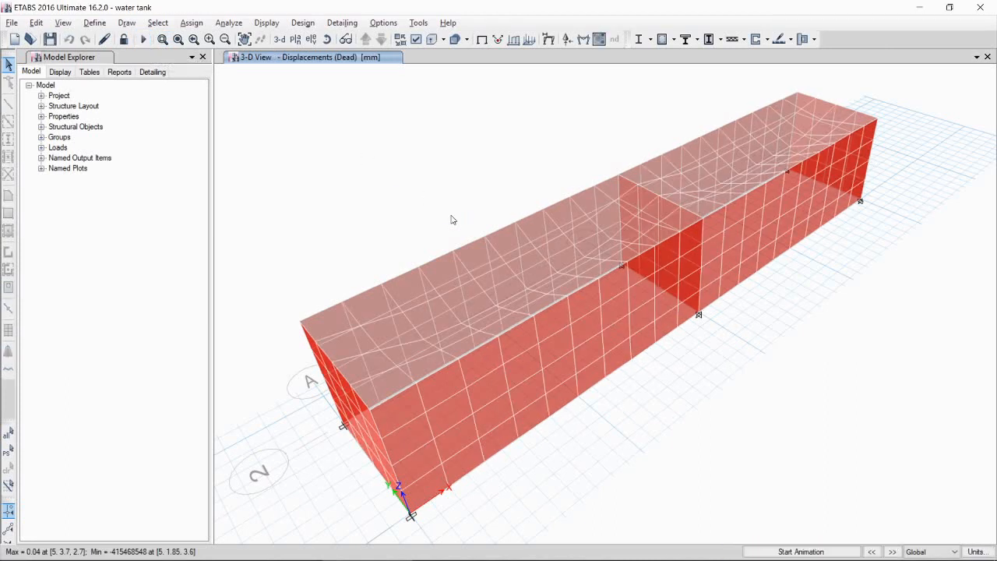
middle_click_drag(453, 219, 638, 127)
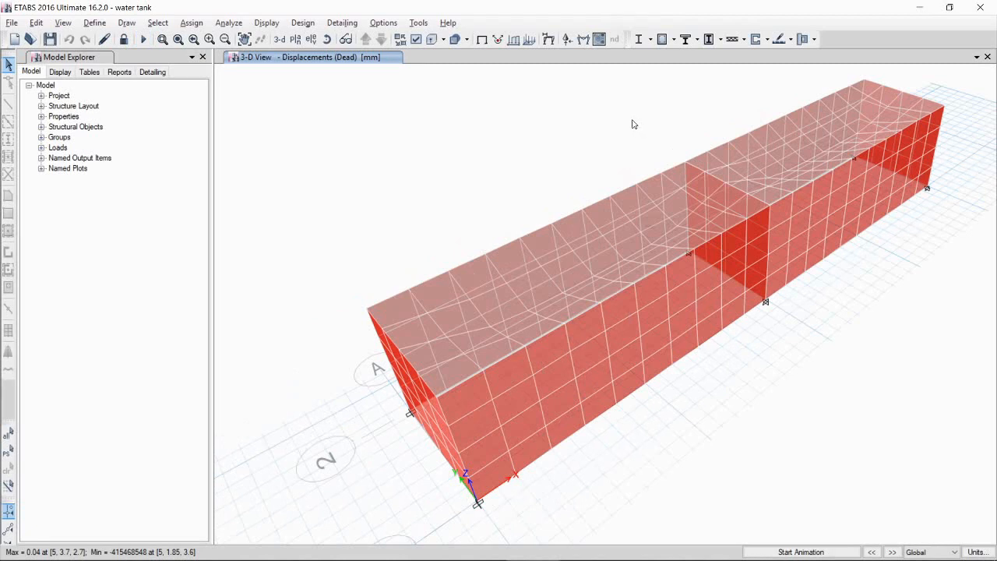
left_click(599, 39)
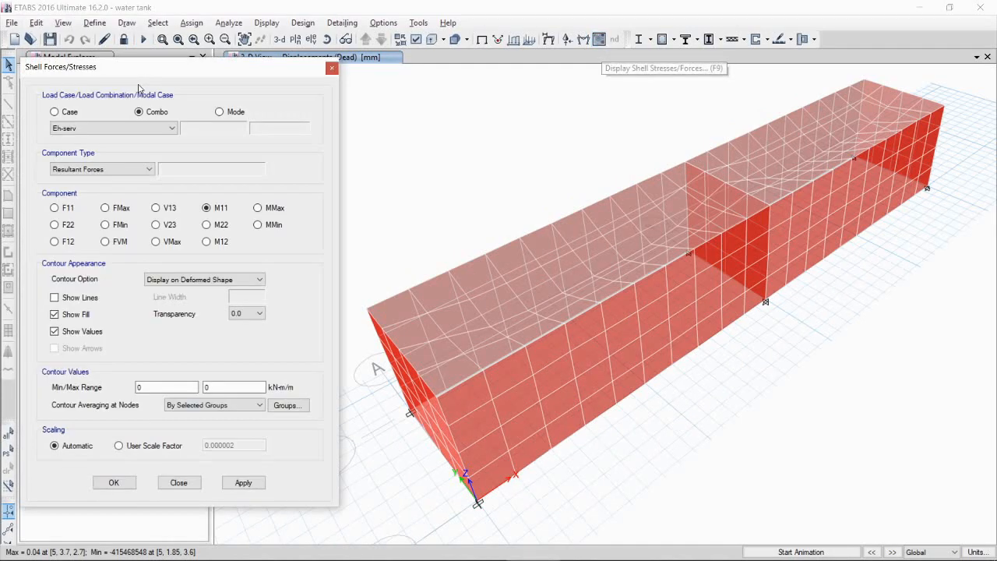
left_click(156, 129)
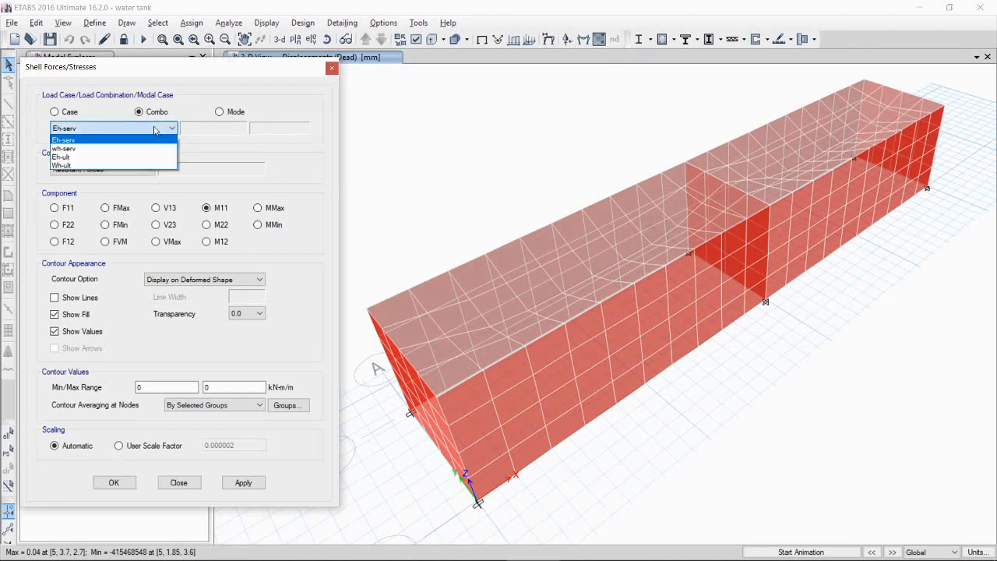
left_click(157, 130)
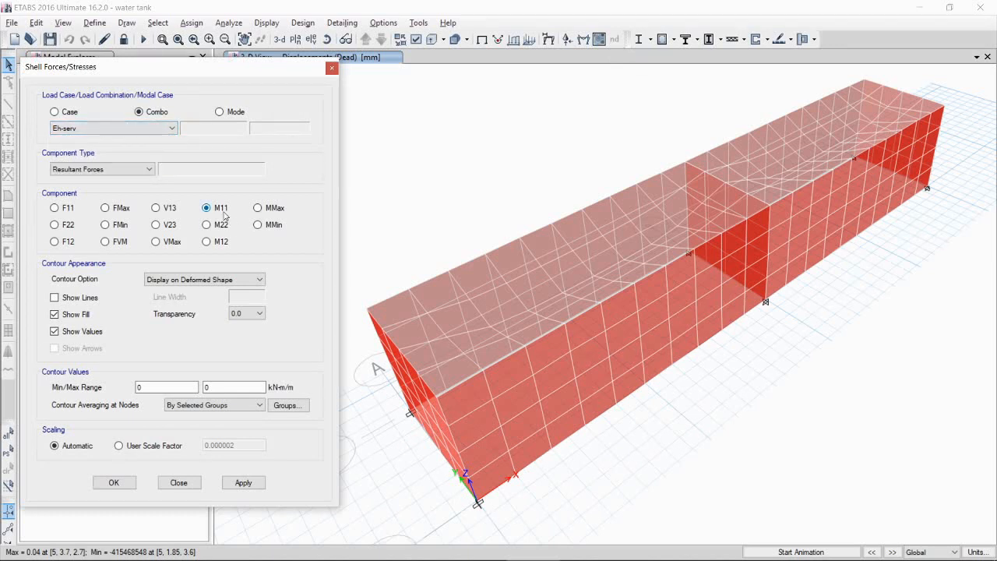
left_click(251, 282)
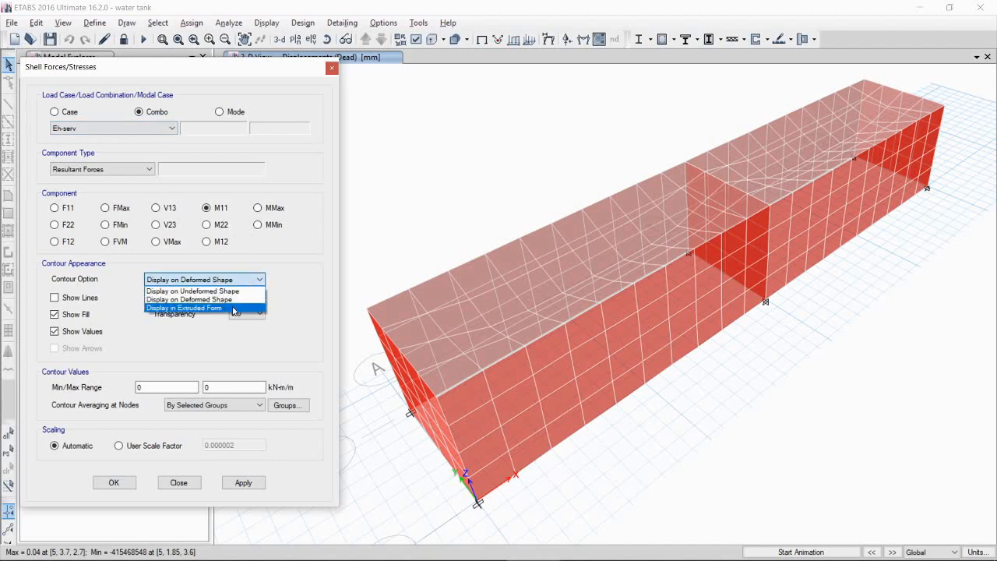
left_click(234, 300)
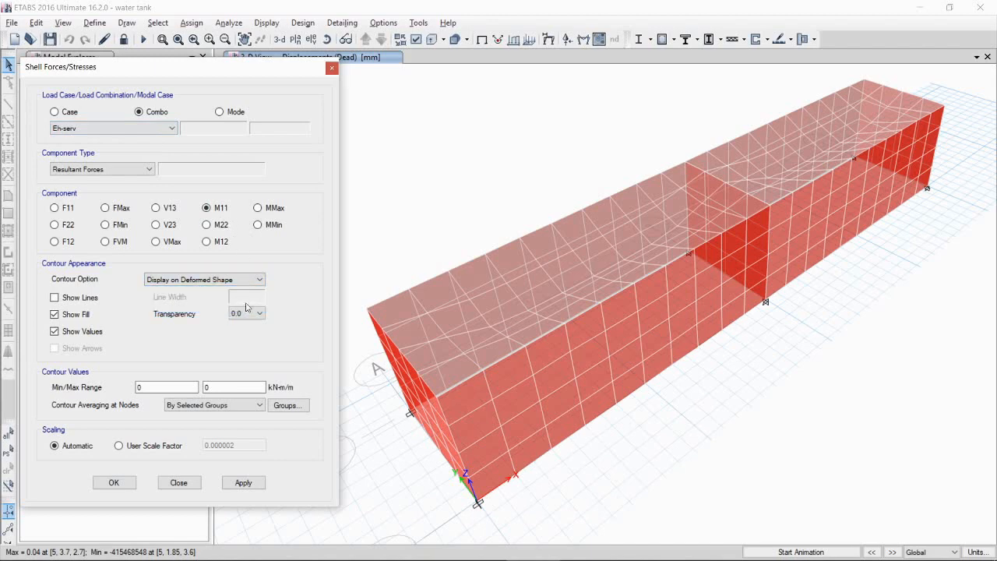
left_click(243, 483)
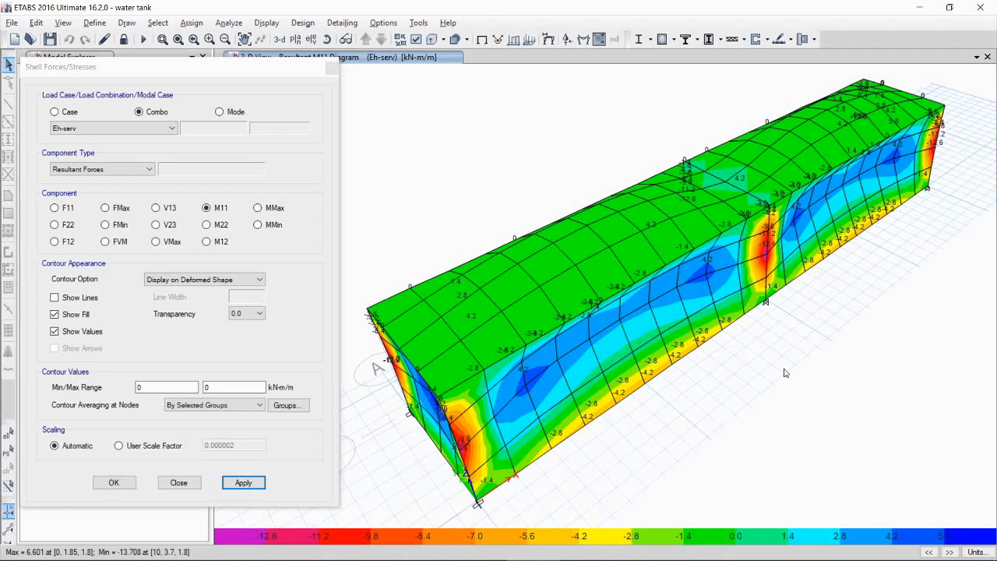
Step: Inspect the area moment diagrams of individual wall shells on the contour plot
right_click(759, 248)
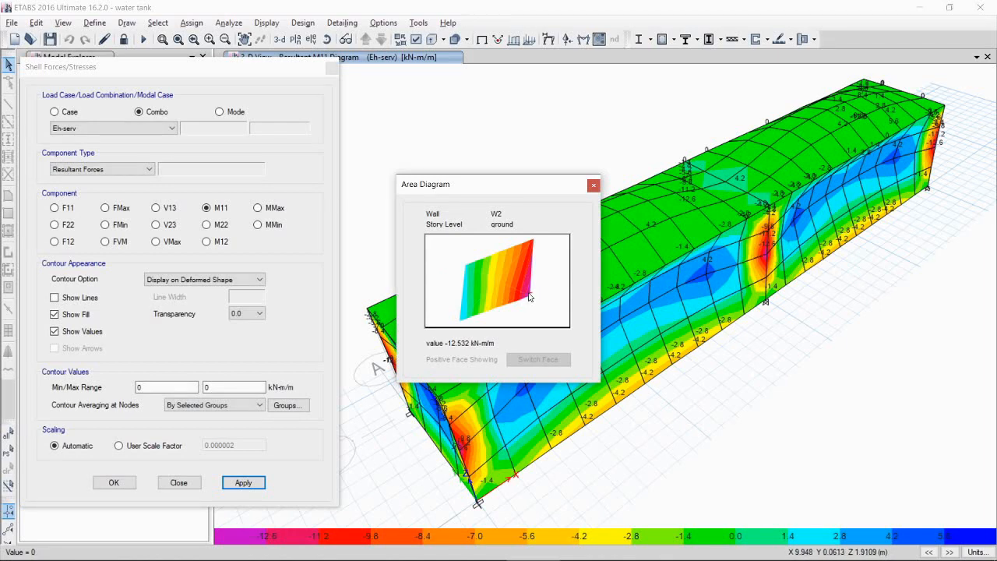
left_click(594, 187)
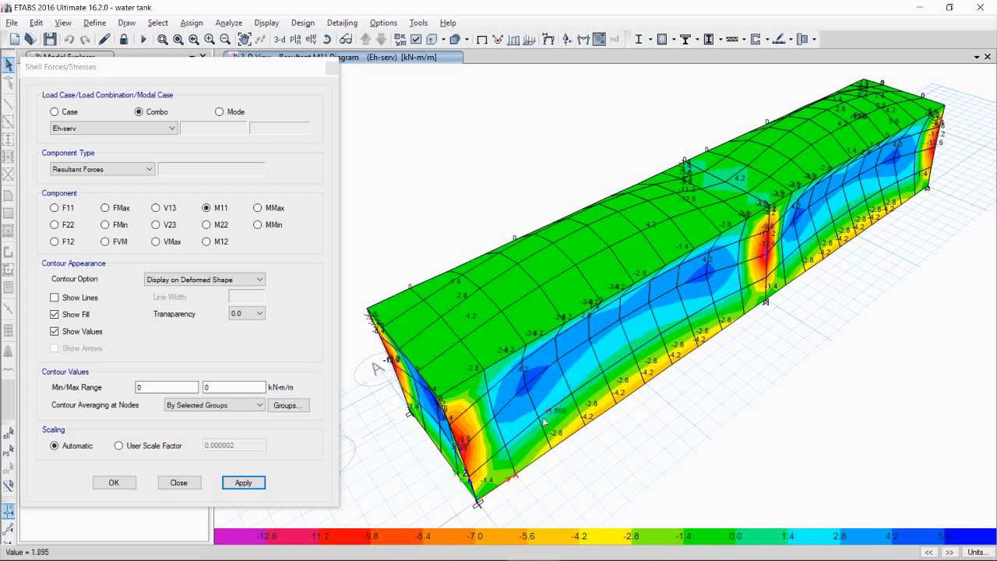
right_click(460, 438)
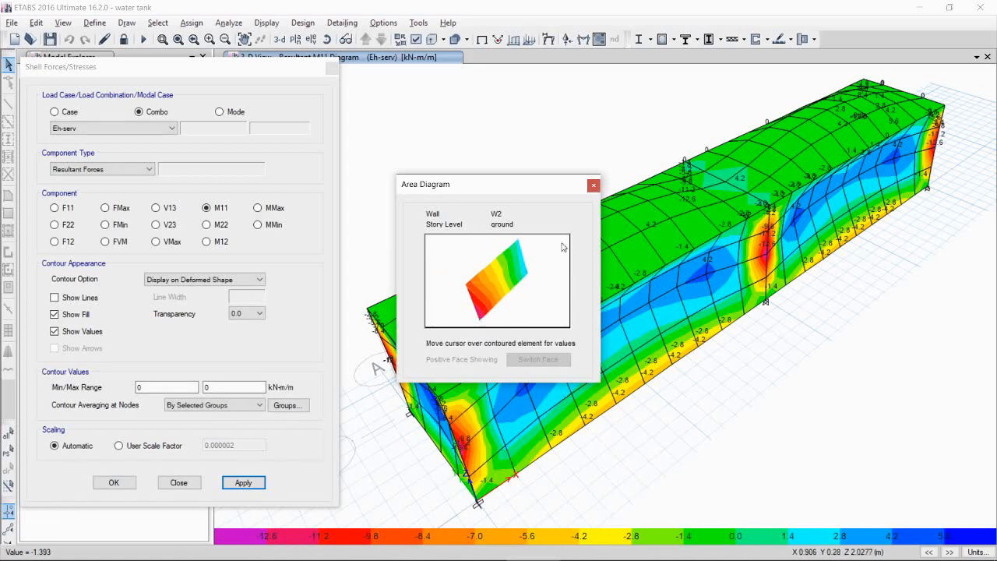
left_click(593, 187)
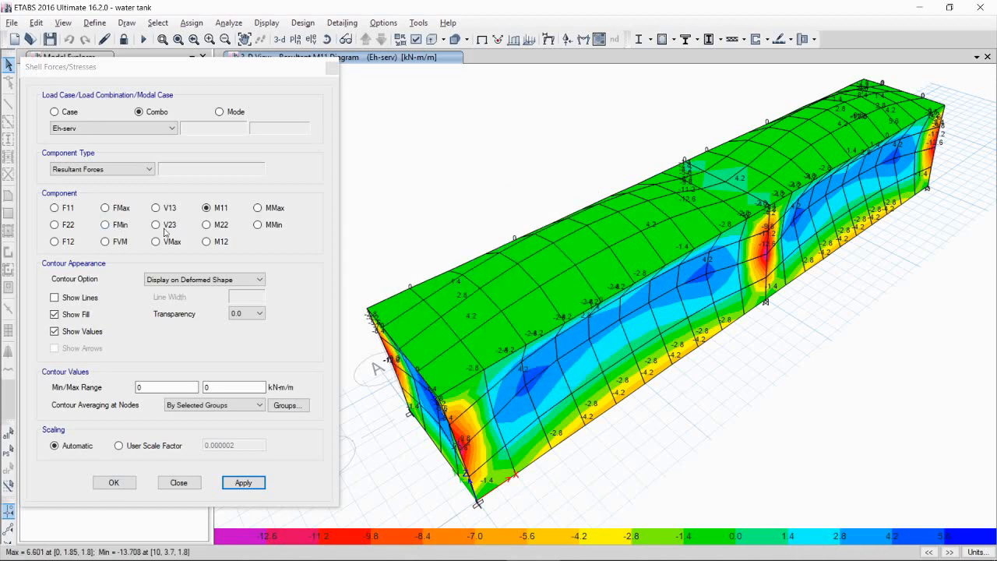
Step: Display the resultant M22 shell moment contours for Eh-serv and inspect a long-wall shell's area diagram
left_click(217, 229)
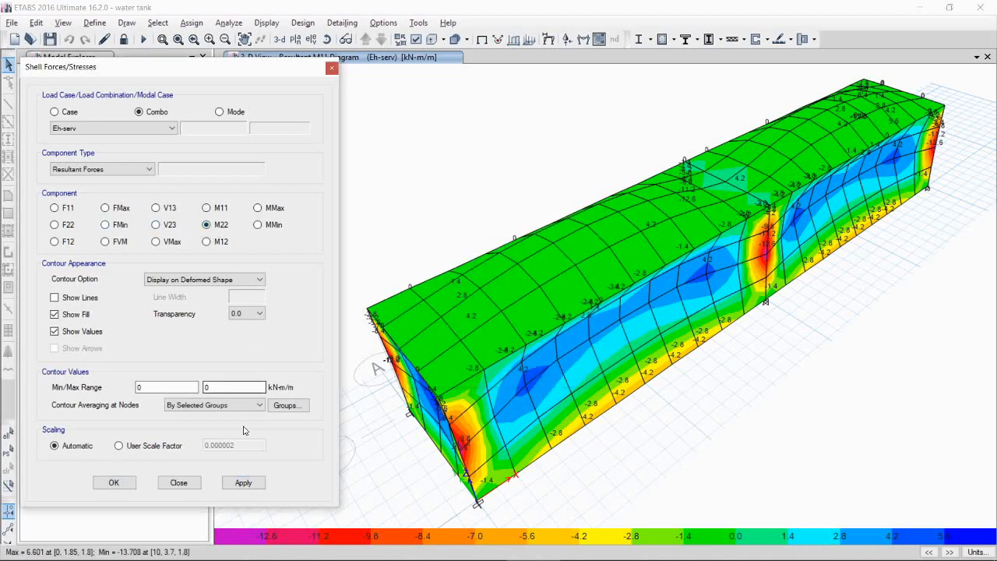
left_click(247, 483)
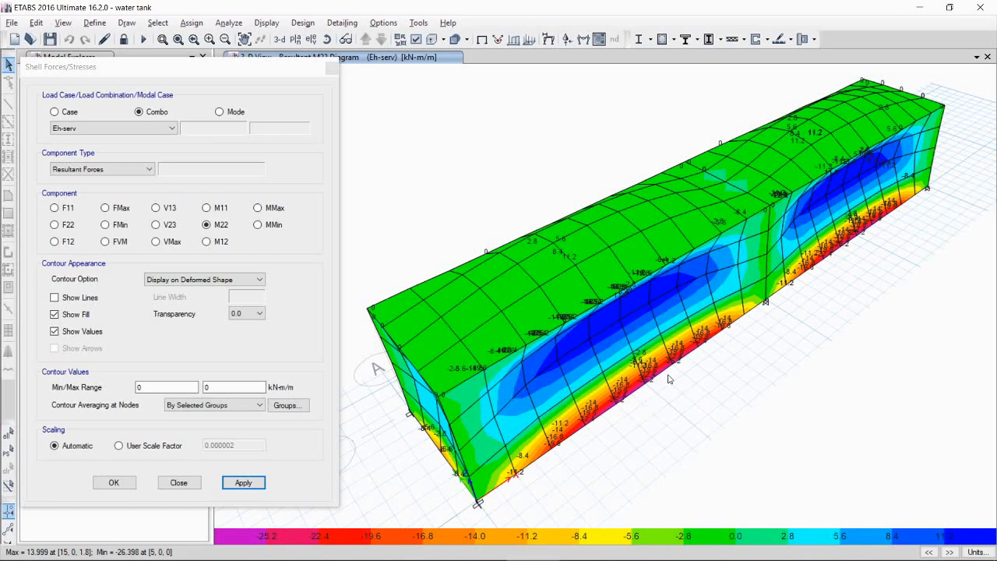
right_click(667, 374)
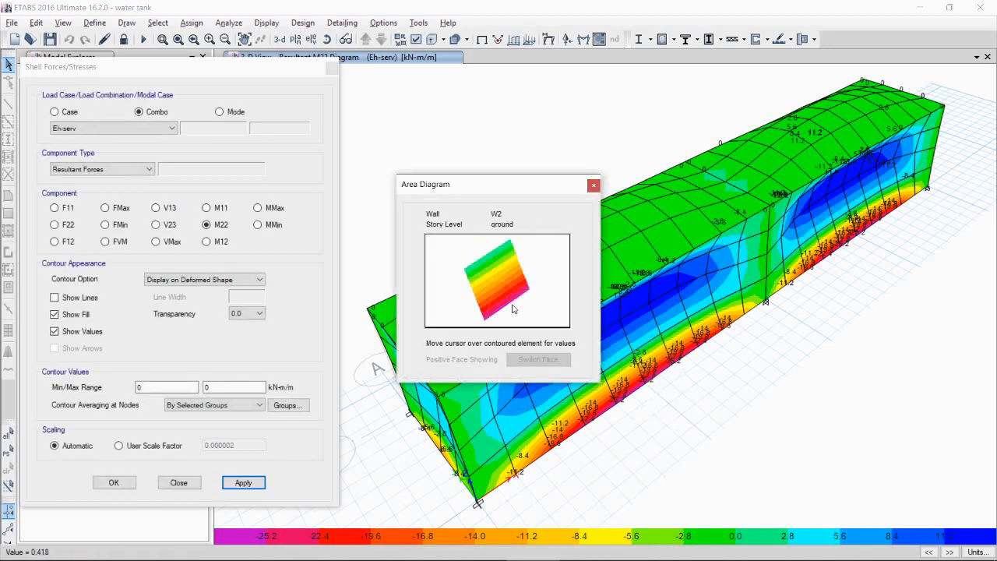
mouse_move(510, 307)
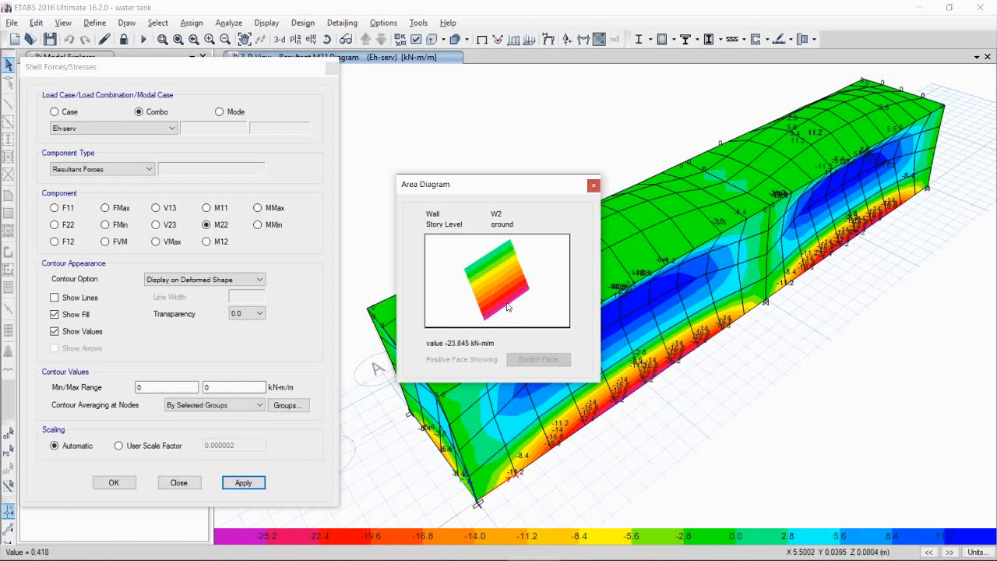
left_click(594, 186)
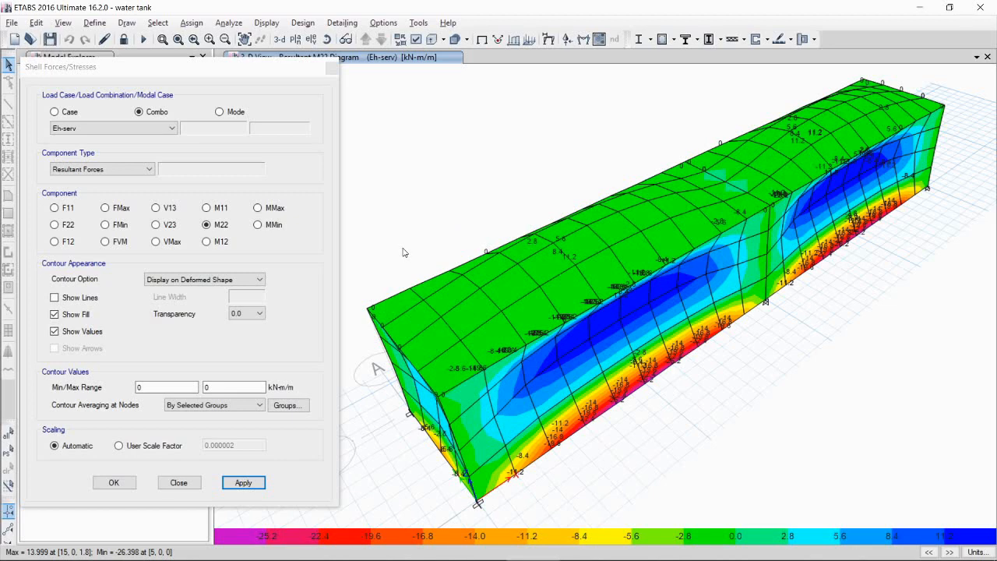
Step: Switch the shell moment contours to load combination wh-serv, showing M22 and then M11
left_click(159, 129)
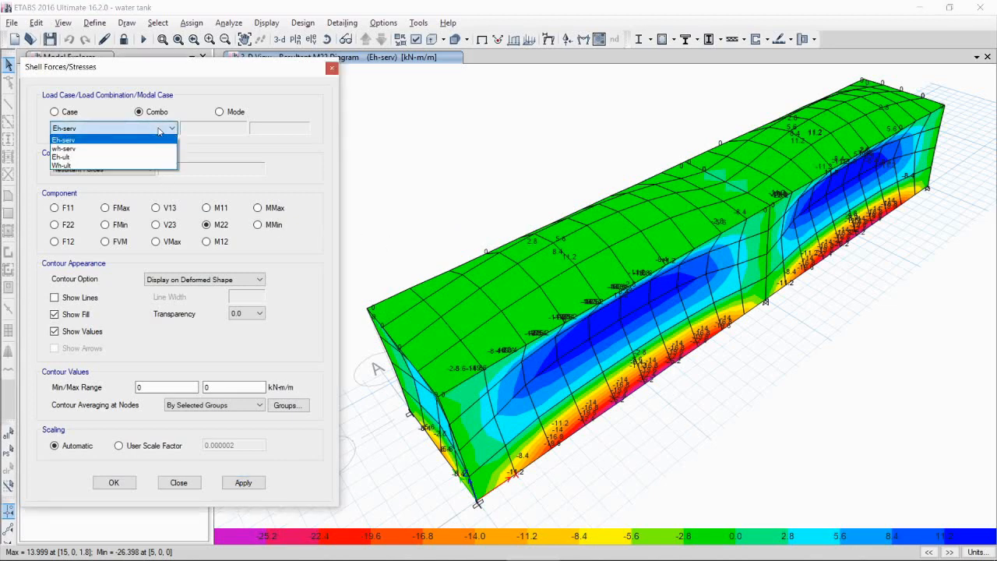
left_click(107, 148)
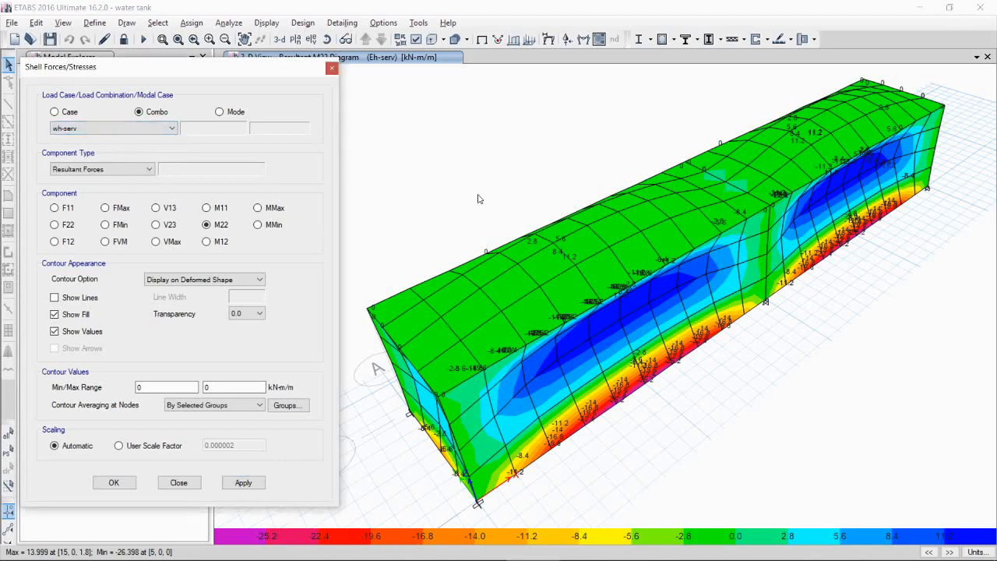
left_click(254, 484)
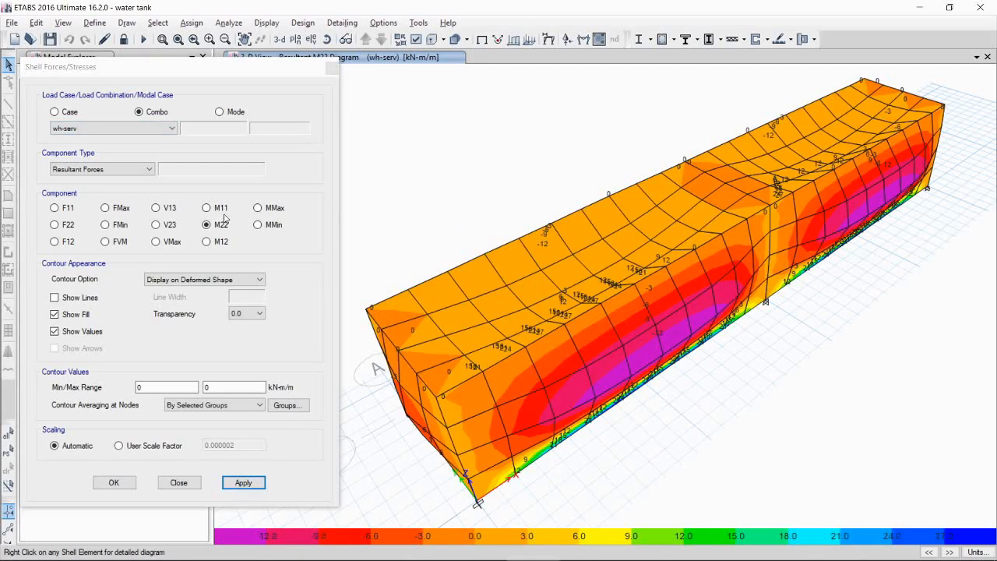
left_click(221, 208)
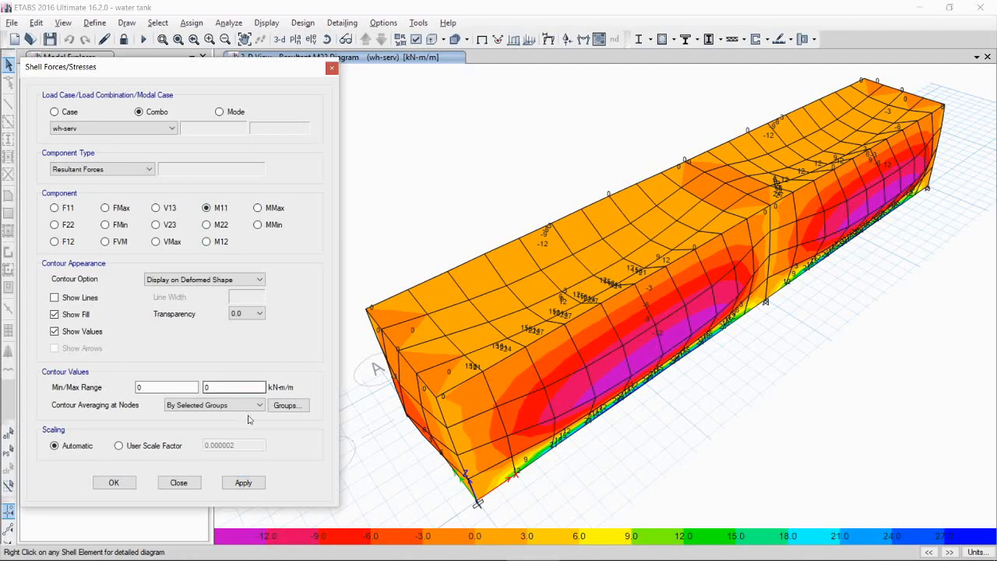
left_click(253, 482)
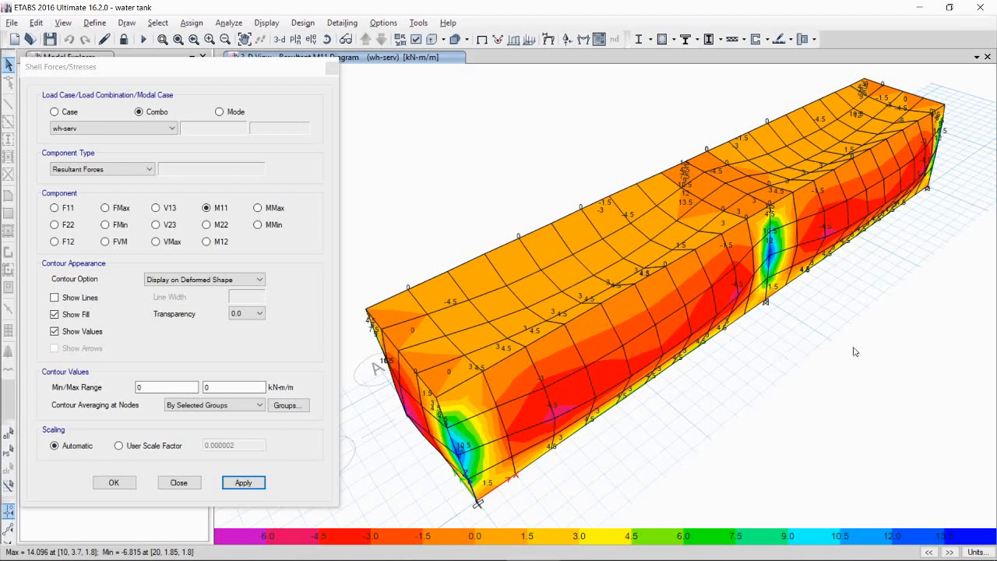
Step: Inspect the M11 area moment diagrams of wall shells near the joints for wh-serv
right_click(761, 252)
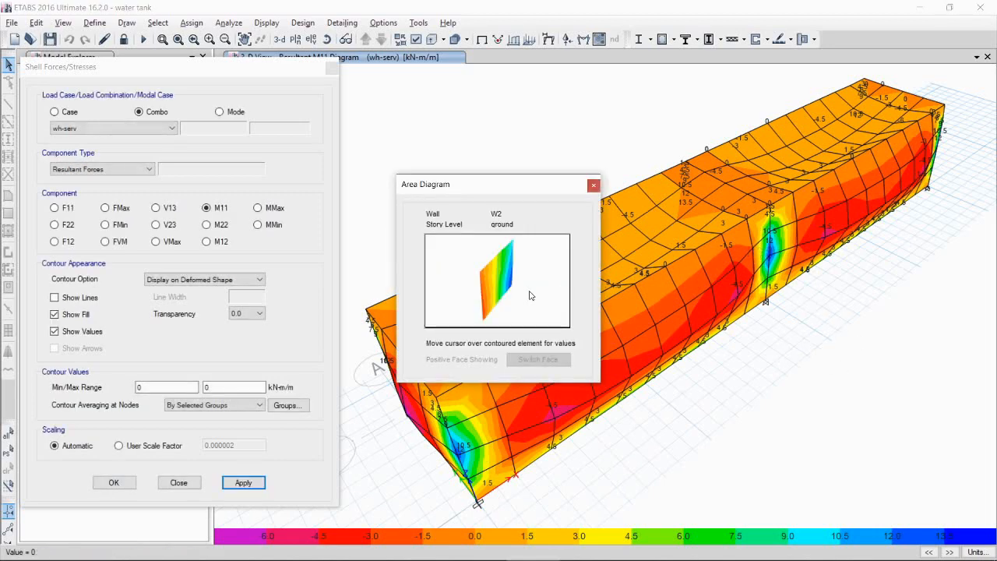
mouse_move(510, 287)
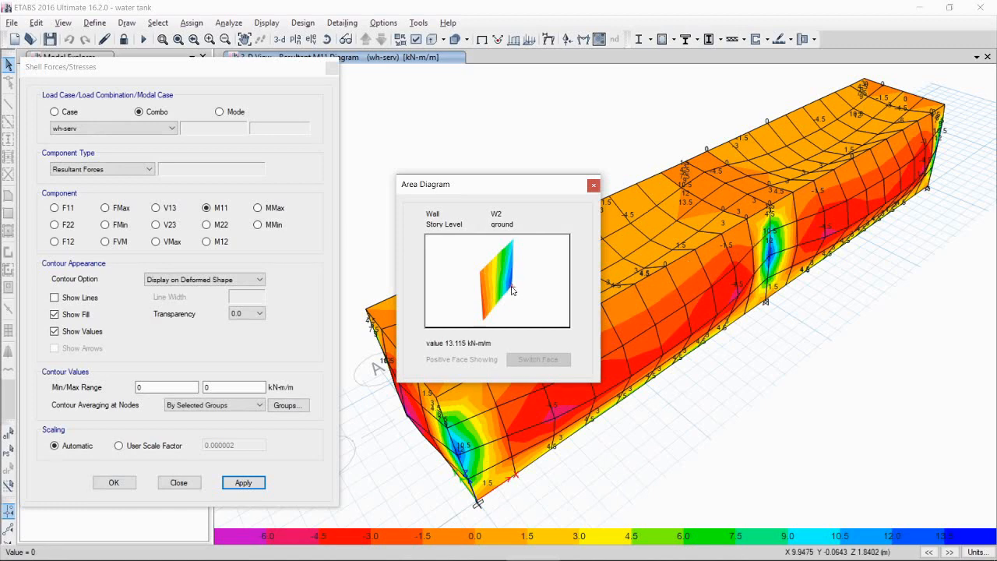
left_click(592, 185)
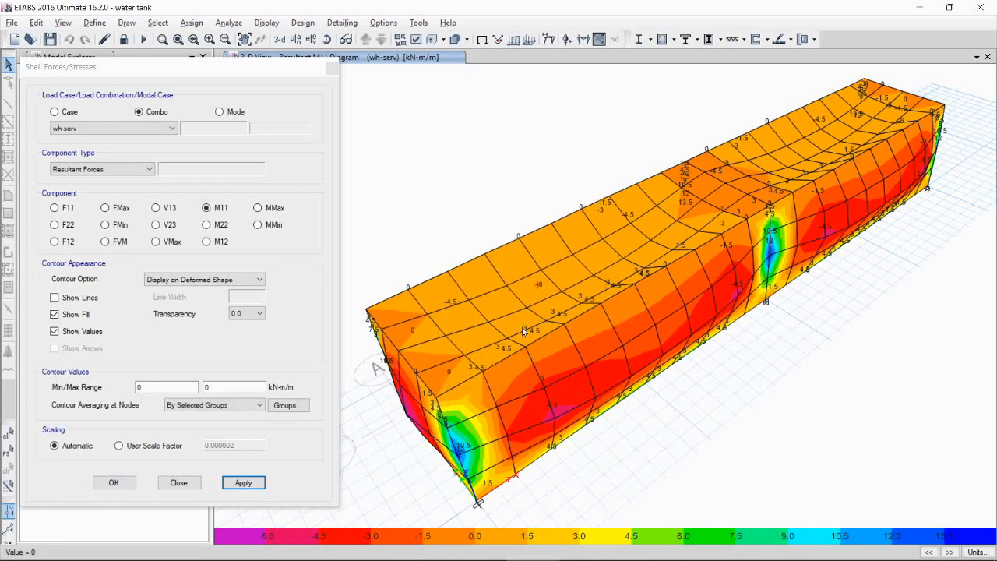
right_click(460, 445)
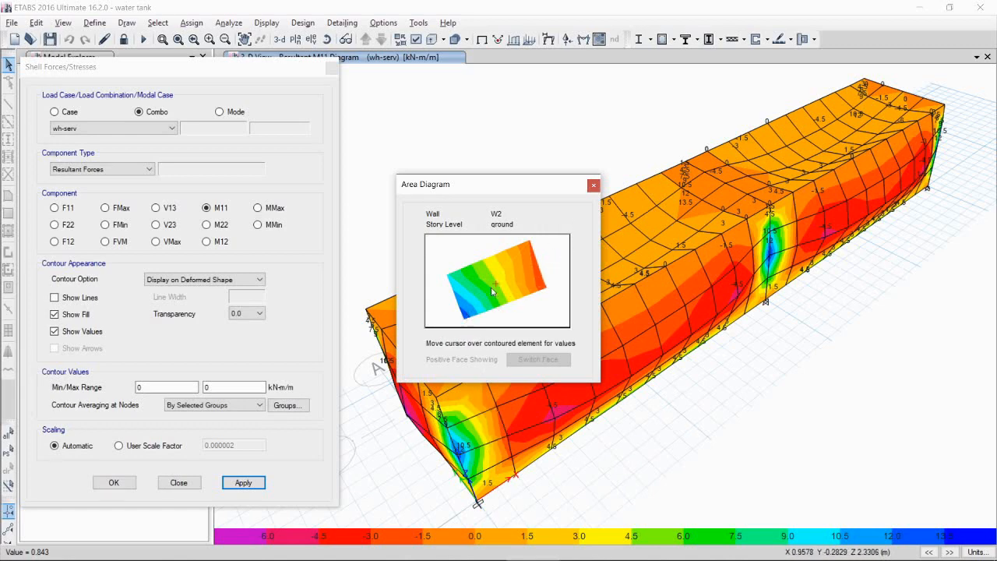
left_click(593, 187)
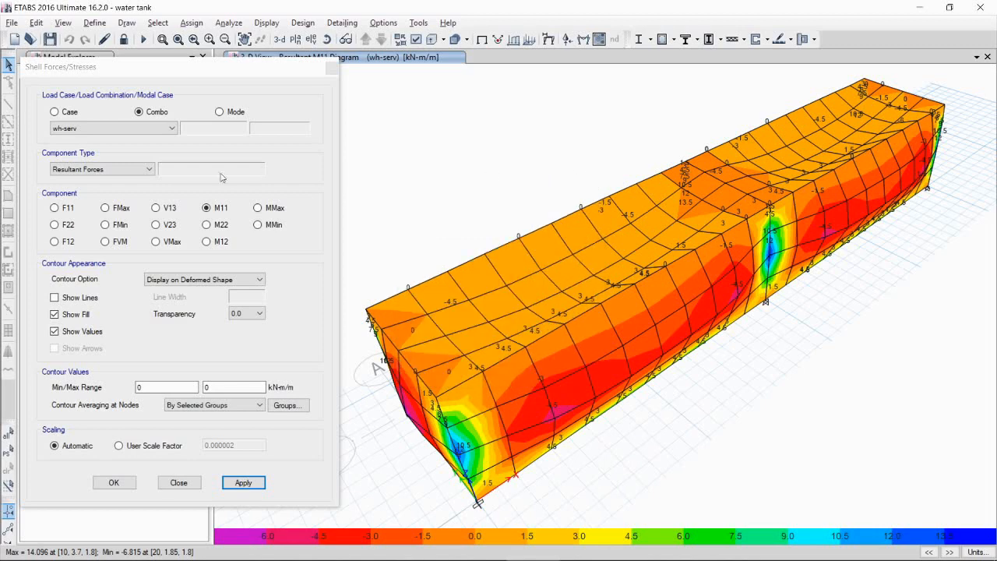
Step: Display the M22 contours for wh-serv and inspect the area diagram of a shell at the wall base
left_click(217, 225)
left_click(245, 482)
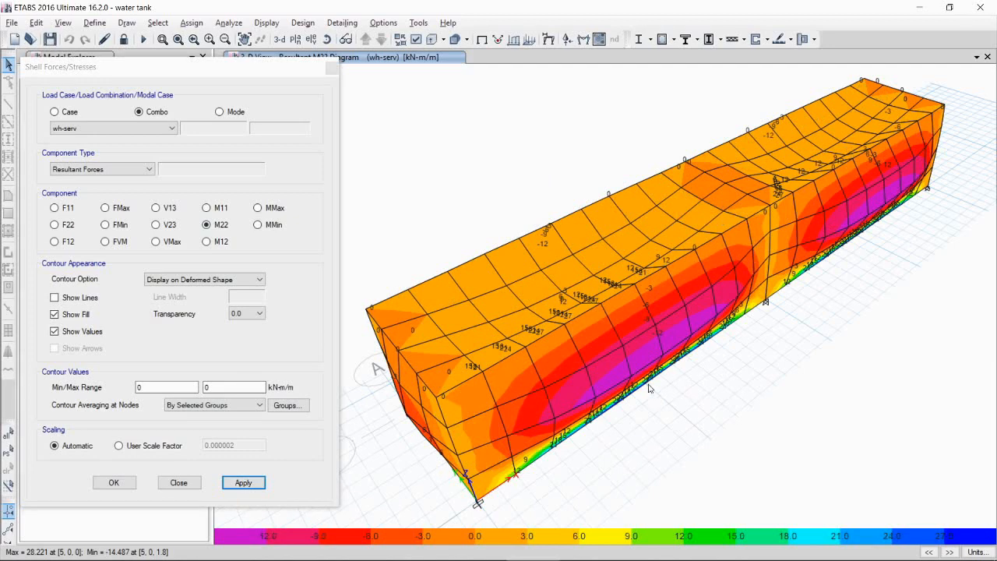
middle_click_drag(657, 384, 647, 365, "shift")
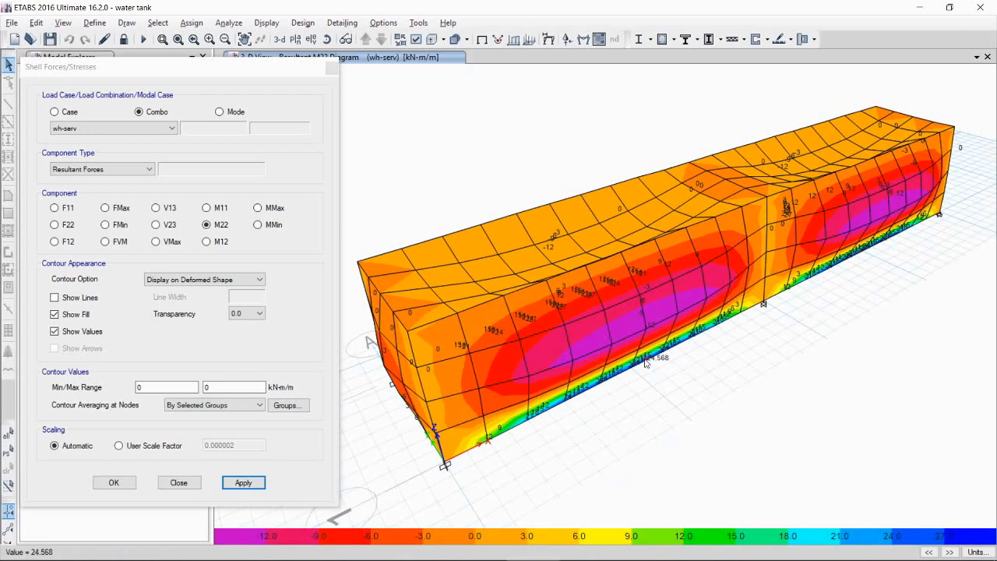
right_click(619, 376)
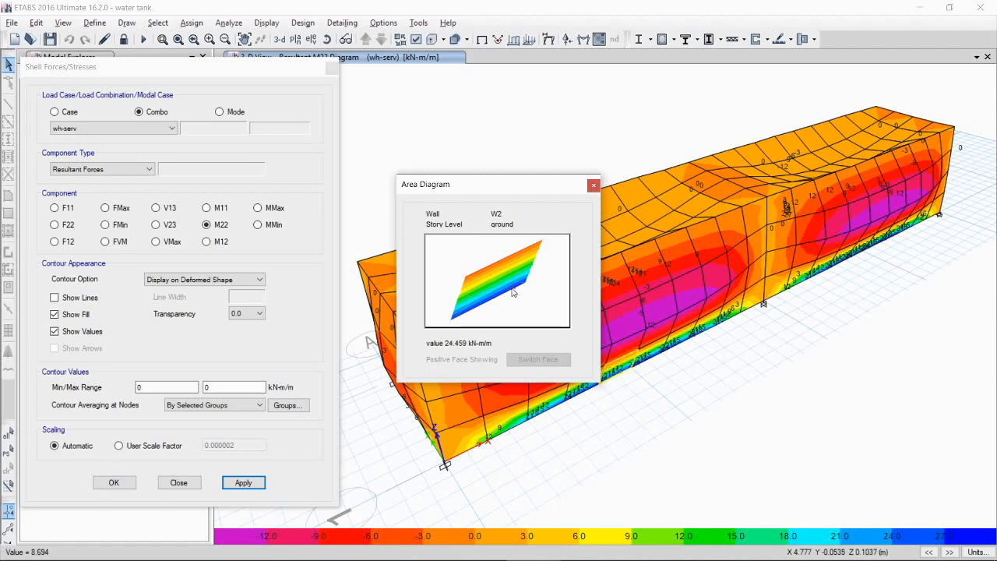
mouse_move(993, 545)
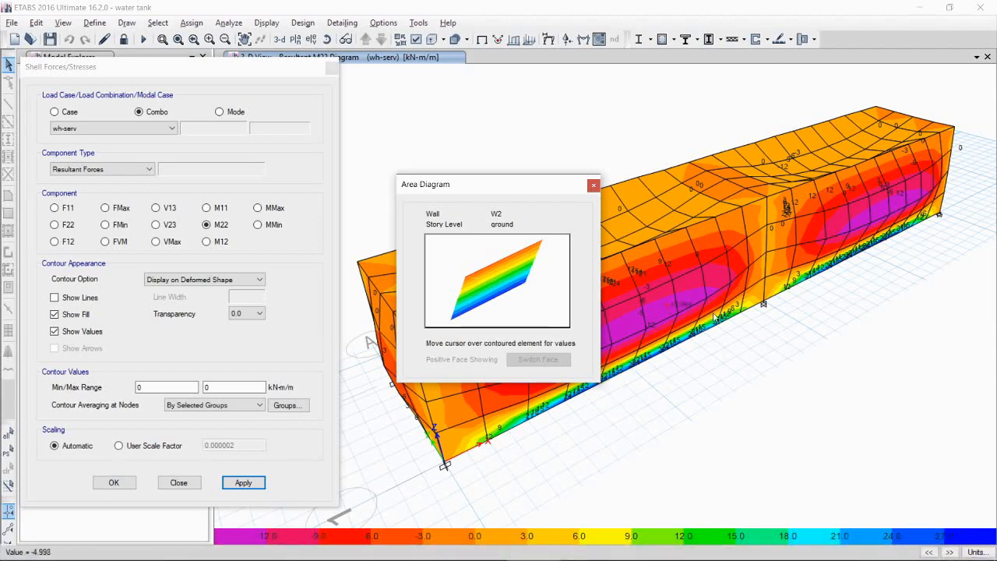
left_click(593, 184)
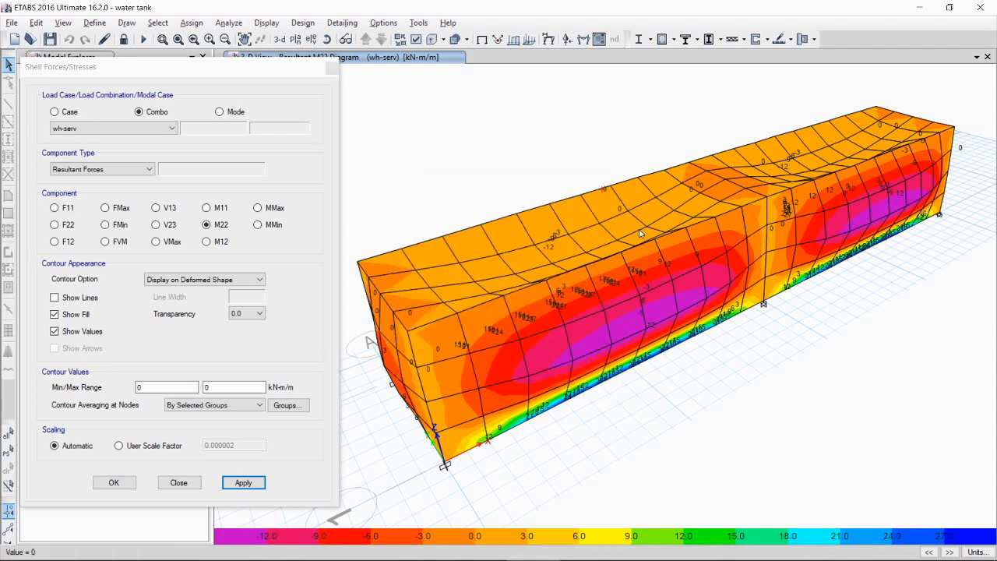
Step: Inspect the M22 area diagram of a base shell on the opposite long wall
middle_click_drag(697, 320, 717, 305, "shift")
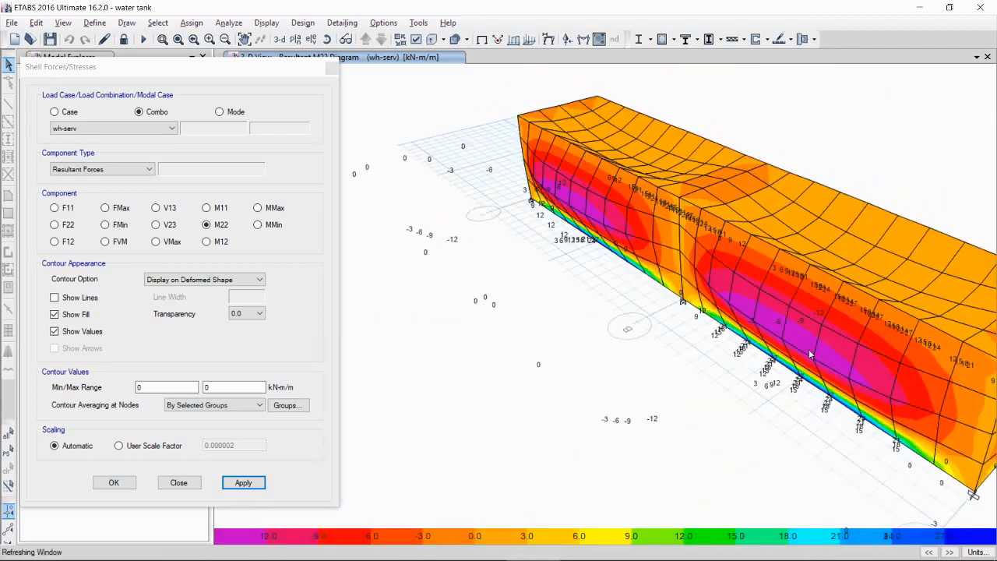
right_click(810, 383)
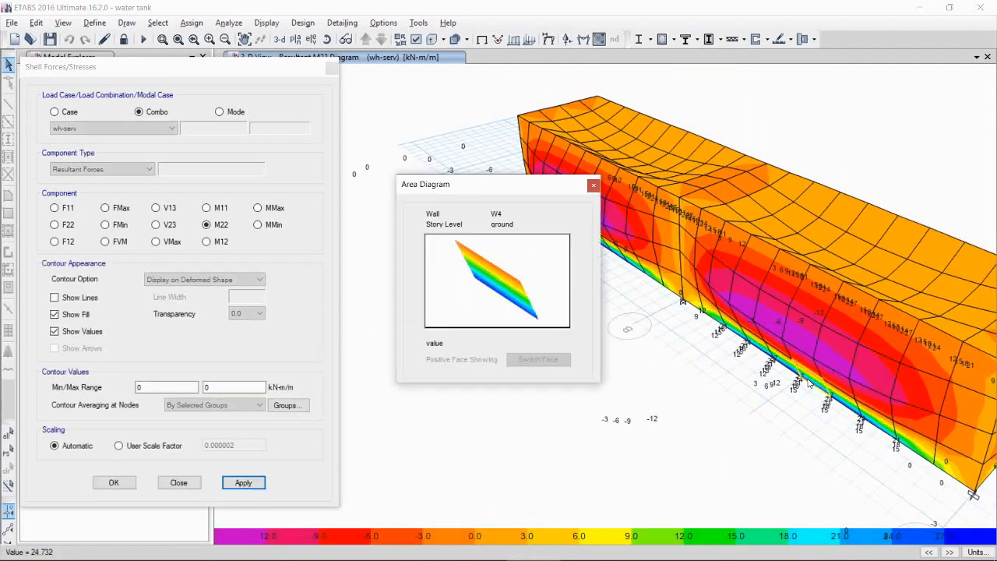
mouse_move(484, 288)
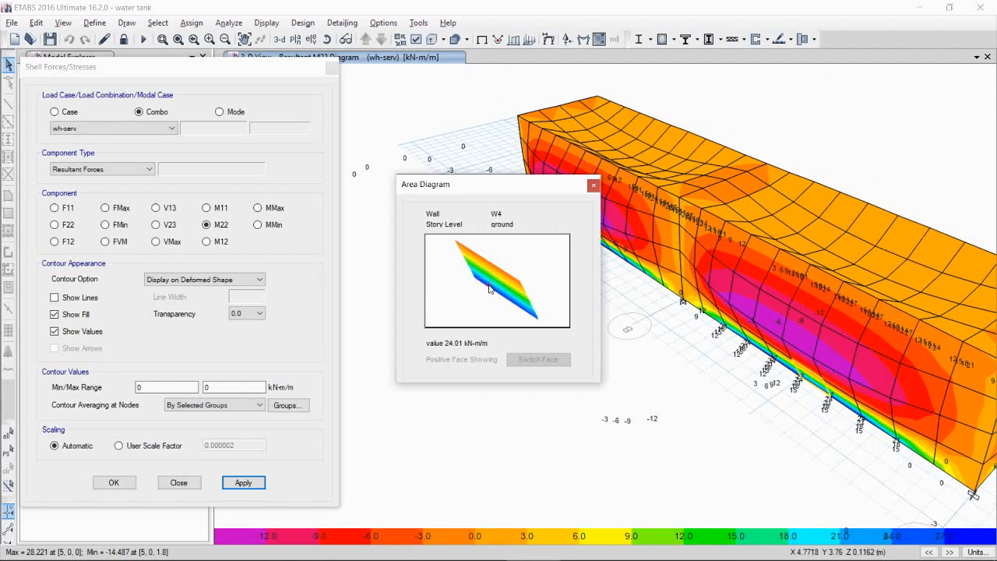
left_click(593, 184)
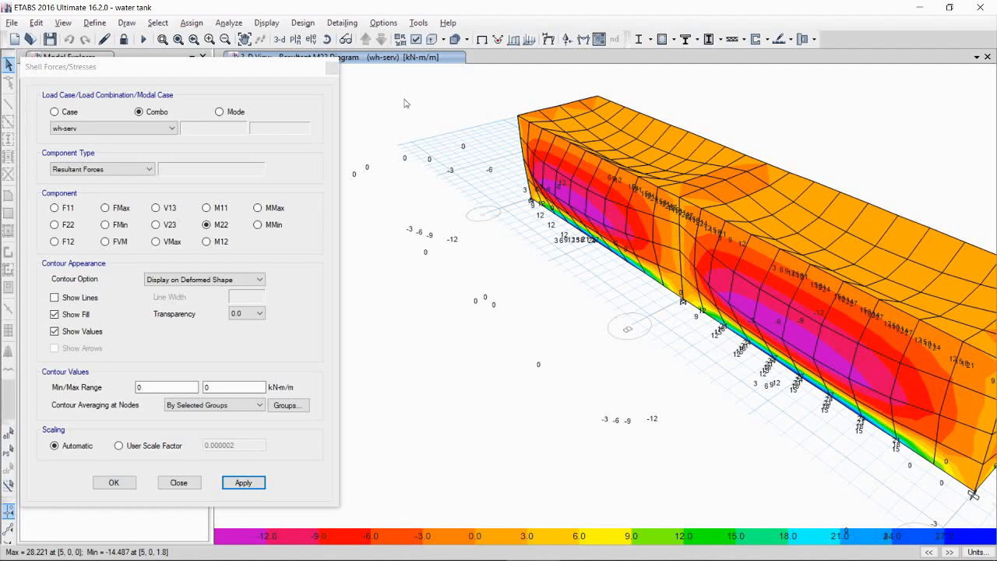
Step: Display the M22 contours for load combination Eh-ult and inspect a base shell's area diagram
left_click(140, 127)
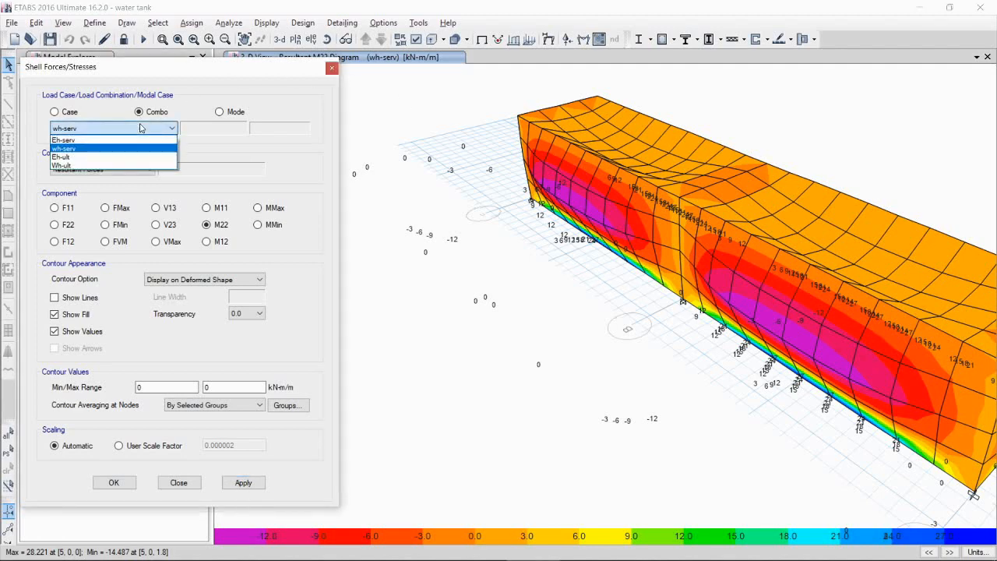
left_click(101, 157)
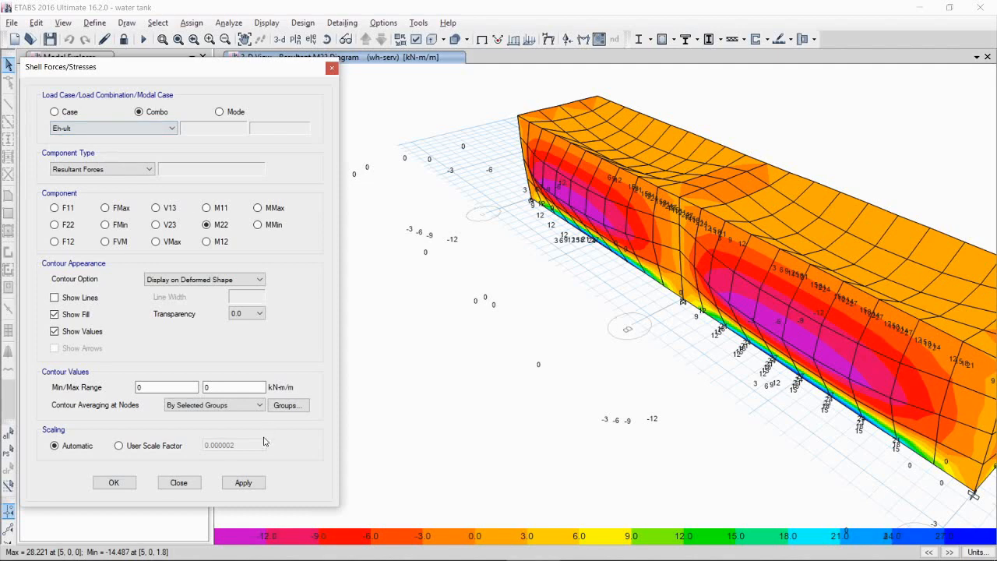
left_click(243, 482)
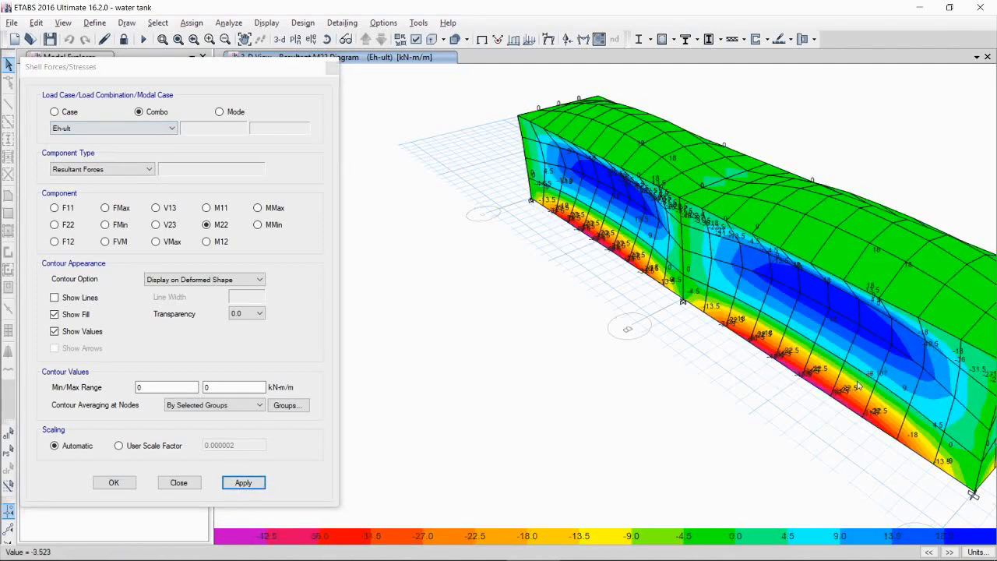
middle_click_drag(859, 387, 750, 337, "shift")
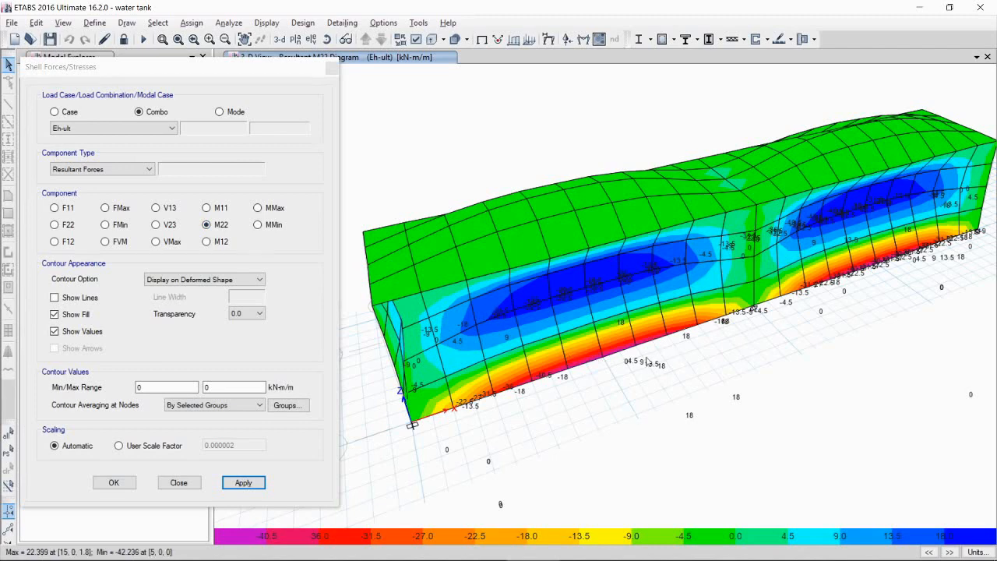
right_click(586, 361)
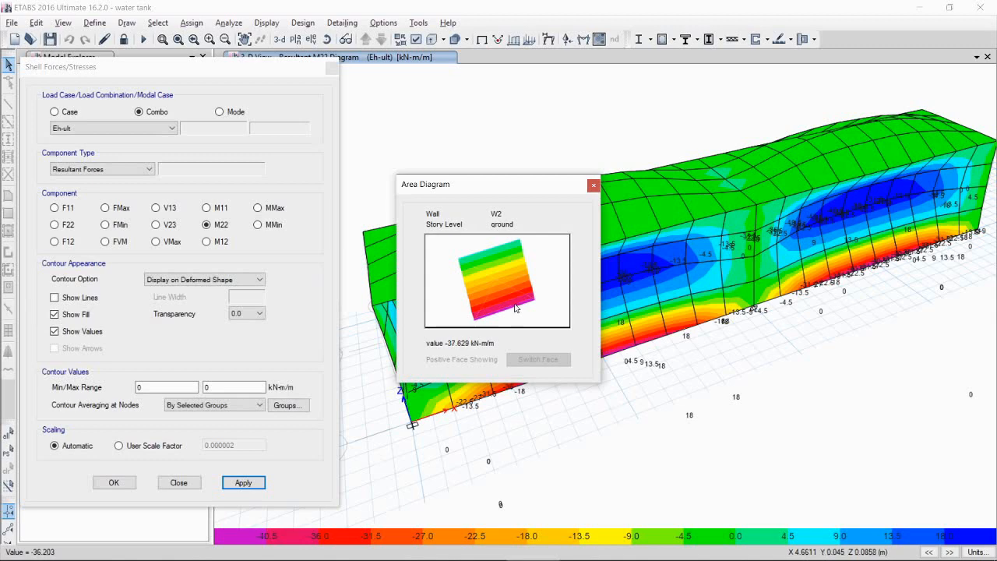
left_click(593, 185)
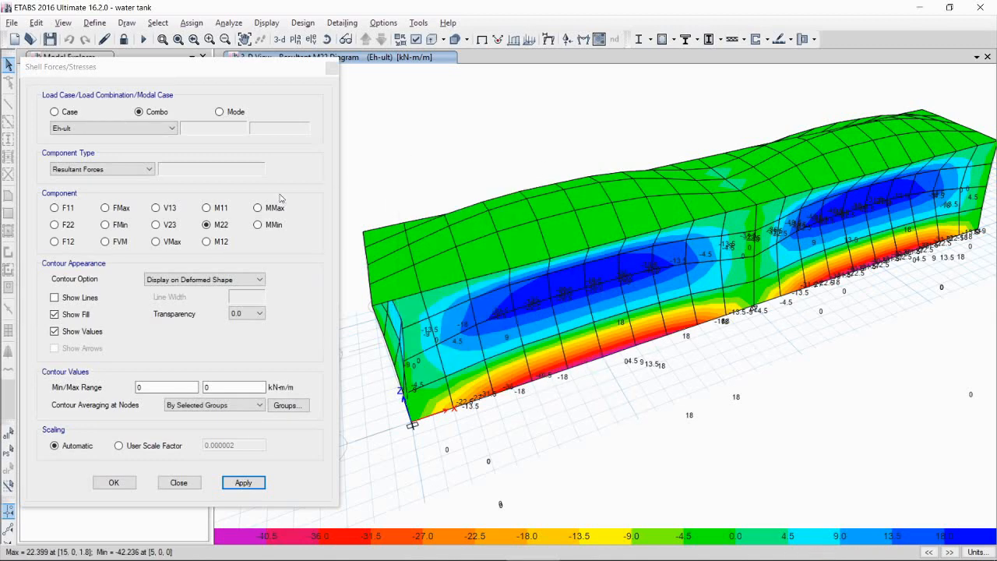
Step: Display the M11 contours for Eh-ult and inspect the area diagram of a shell at the wall joint
left_click(220, 210)
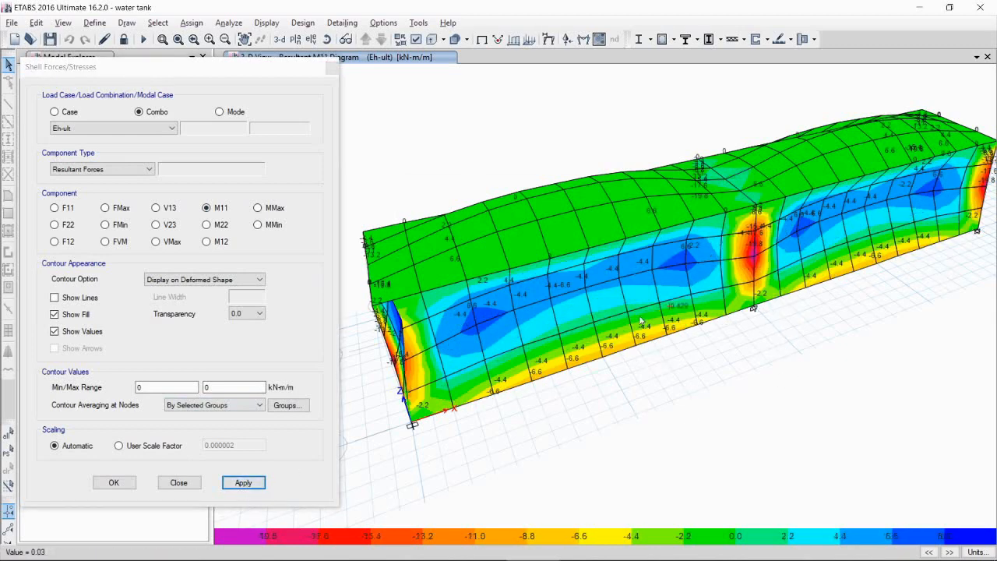
mouse_move(633, 319)
middle_mouse_down("shift")
mouse_move(639, 339)
mouse_move(661, 338)
middle_mouse_up("shift")
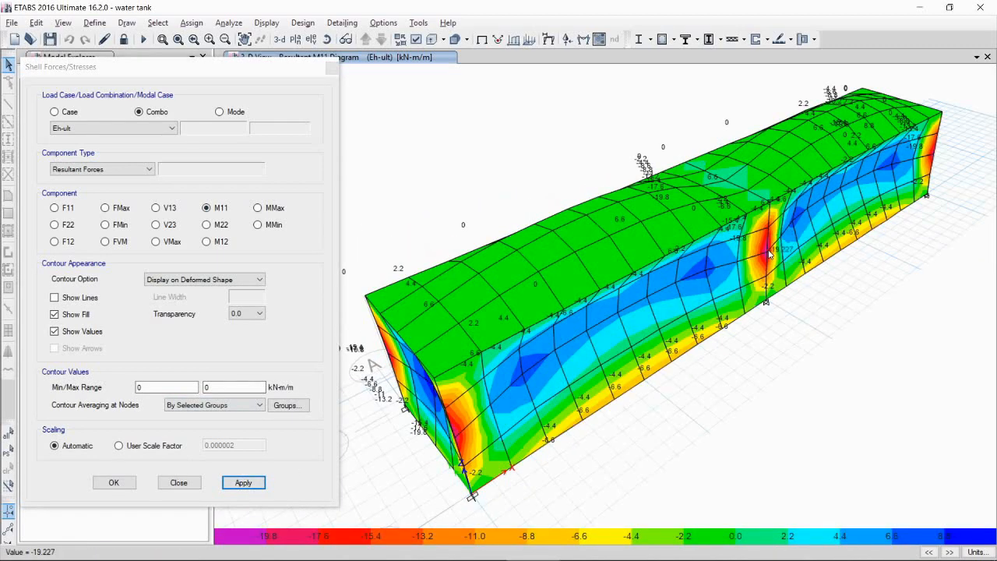
right_click(767, 249)
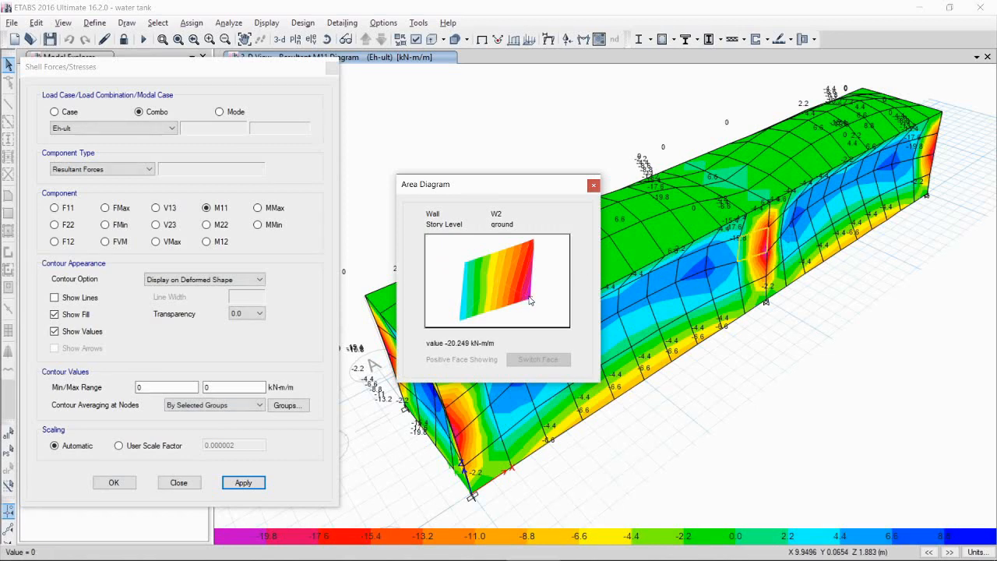
left_click(593, 184)
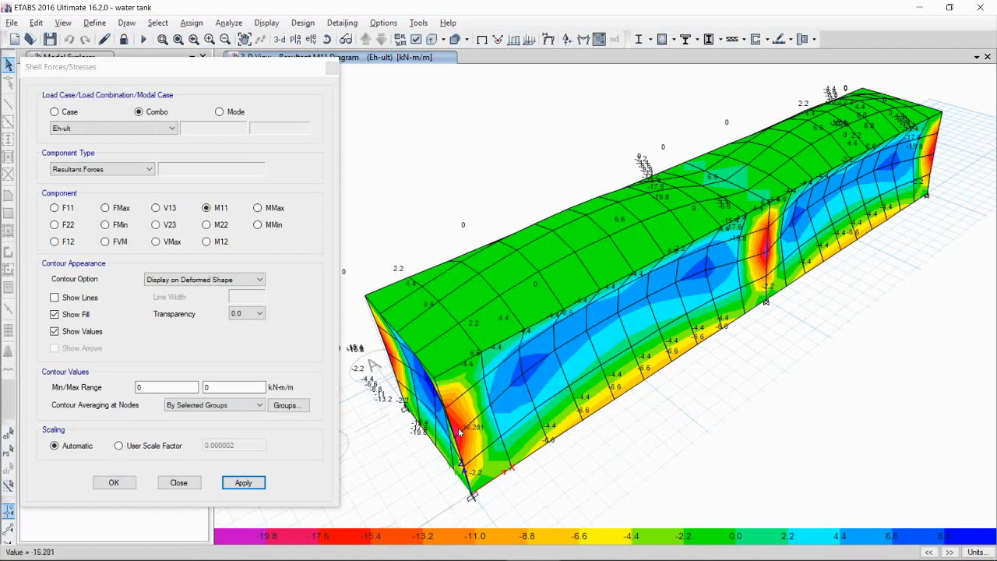
middle_click_drag(461, 449, 515, 442)
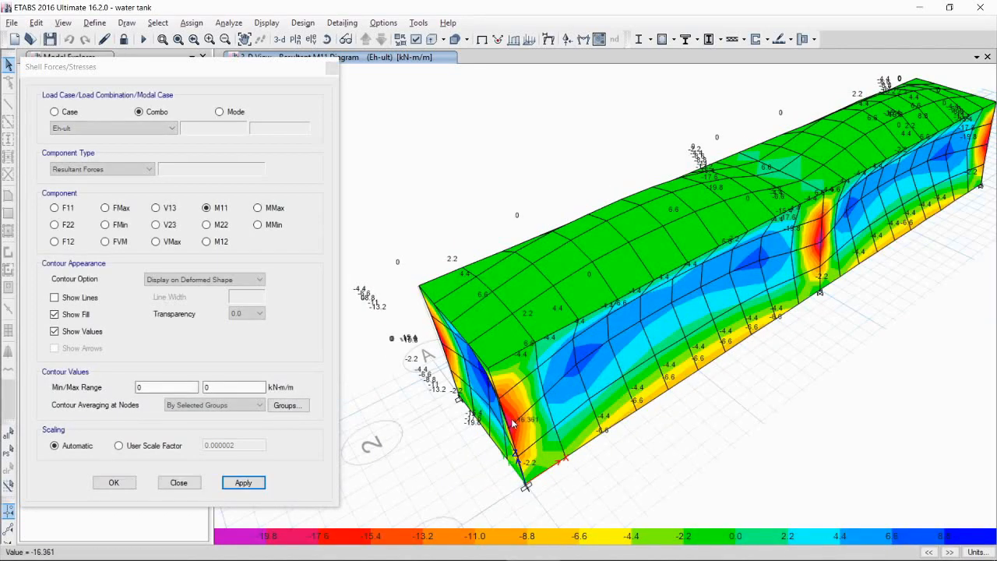
Step: Inspect the M11 area diagram of a shell at the end-wall corner for Eh-ult
right_click(507, 415)
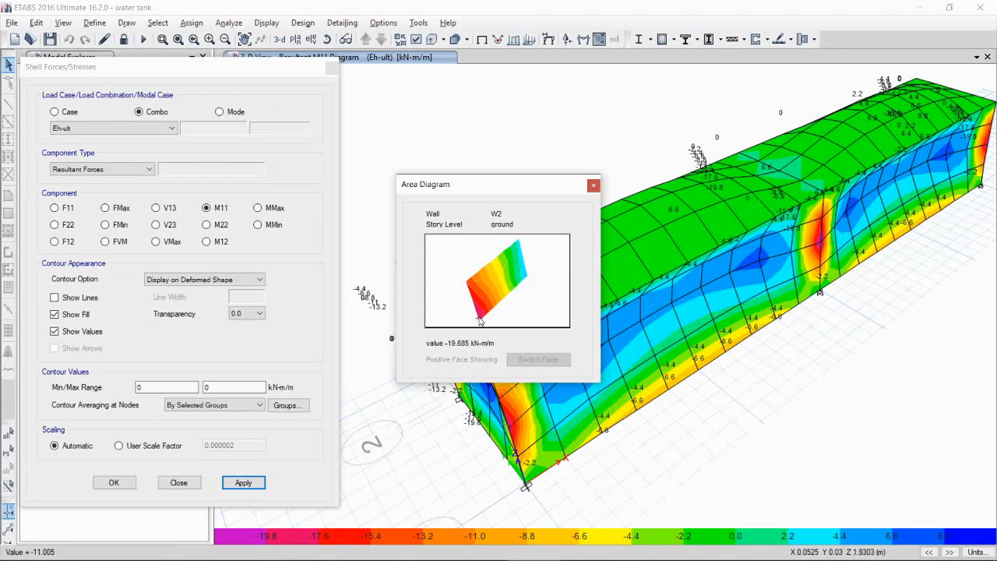
left_click(594, 185)
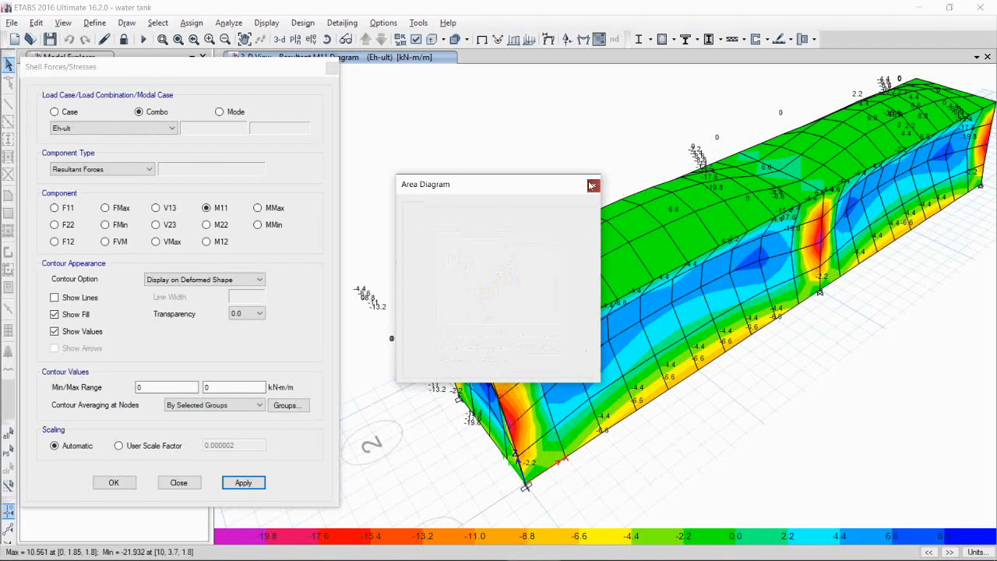
middle_click_drag(788, 347, 761, 356)
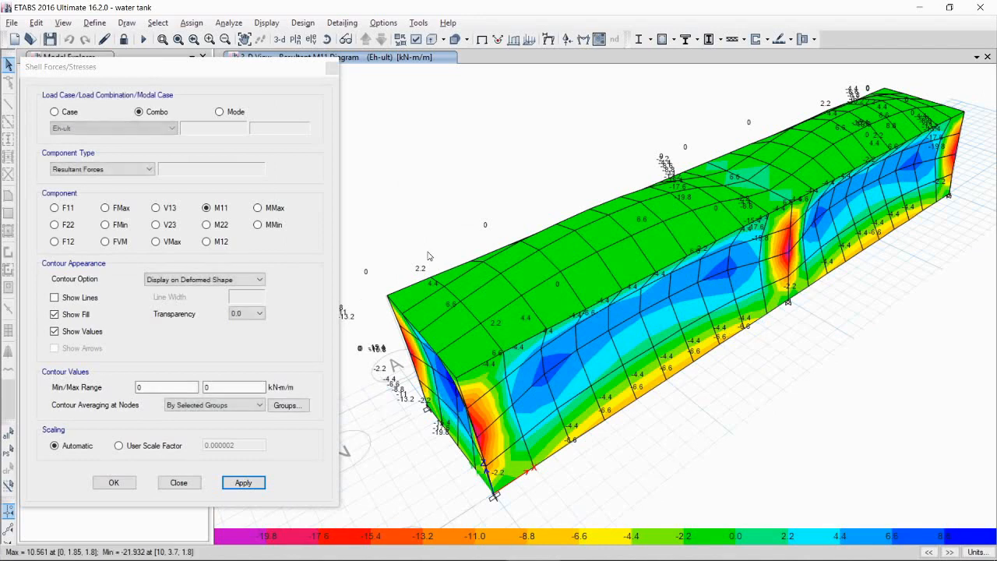
Step: Display the M11 contours for load combination Wh-ult and inspect area diagrams of shells at the wall joints
left_click(156, 129)
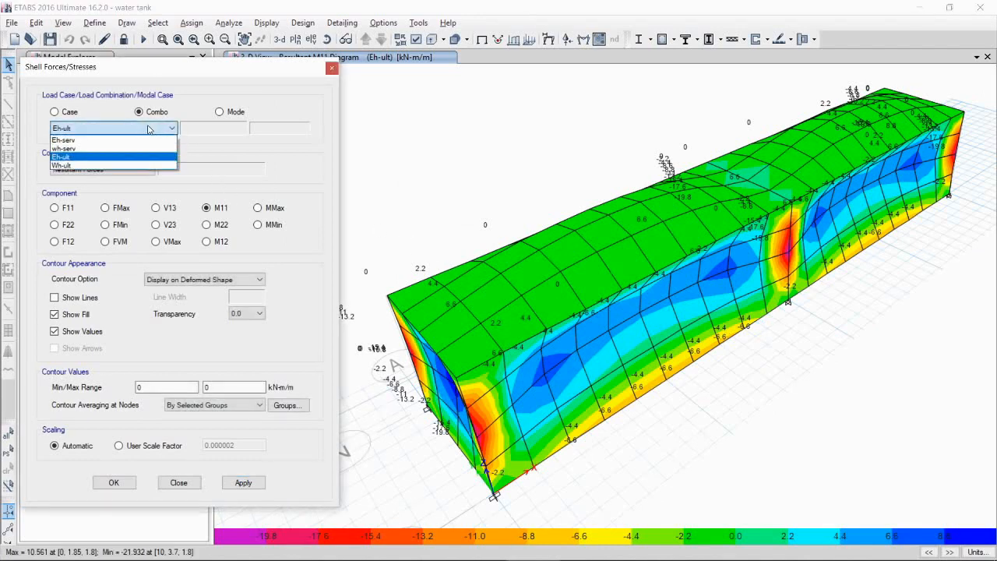
left_click(119, 165)
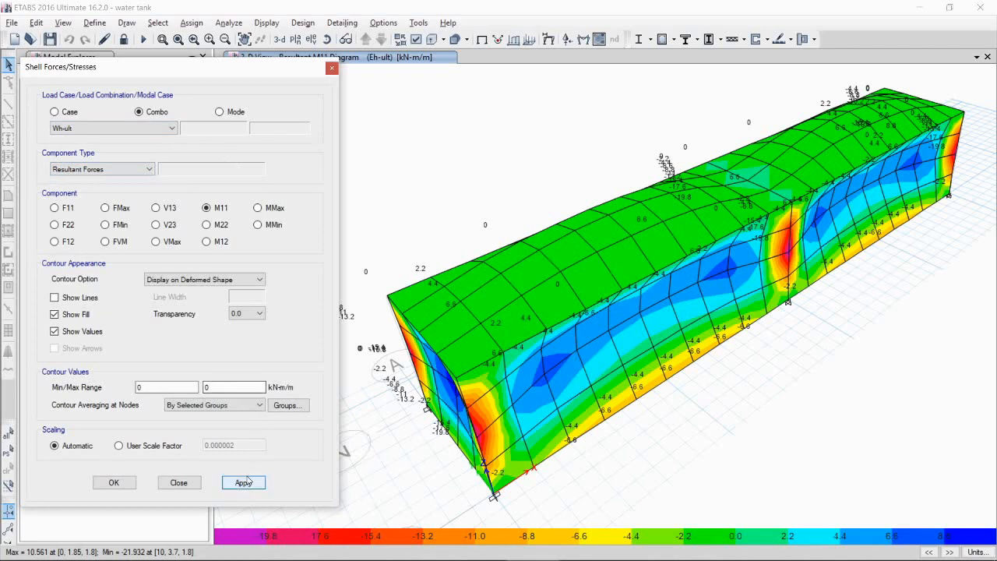
left_click(244, 482)
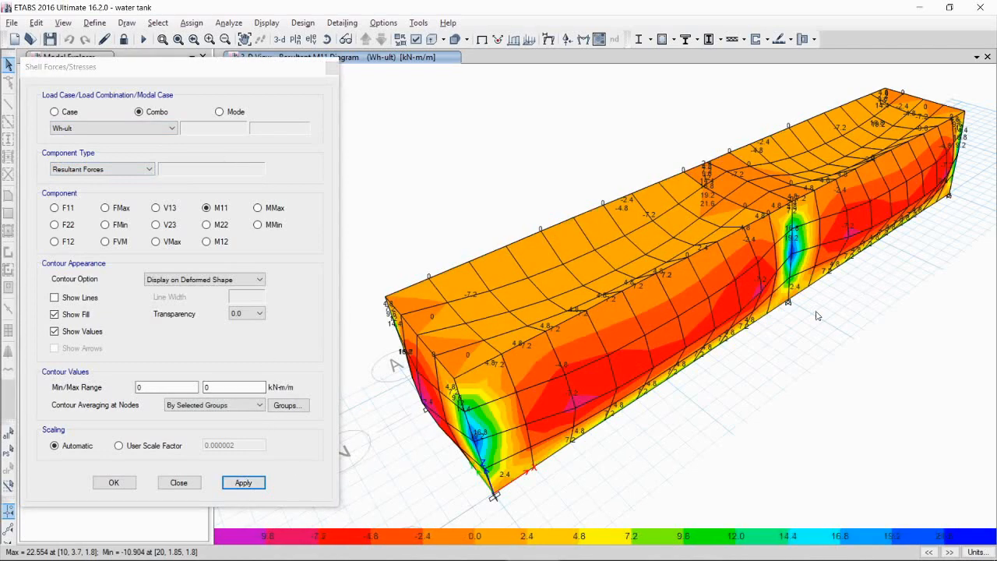
right_click(791, 251)
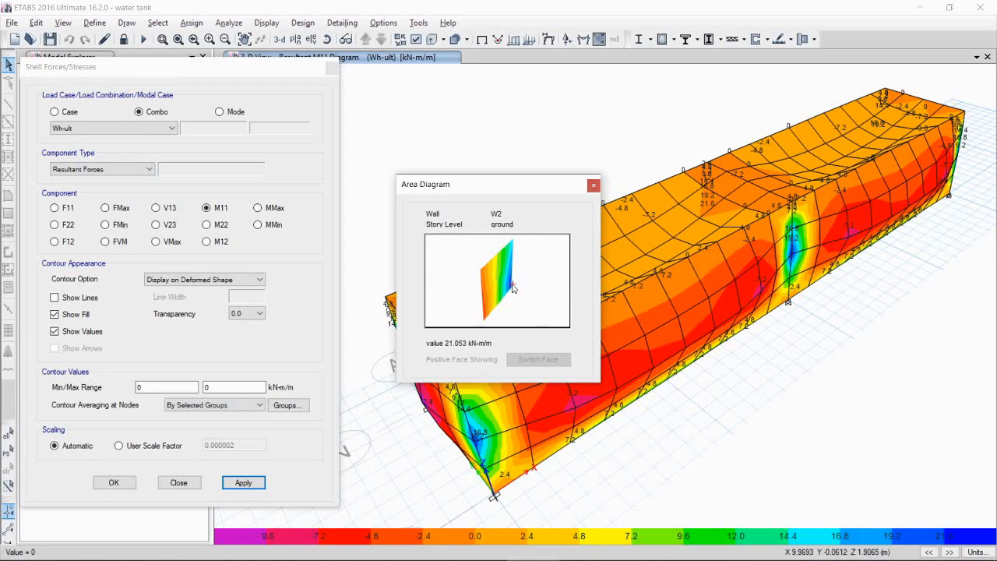
left_click(592, 184)
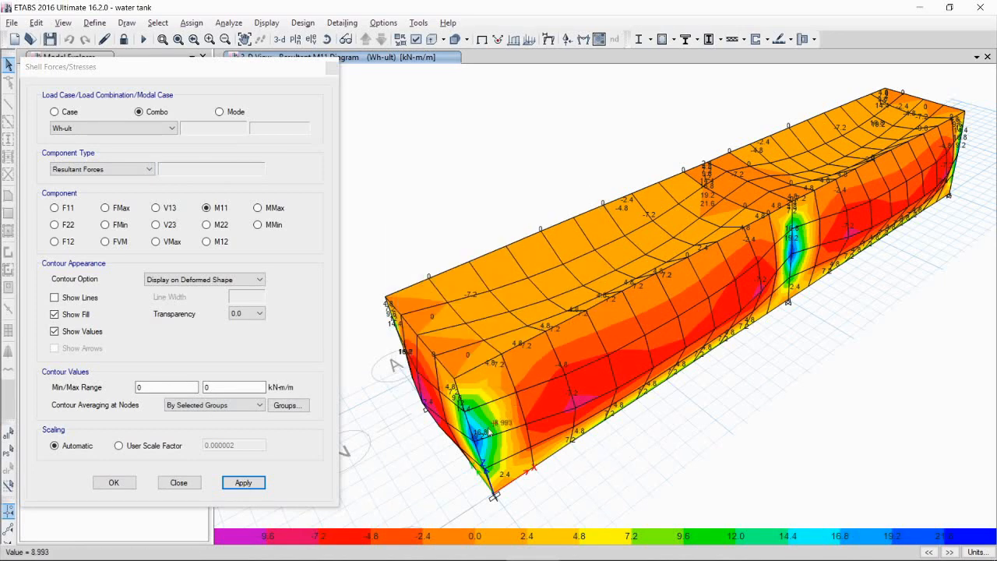
right_click(481, 446)
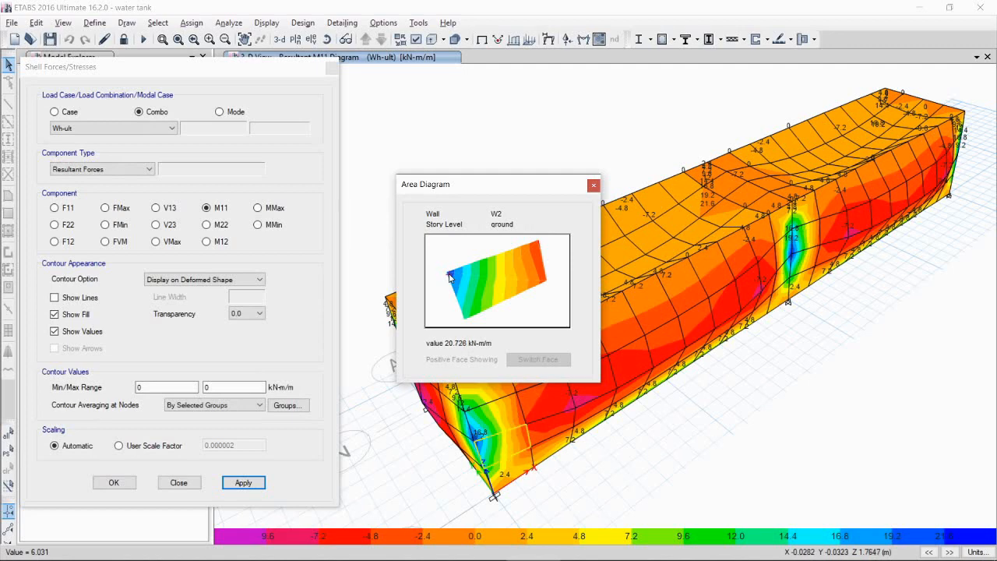
left_click(593, 187)
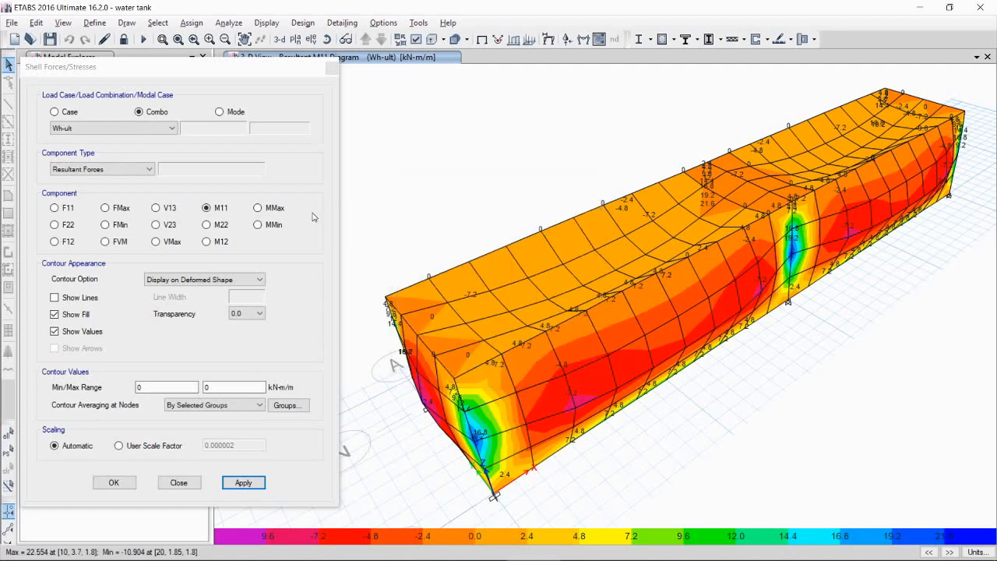
Step: Display the M22 contours for Wh-ult and inspect the area diagram of a shell at the long wall's base
left_click(225, 229)
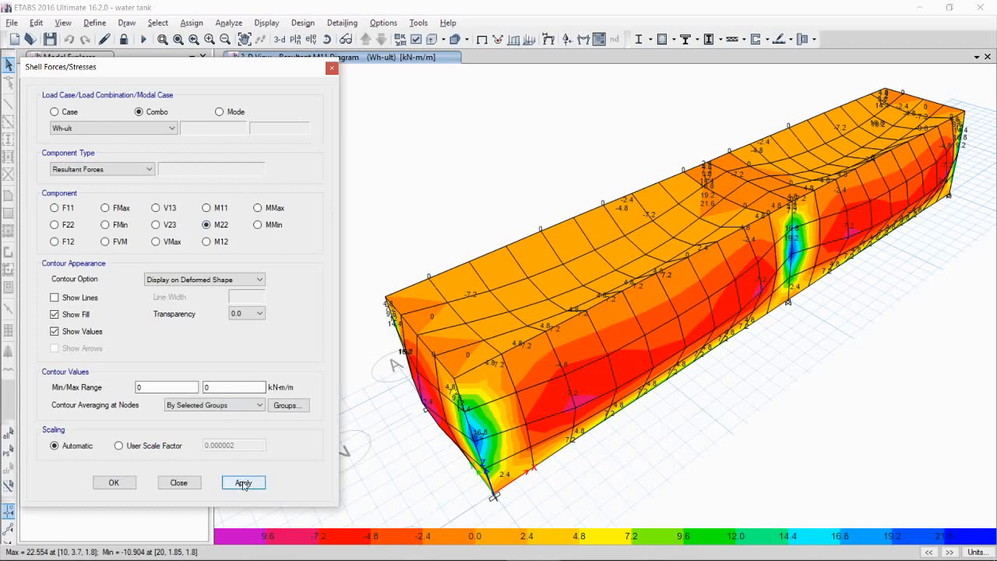
left_click(244, 482)
middle_click_drag(664, 383, 648, 361)
middle_click_drag(623, 413, 627, 381, "shift")
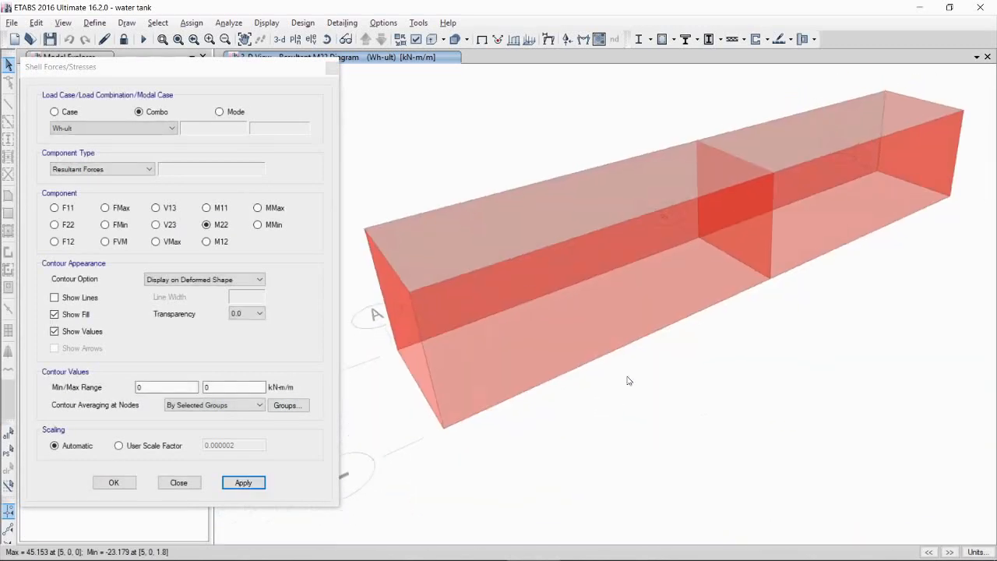
right_click(651, 335)
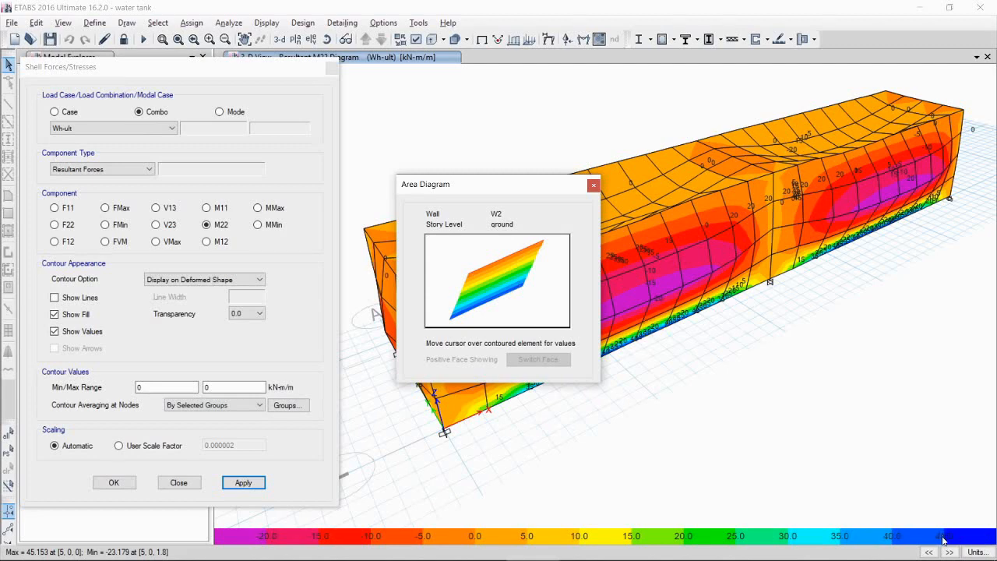
left_click(592, 185)
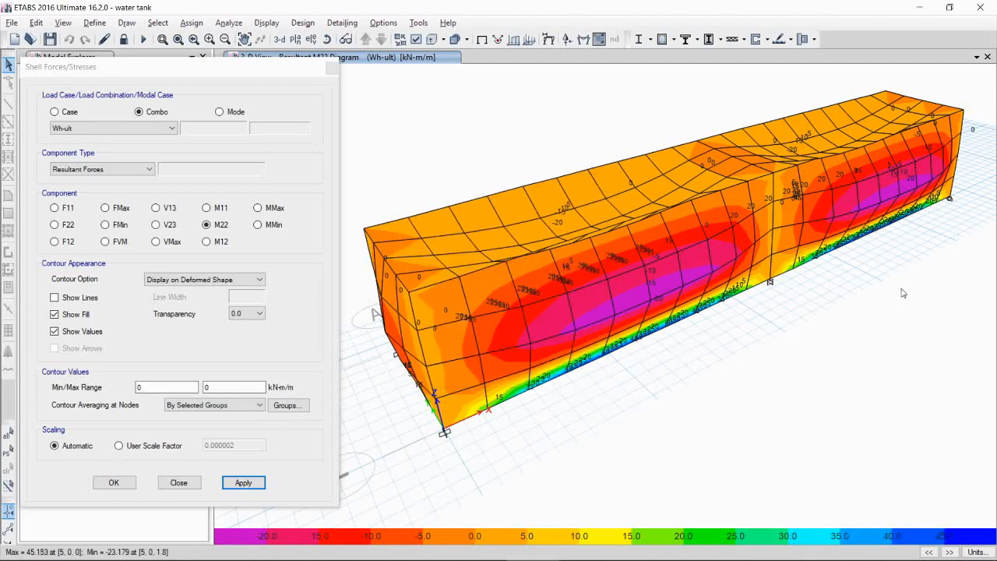